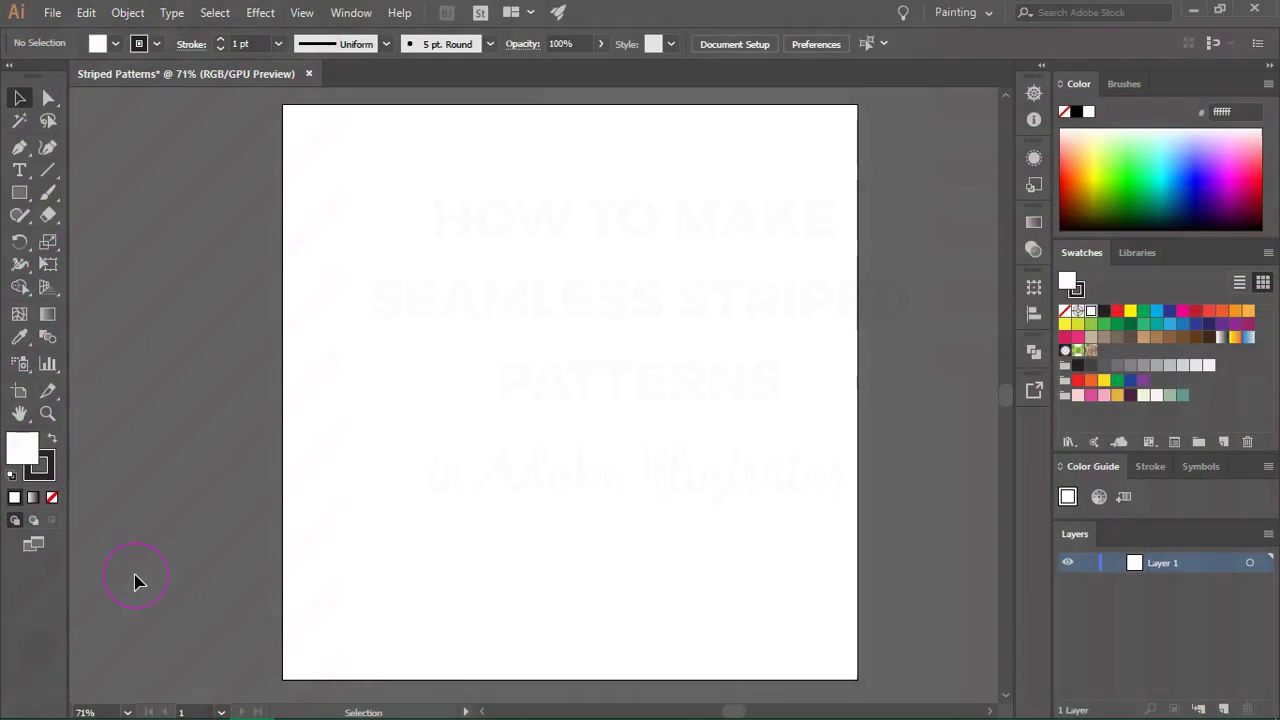
Set the fill to pink with no stroke and draw a long thin bar near the artboard top.
click(1091, 395)
click(42, 462)
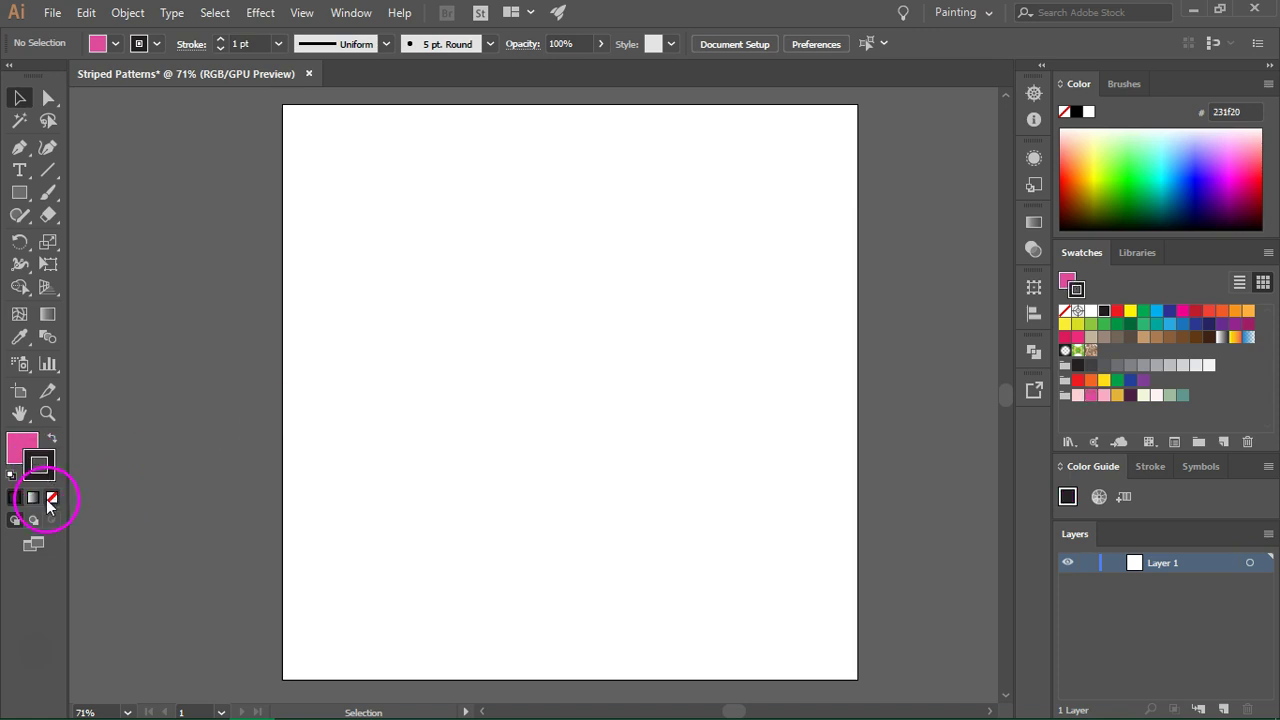
click(49, 503)
click(24, 446)
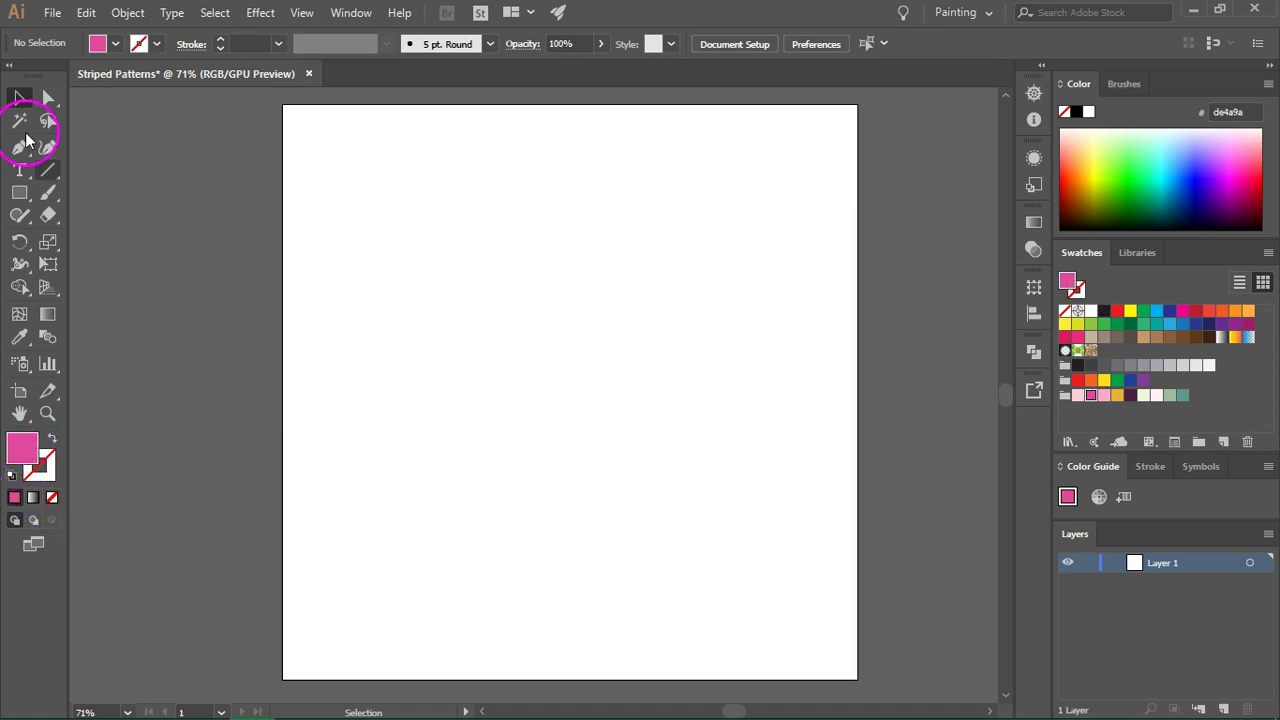
click(21, 193)
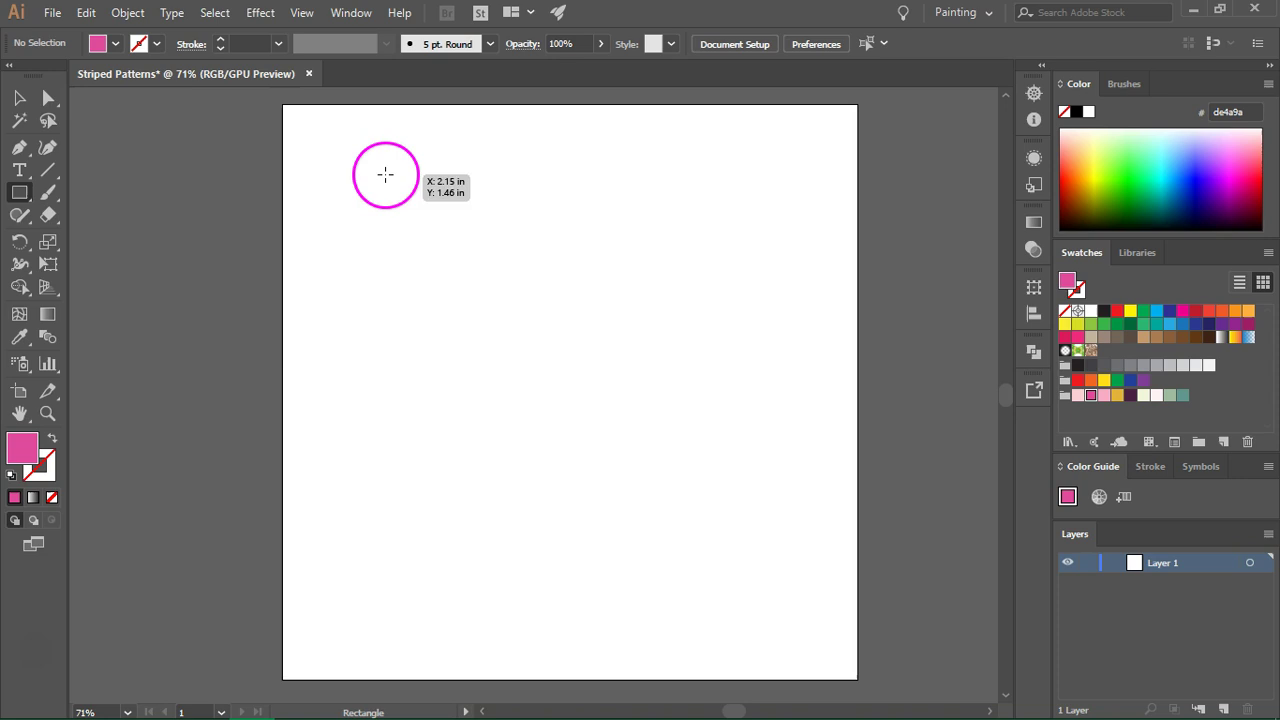
drag(390, 166, 644, 207)
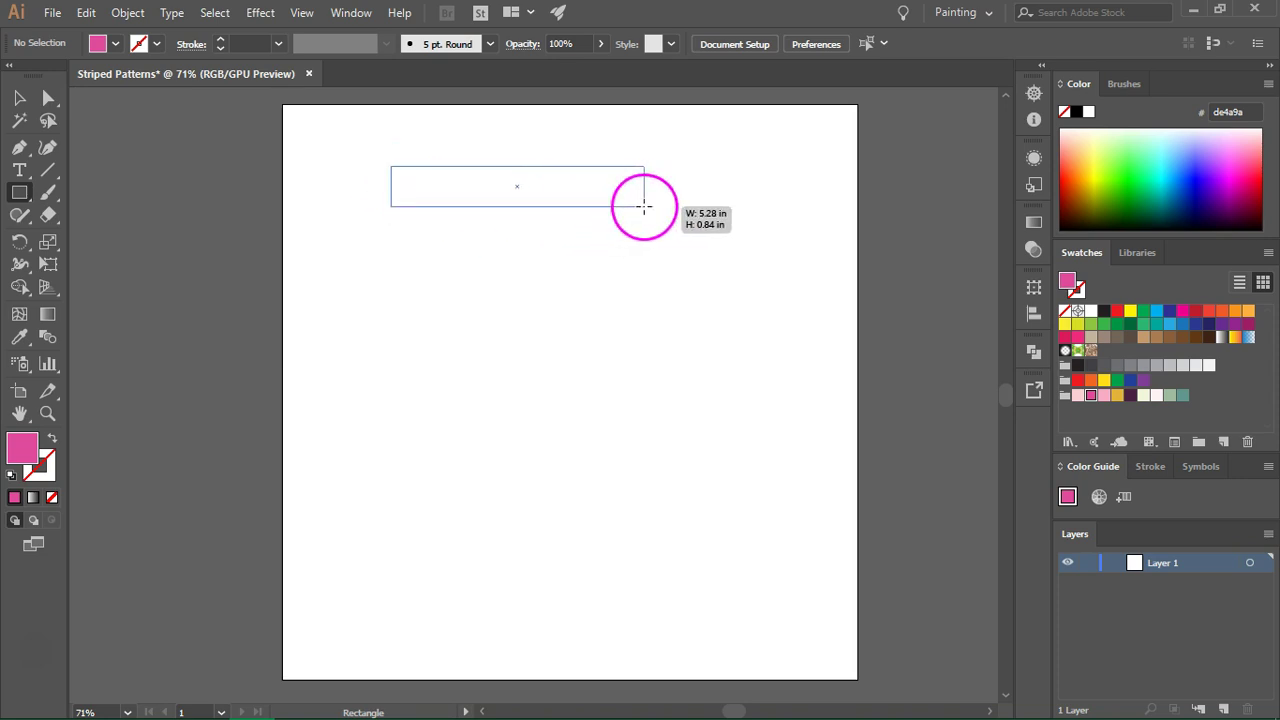
key(v)
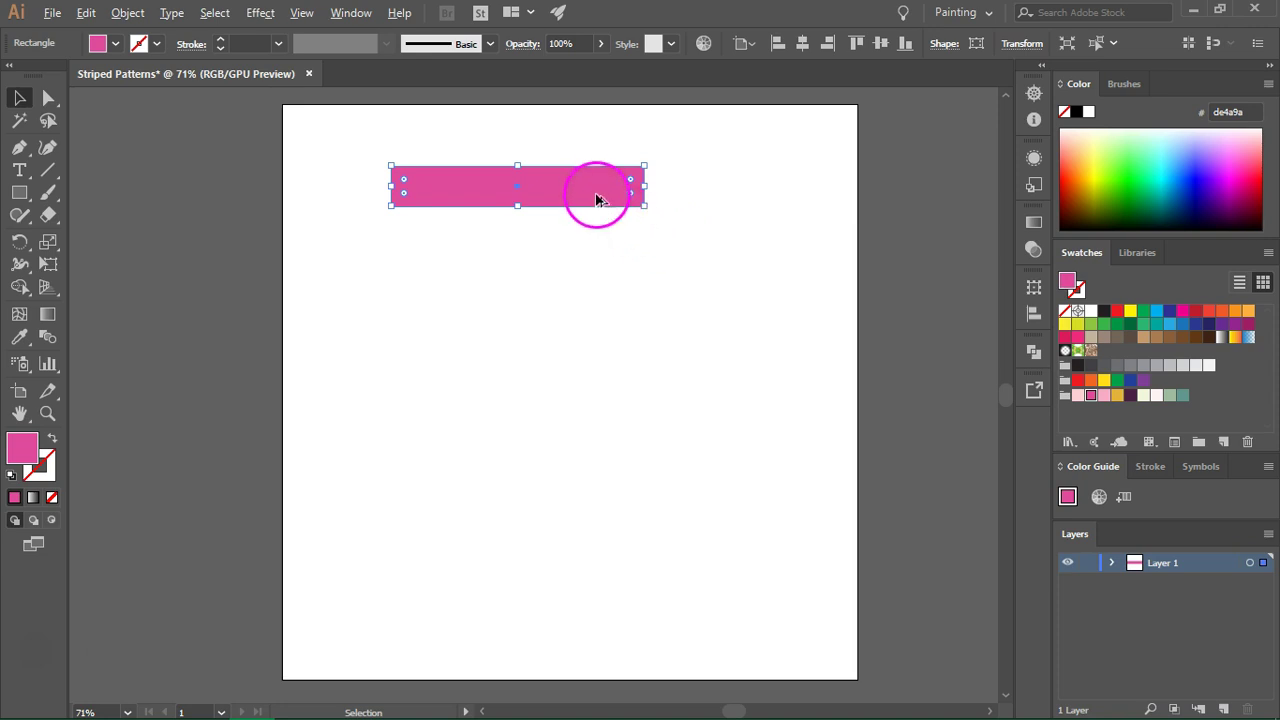
Duplicate the bar directly beneath, recolour the copy light pink (fef3f4), and select both bars.
drag(574, 191, 573, 234)
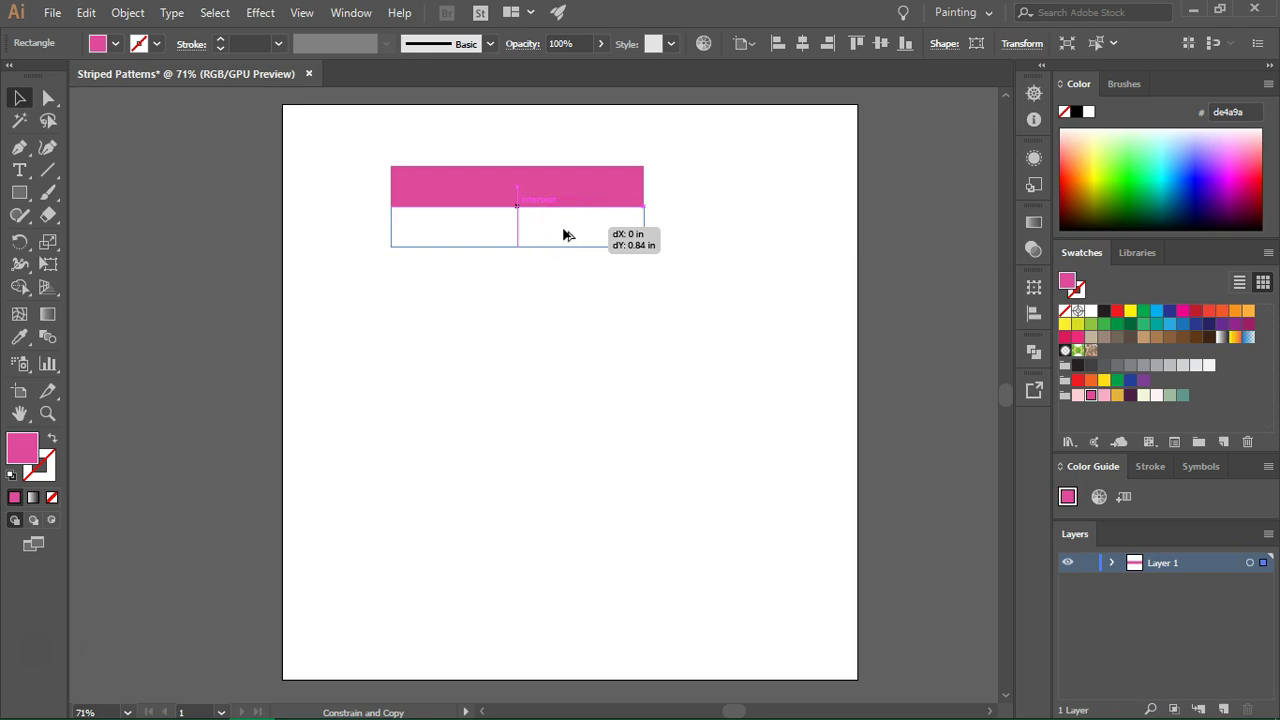
drag(563, 234, 563, 234)
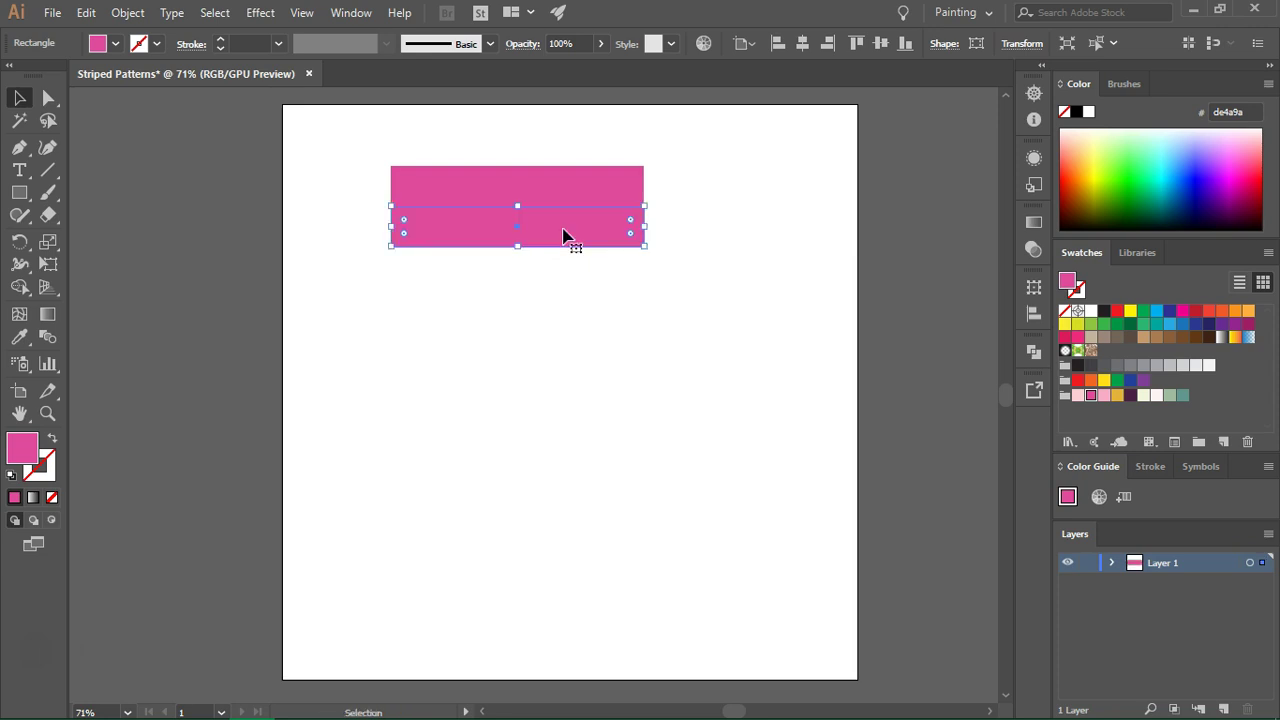
click(1156, 396)
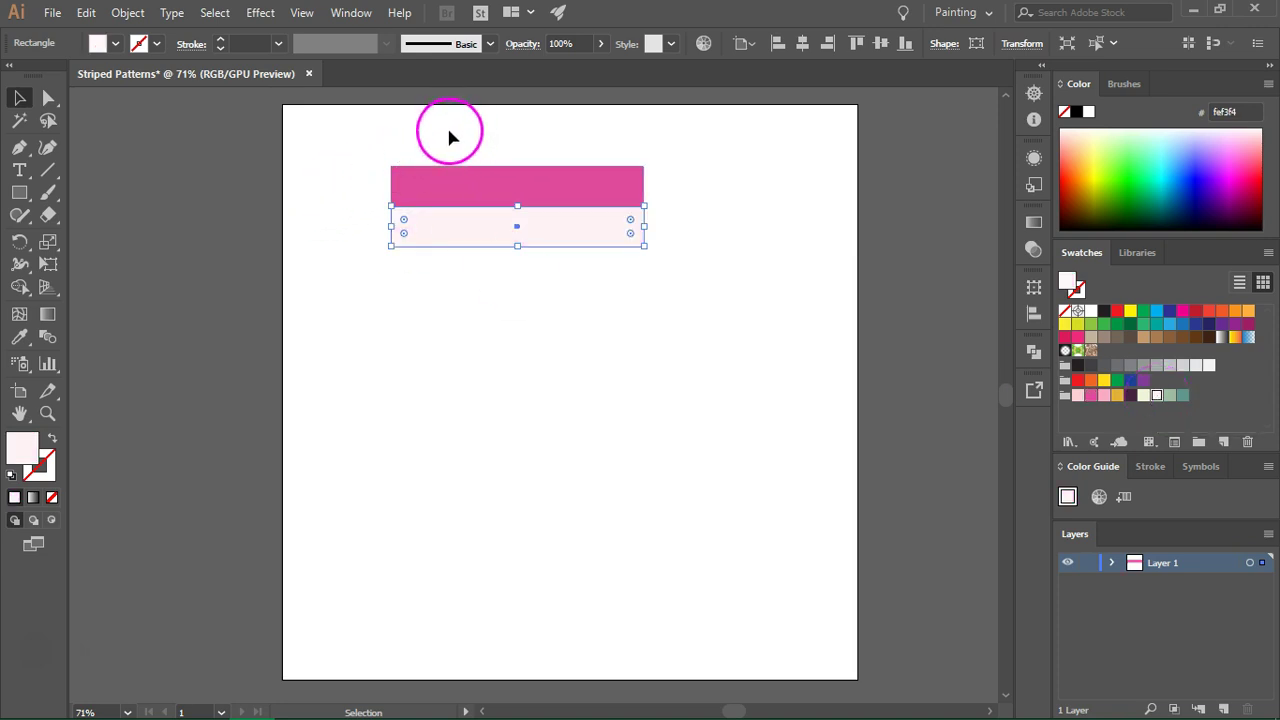
key(ctrl+a)
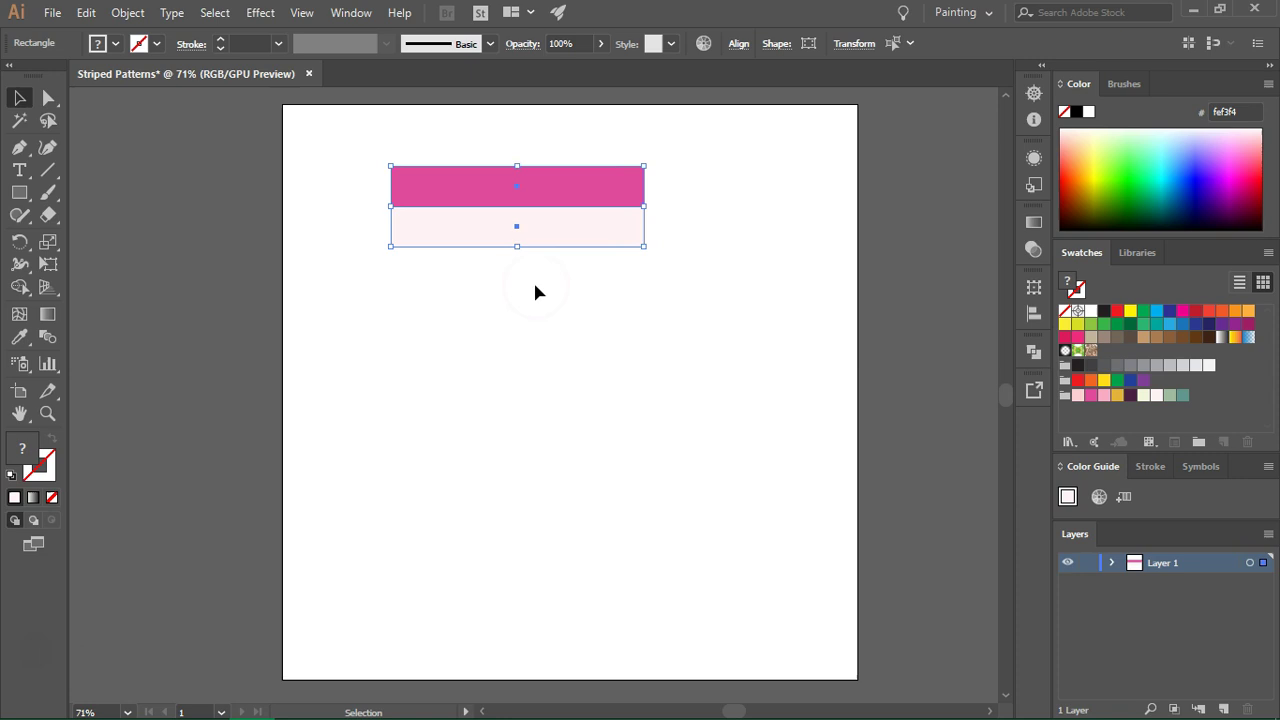
Marquee-select both bars and make a New Pattern from them via Object > Pattern > Make.
key(a)
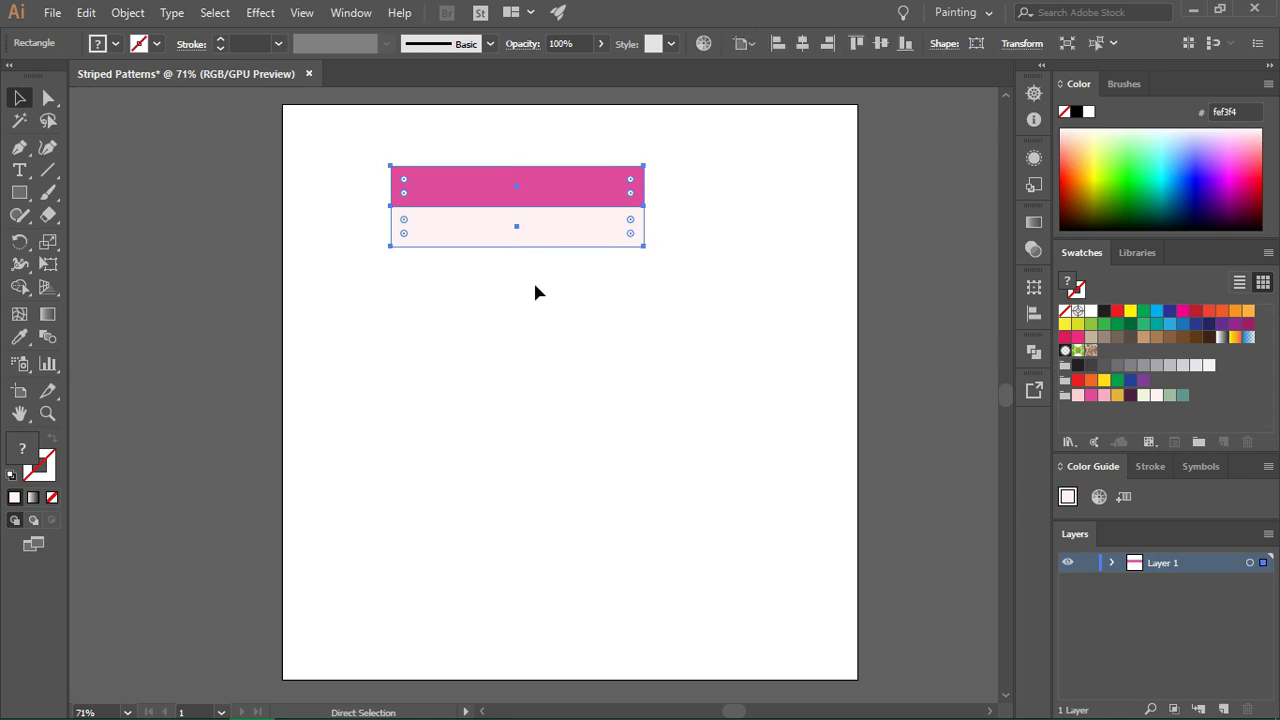
key(v)
click(531, 281)
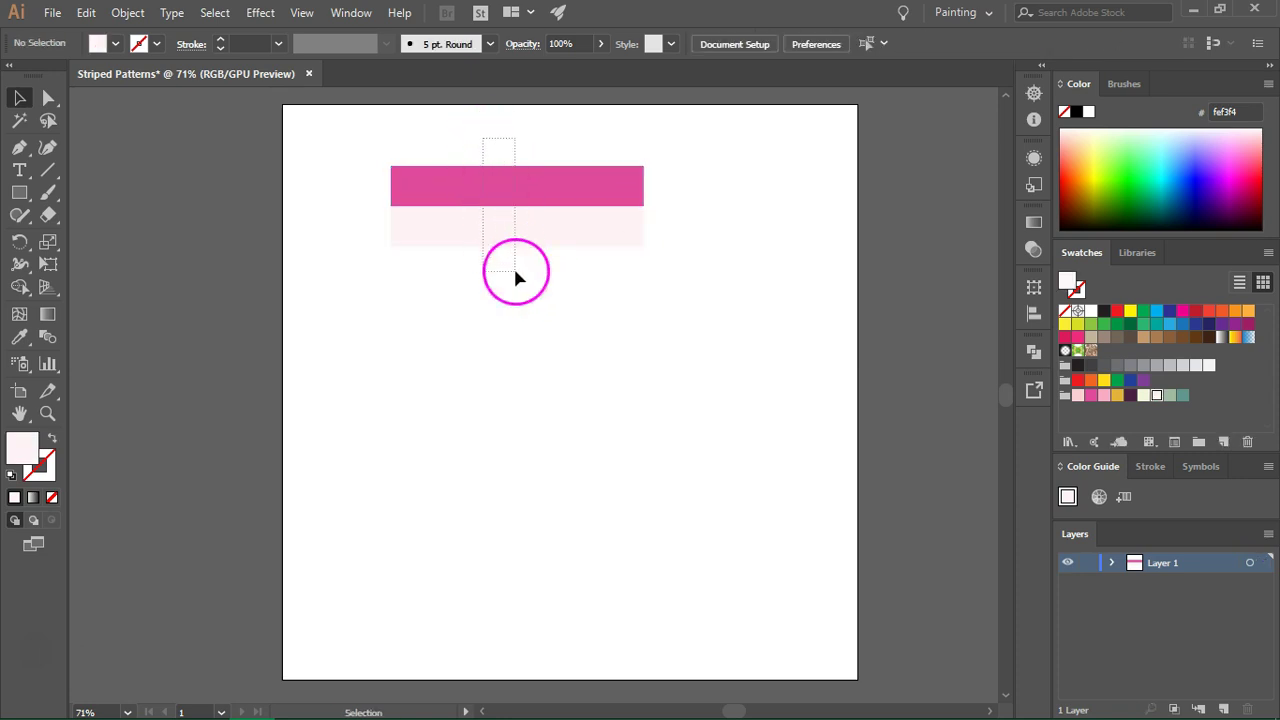
drag(494, 162, 517, 274)
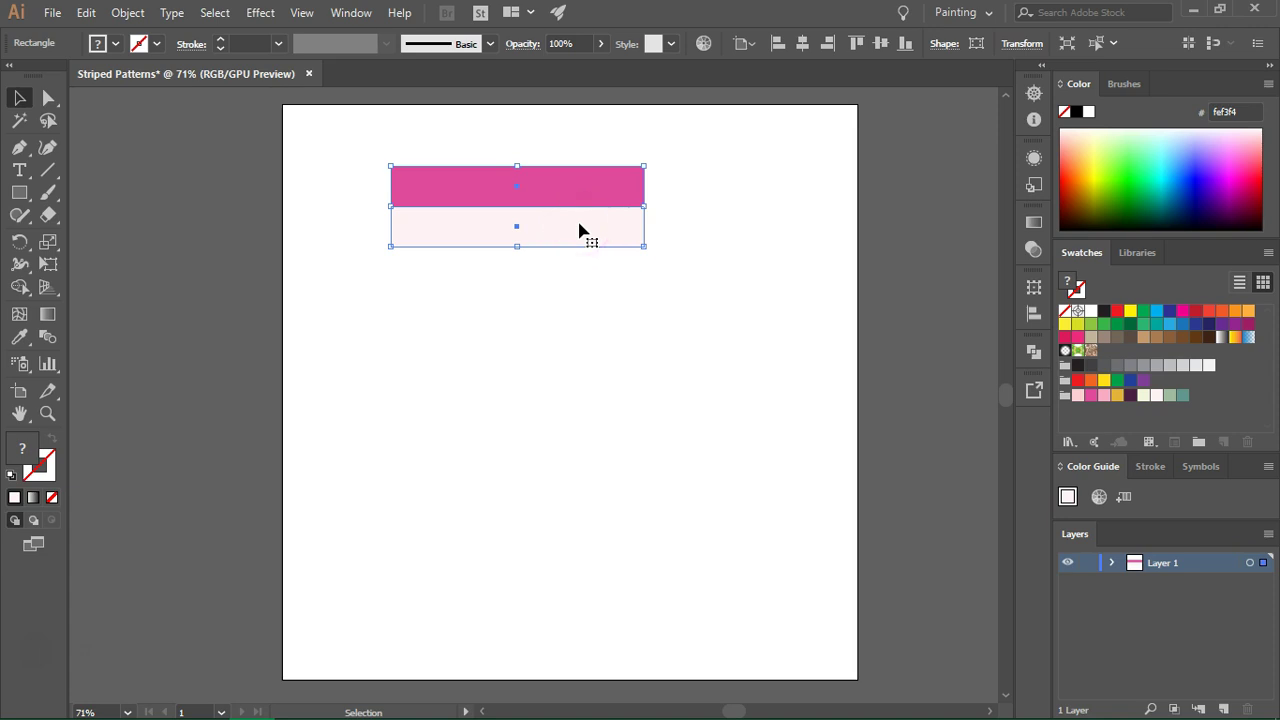
scroll(579, 230, up, 2)
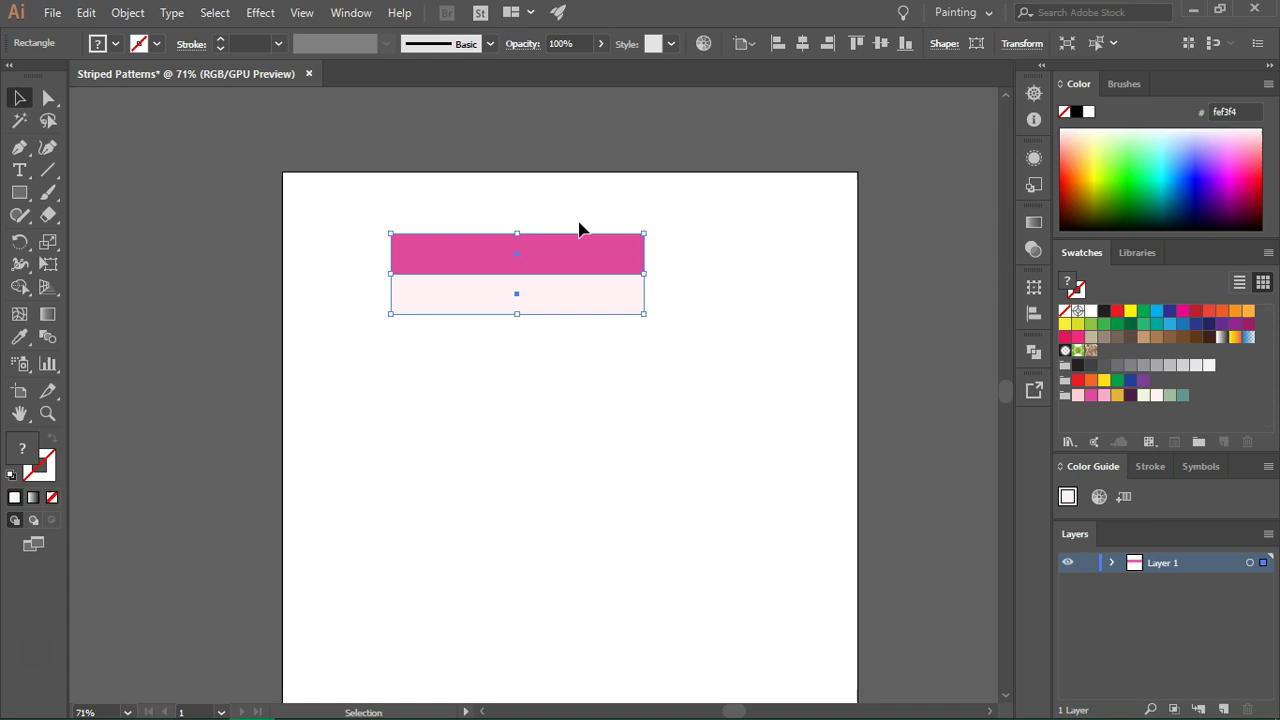
click(127, 12)
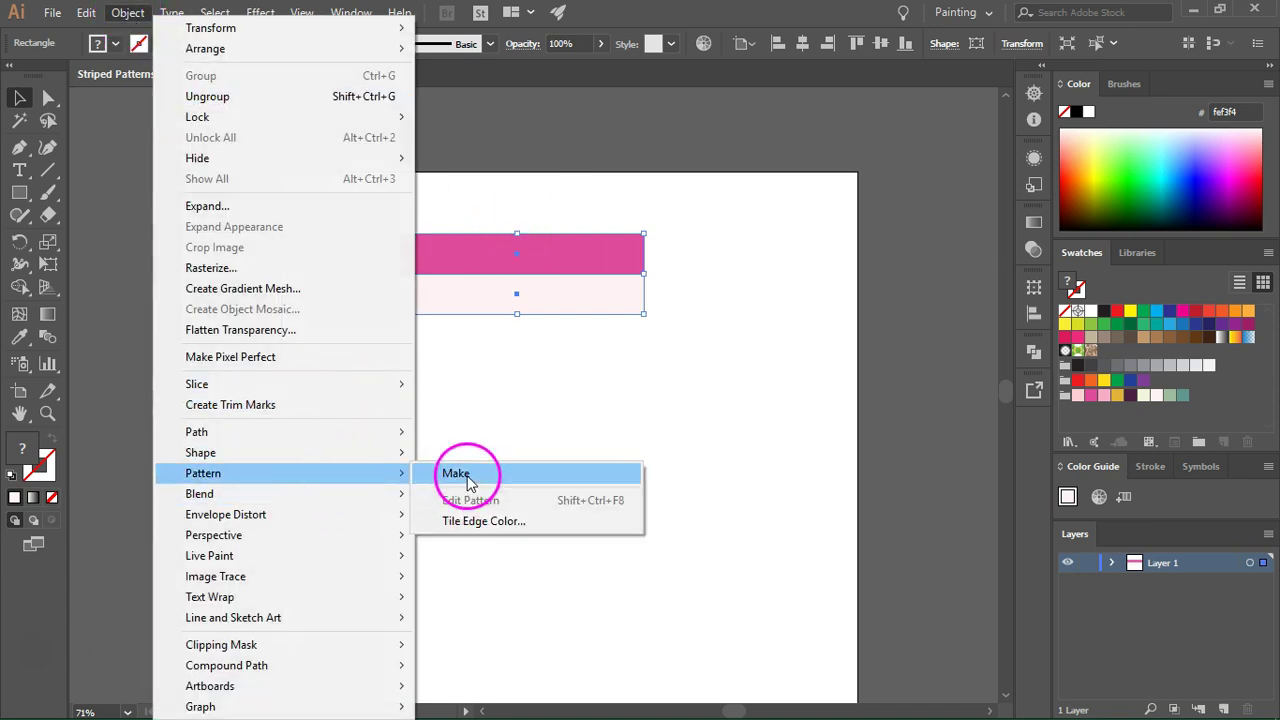
click(470, 481)
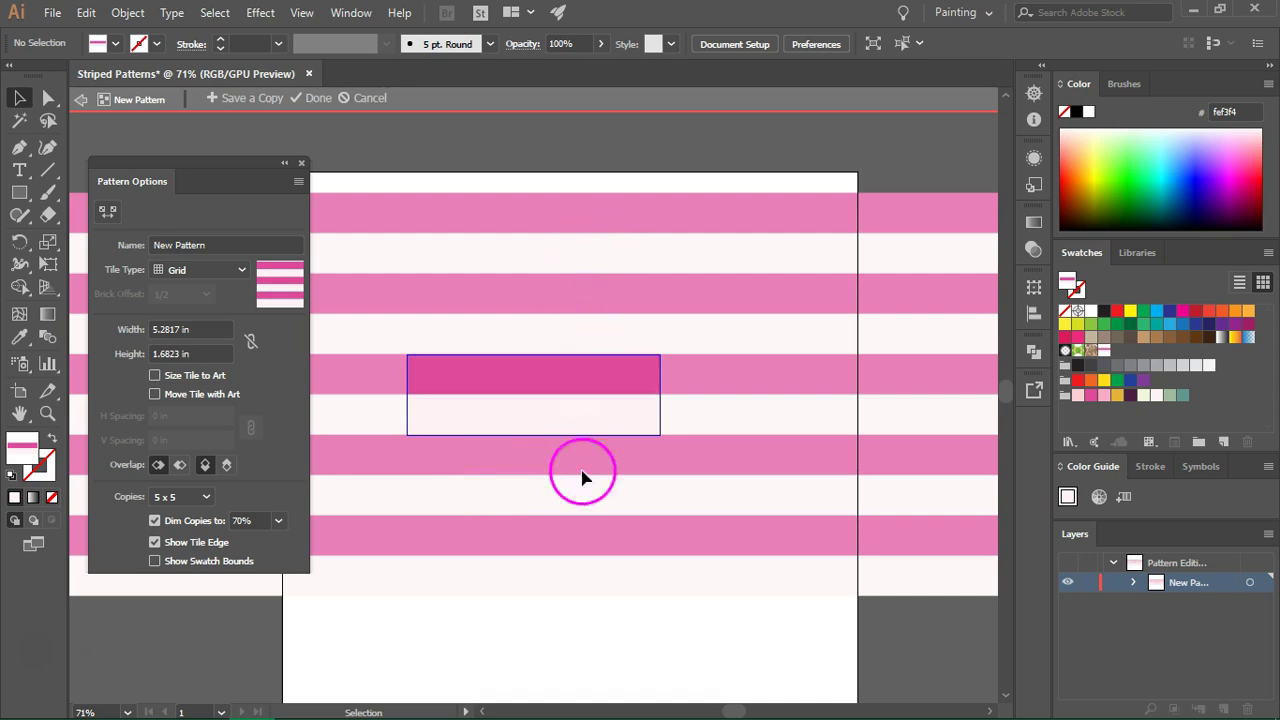
Save the horizontal stripe pattern and set its swatch as the current fill.
click(312, 99)
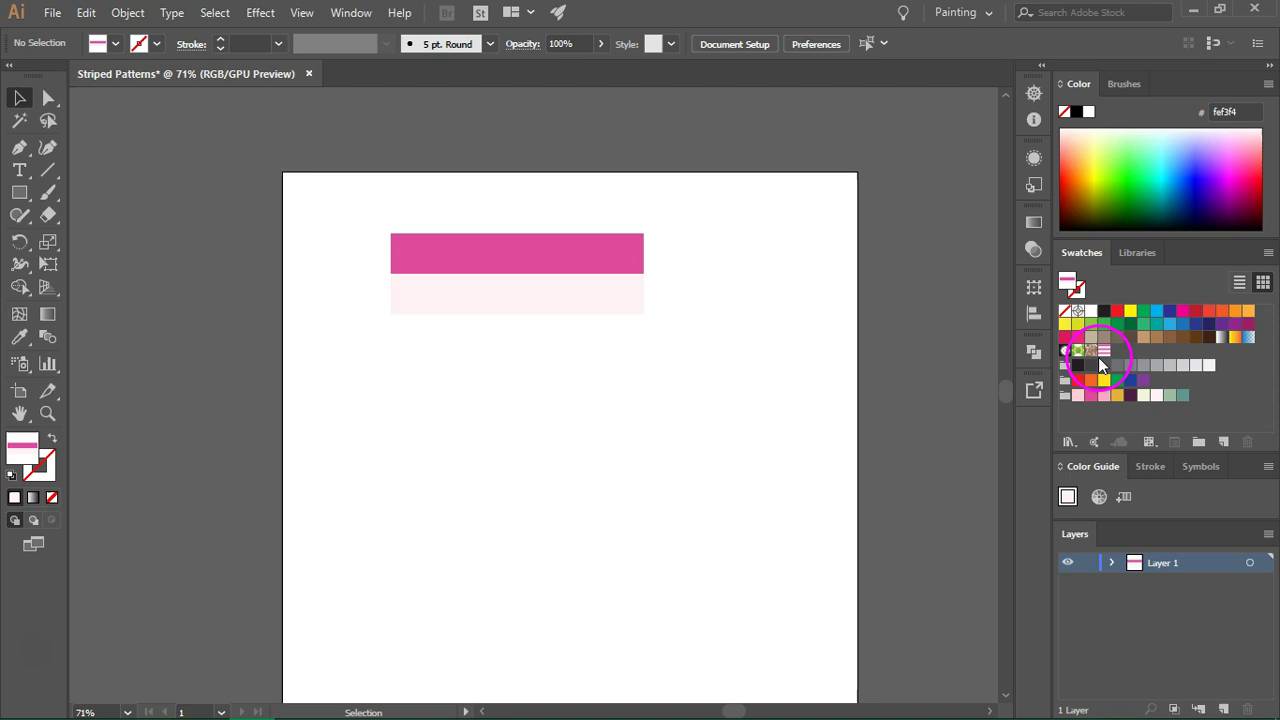
click(1108, 355)
click(1103, 352)
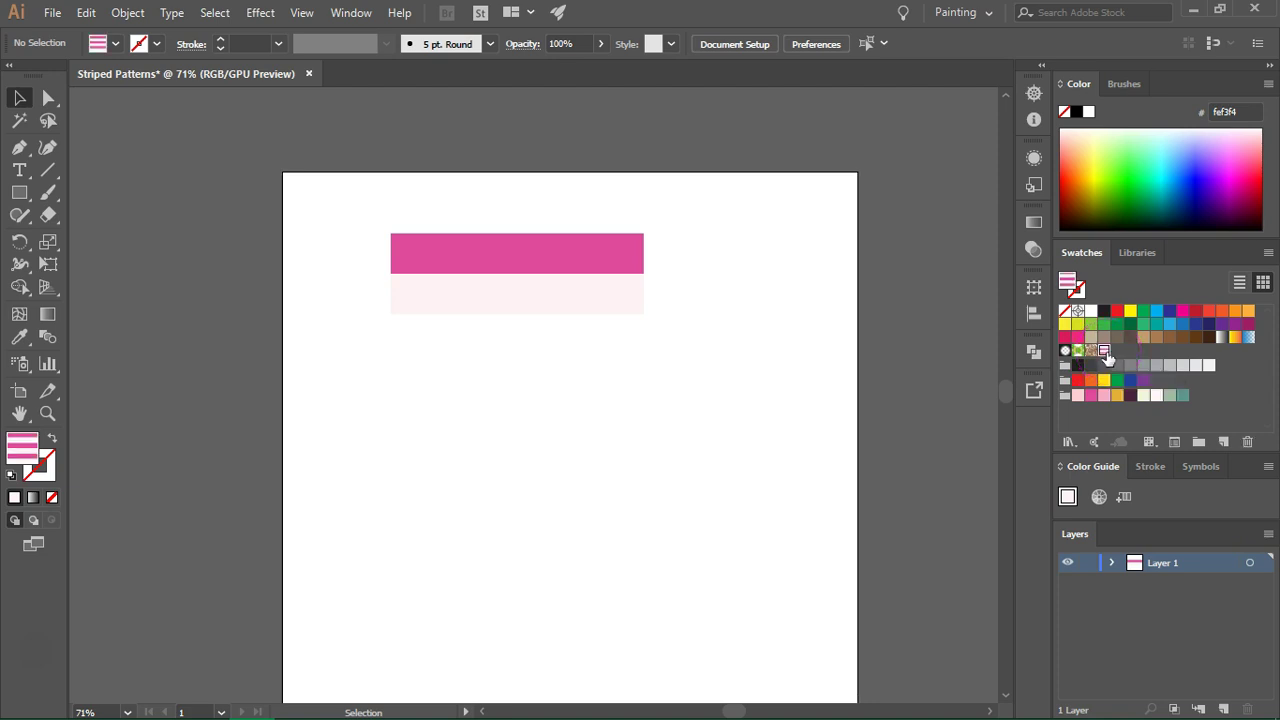
scroll(500, 400, down, 1)
Draw a large stripe-filled test rectangle, then delete it.
click(20, 193)
mouse_move(383, 289)
mouse_down()
mouse_move(866, 674)
mouse_move(868, 690)
mouse_up()
scroll(831, 314, down, 1)
scroll(850, 290, down, 1)
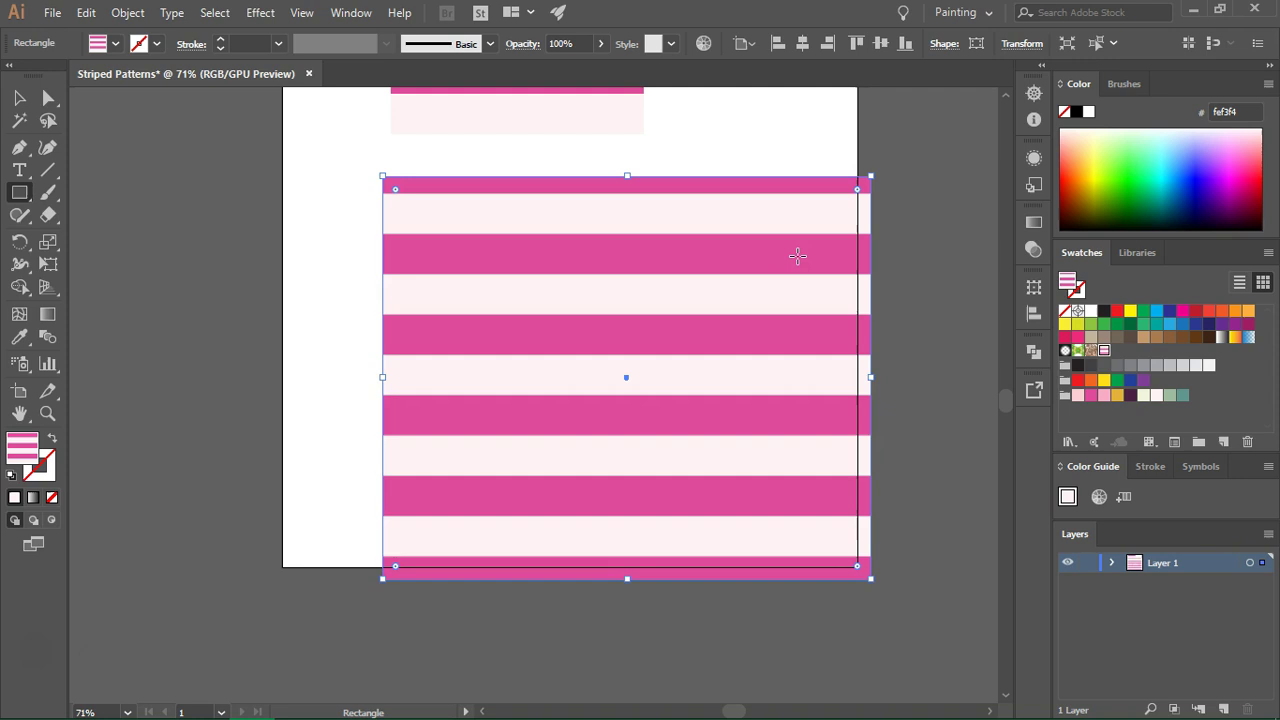
key(Delete)
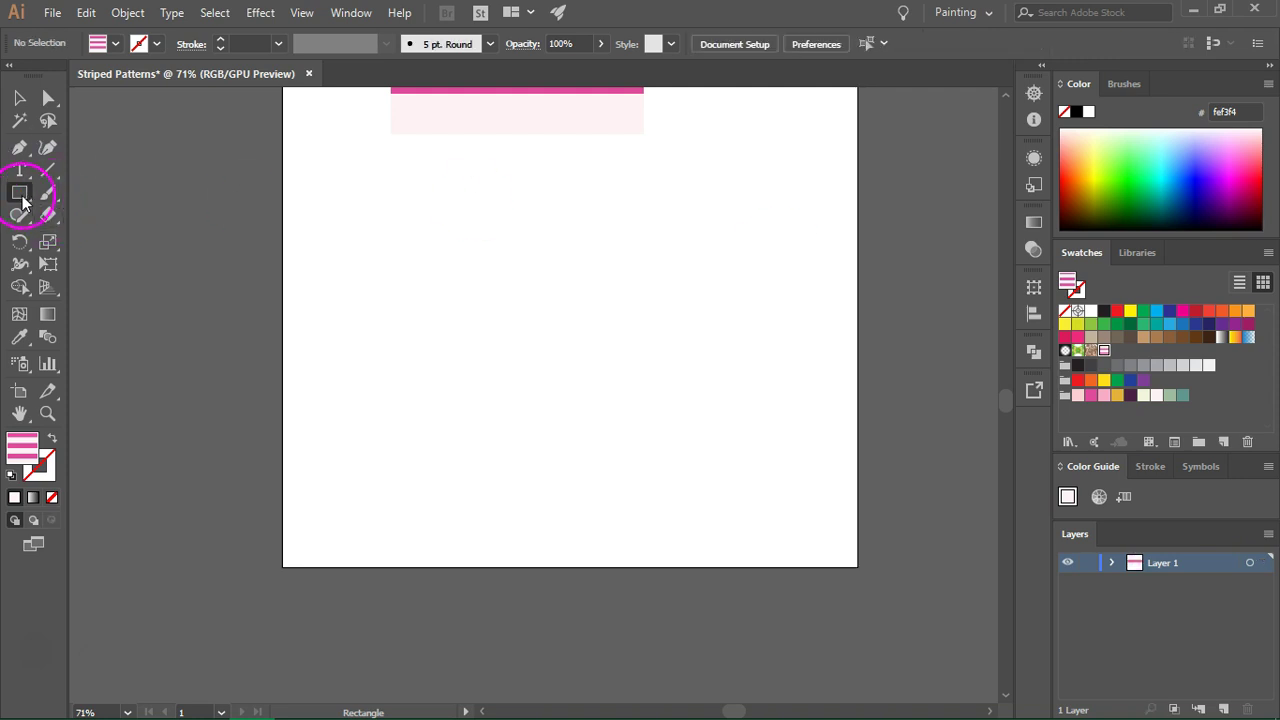
Draw a striped test ellipse, delete it, and fit the whole artboard in view (Ctrl+0).
click(20, 193)
click(104, 237)
drag(472, 230, 828, 562)
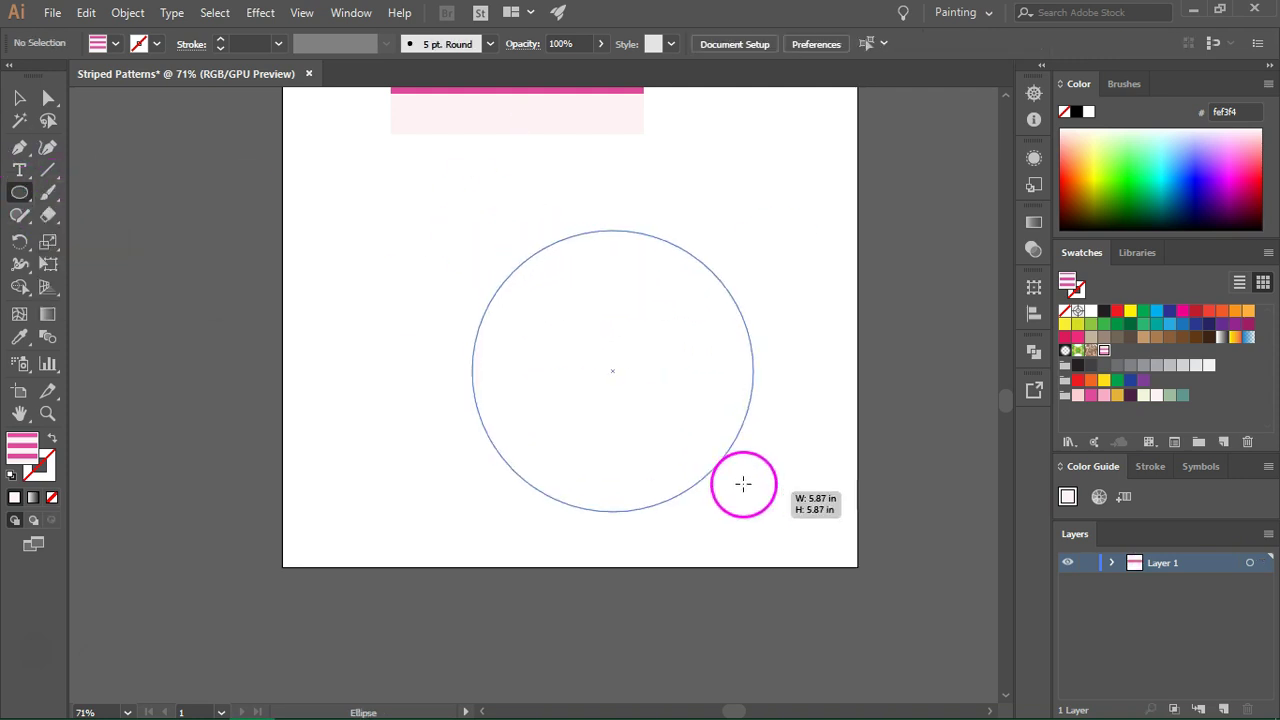
key(Delete)
key(v)
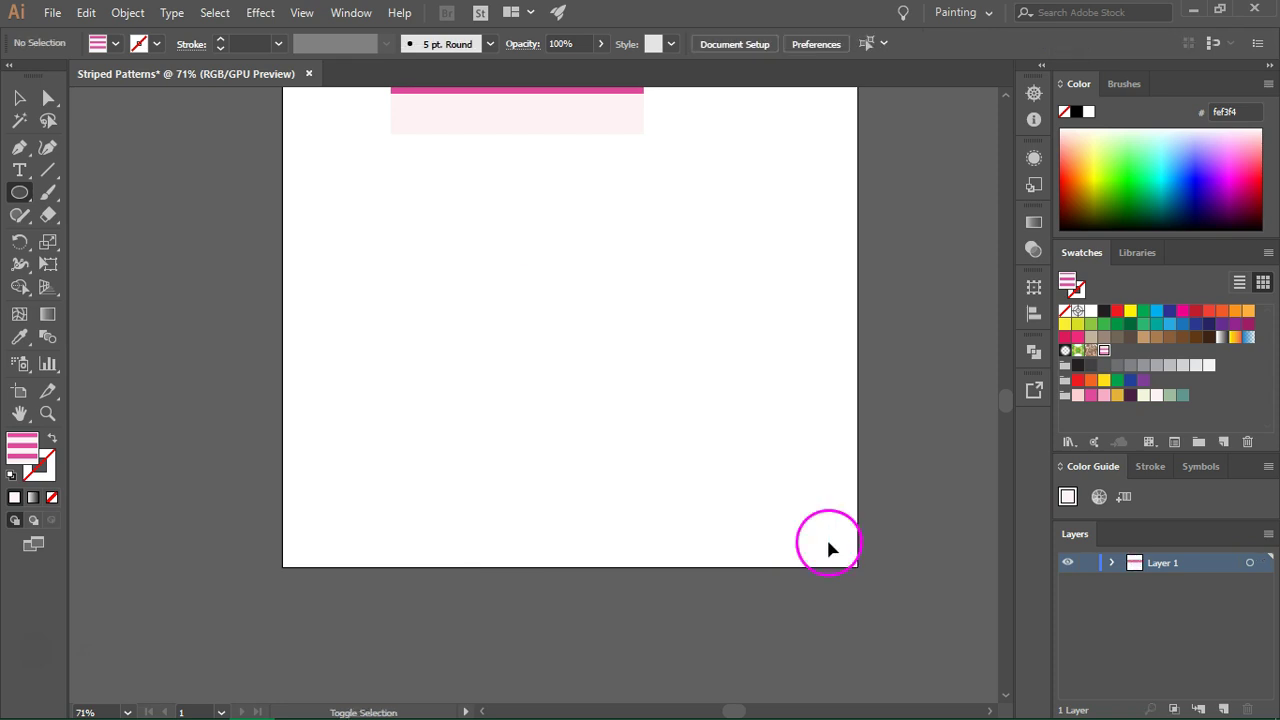
key(ctrl+0)
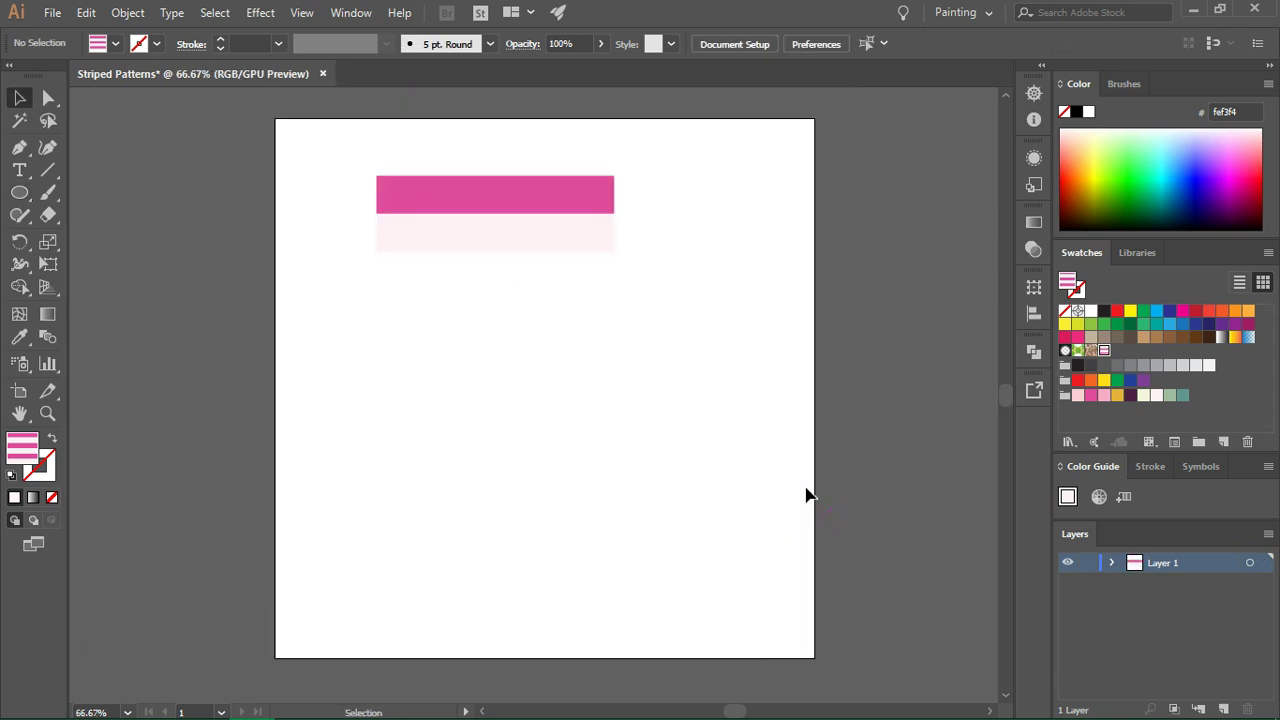
Rotate the two-bar stripe pair 90° via Transform > Rotate and move it left and down.
click(517, 236)
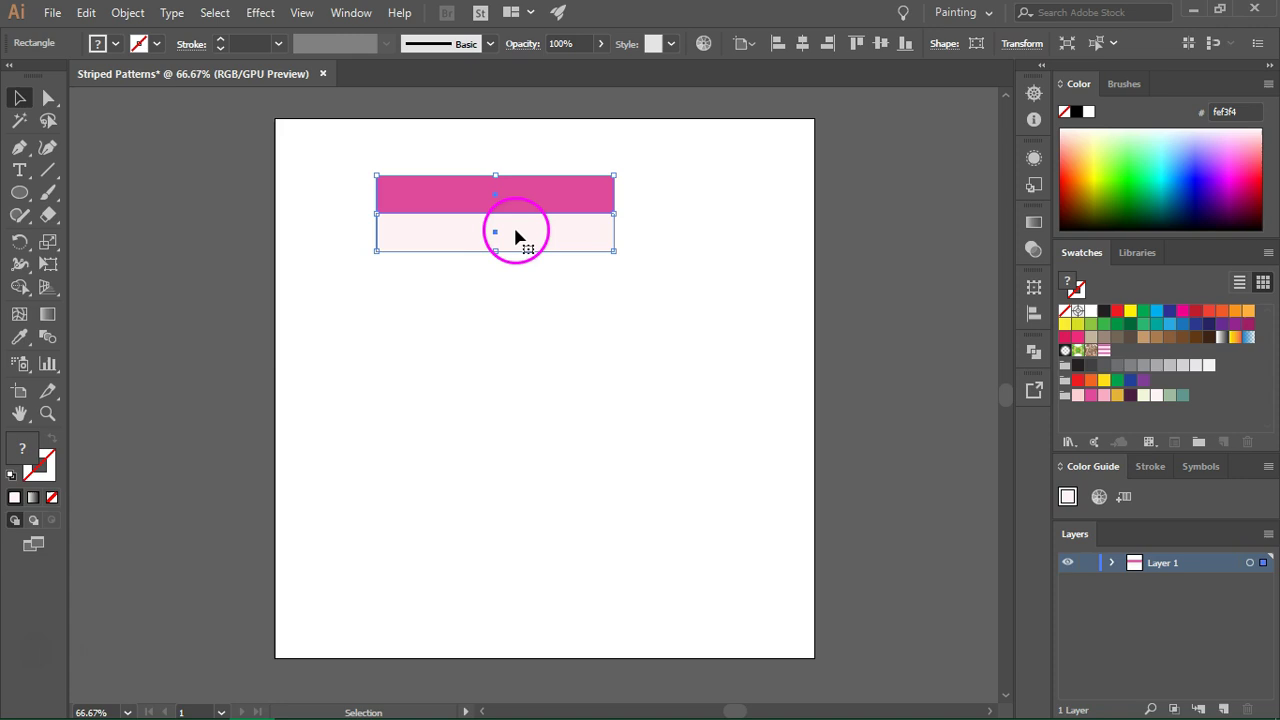
right_click(560, 230)
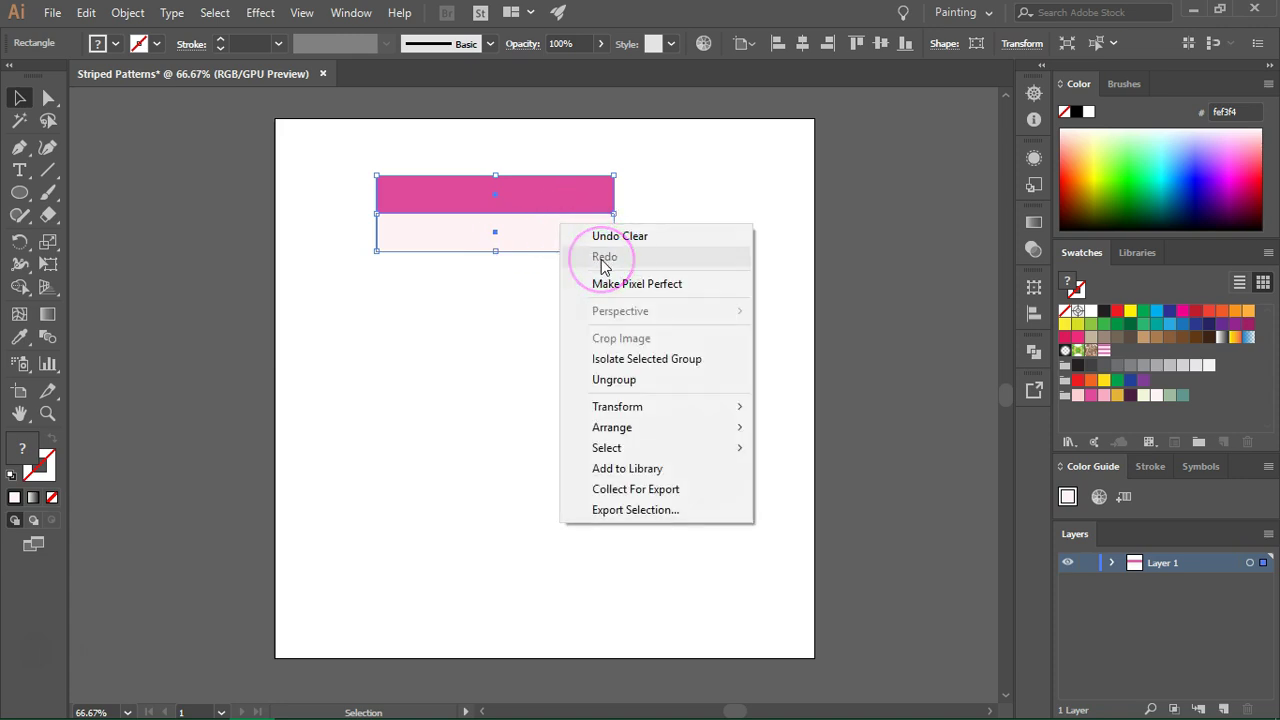
mouse_move(617, 407)
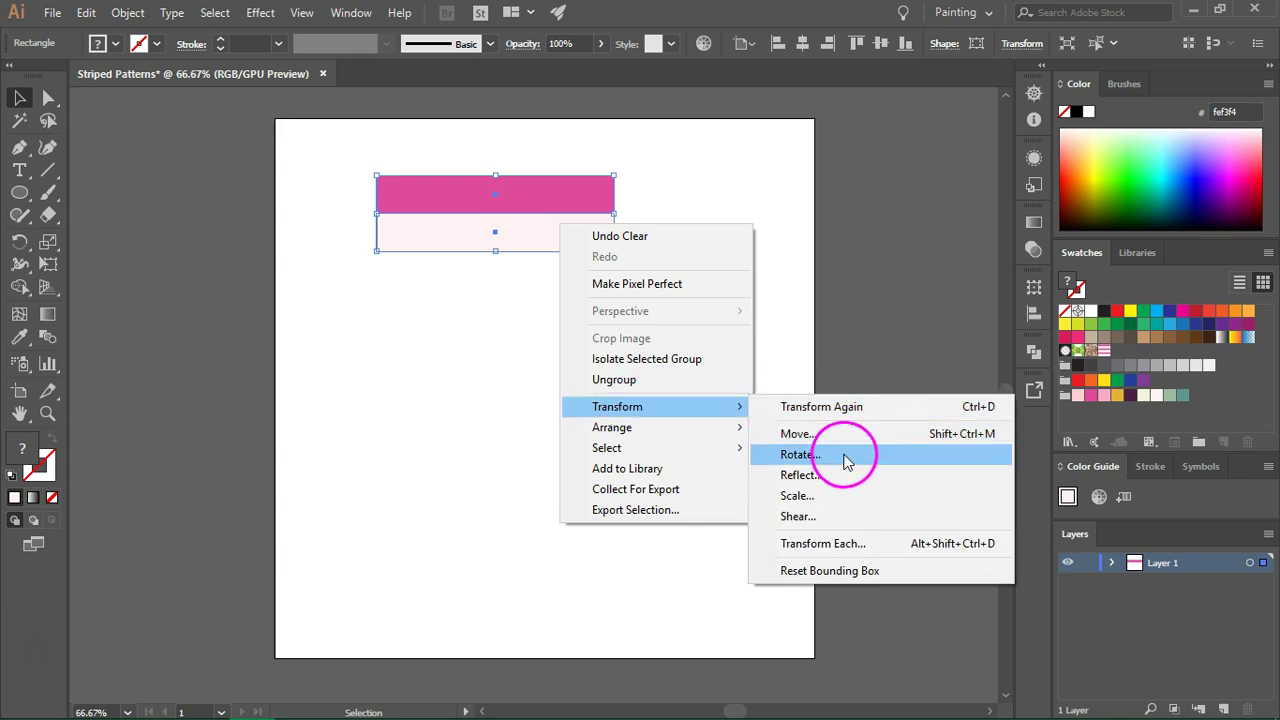
click(843, 453)
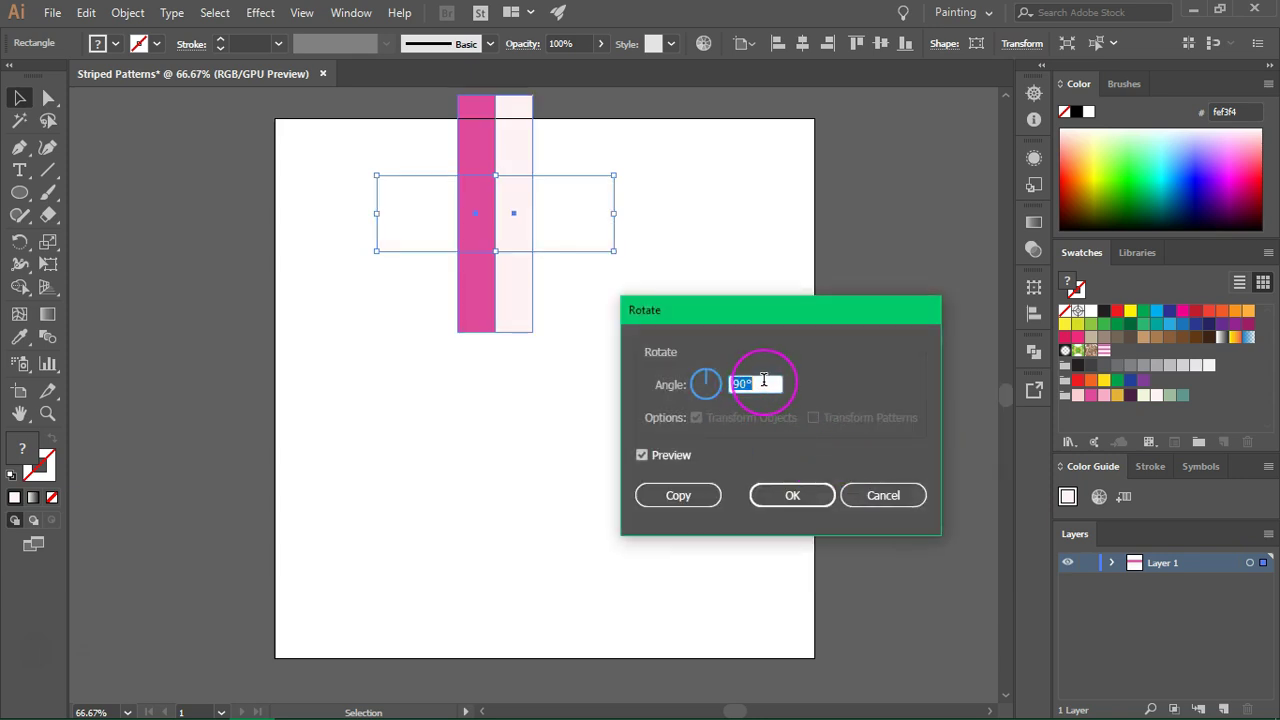
click(792, 496)
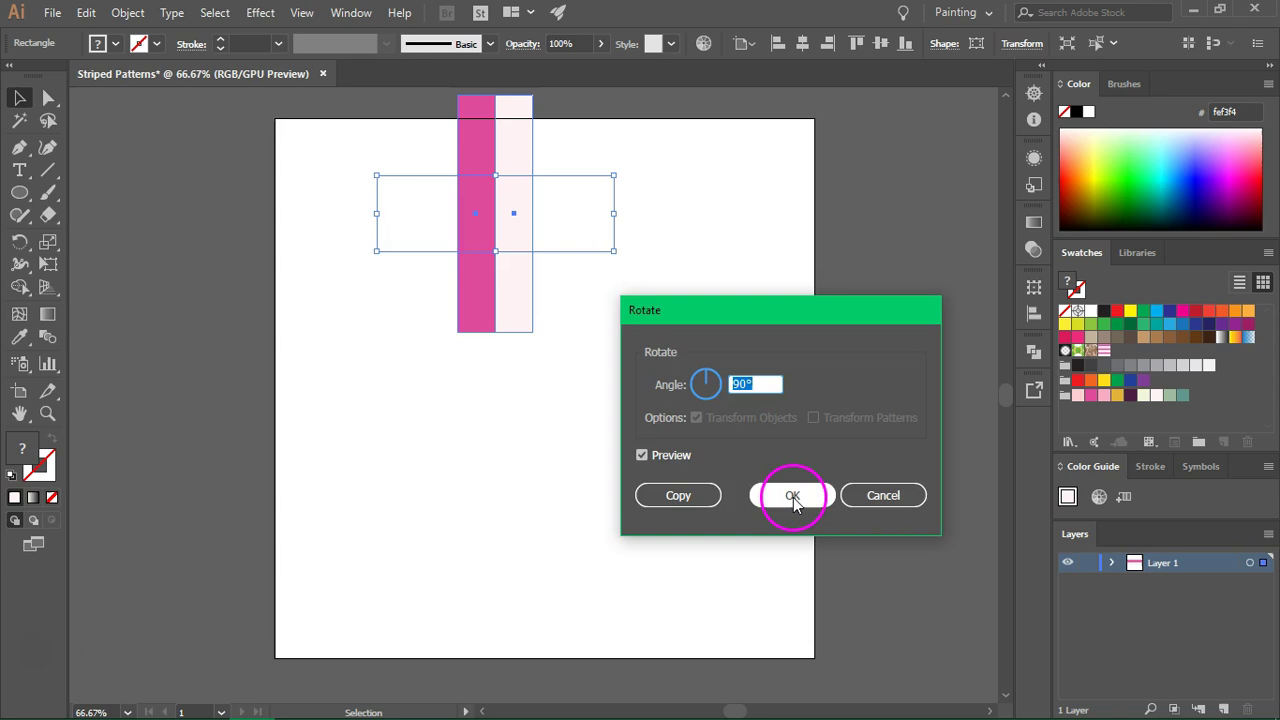
drag(531, 220, 432, 260)
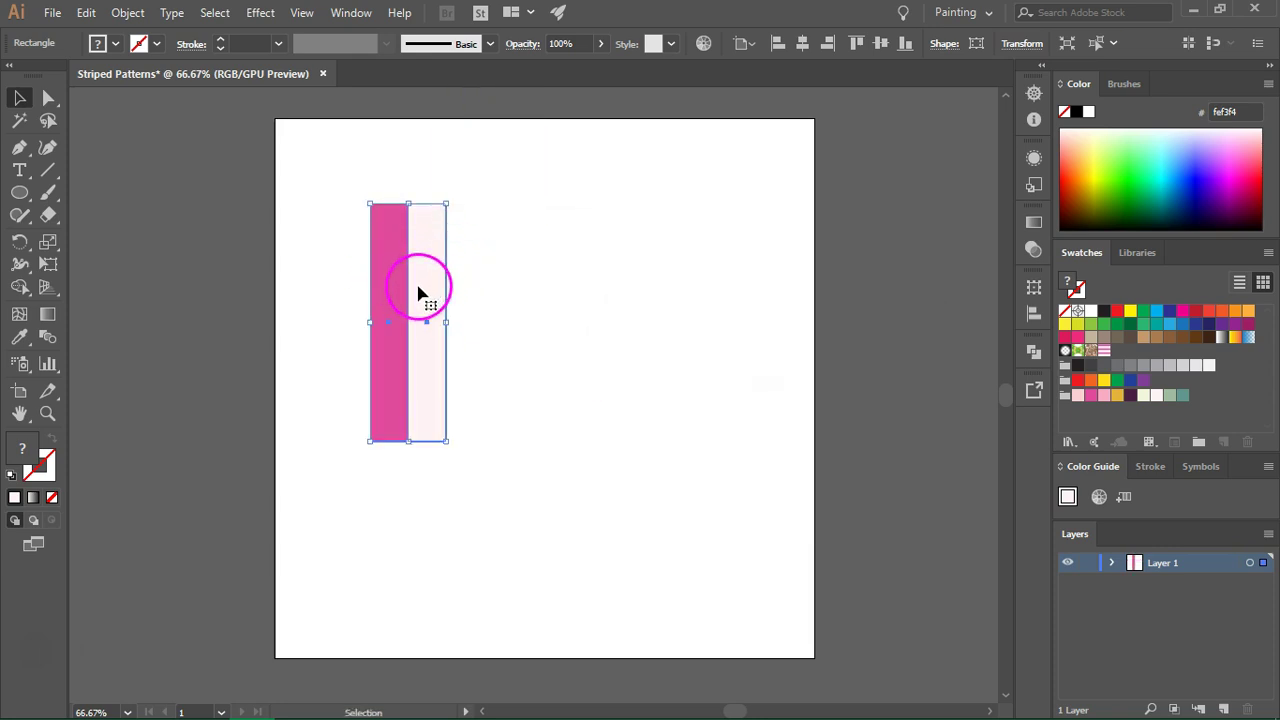
Make a vertical-stripe pattern swatch from the bar pair and draw a large circle filled with it.
mouse_move(429, 271)
mouse_down()
mouse_move(1142, 371)
mouse_move(1146, 347)
mouse_up()
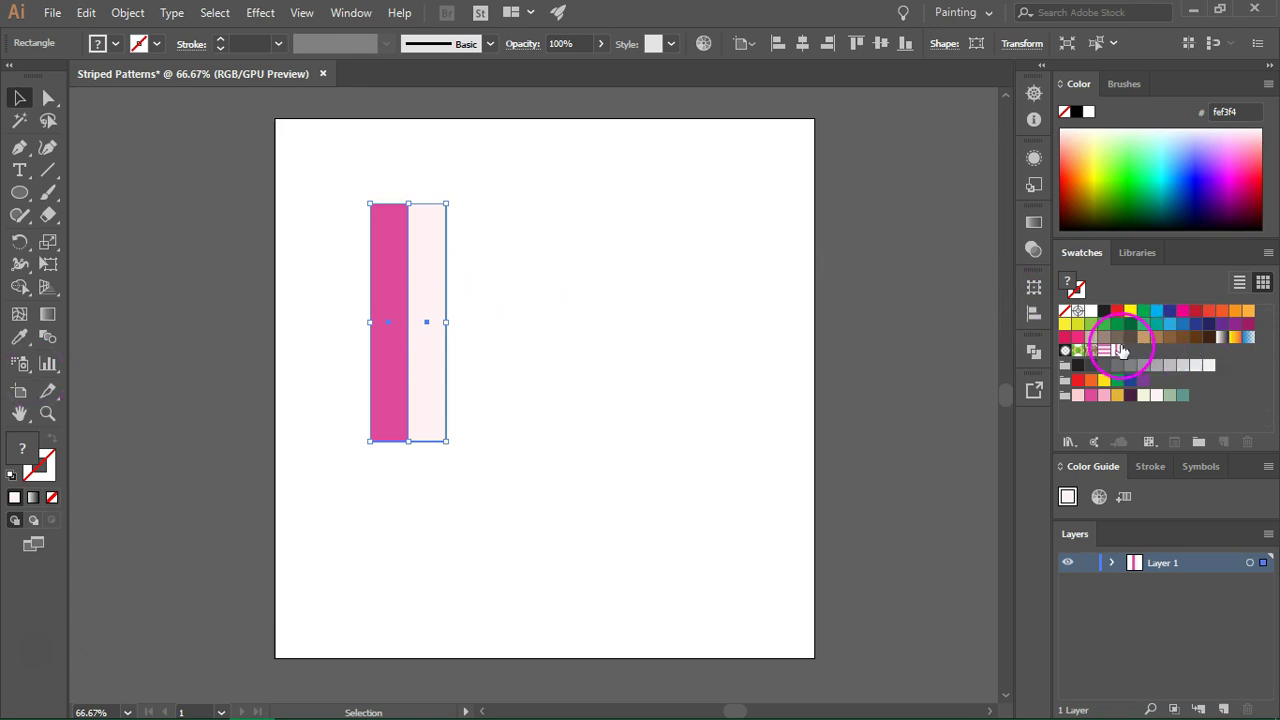
click(766, 340)
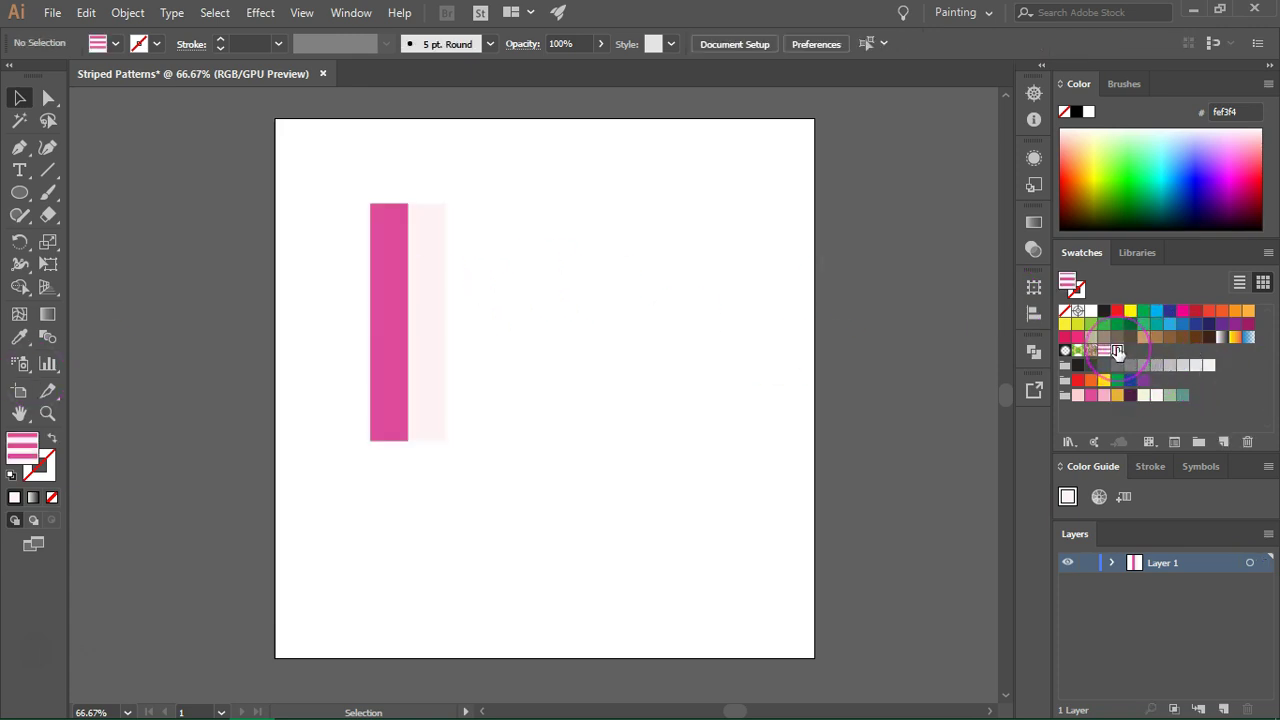
click(1117, 352)
click(19, 193)
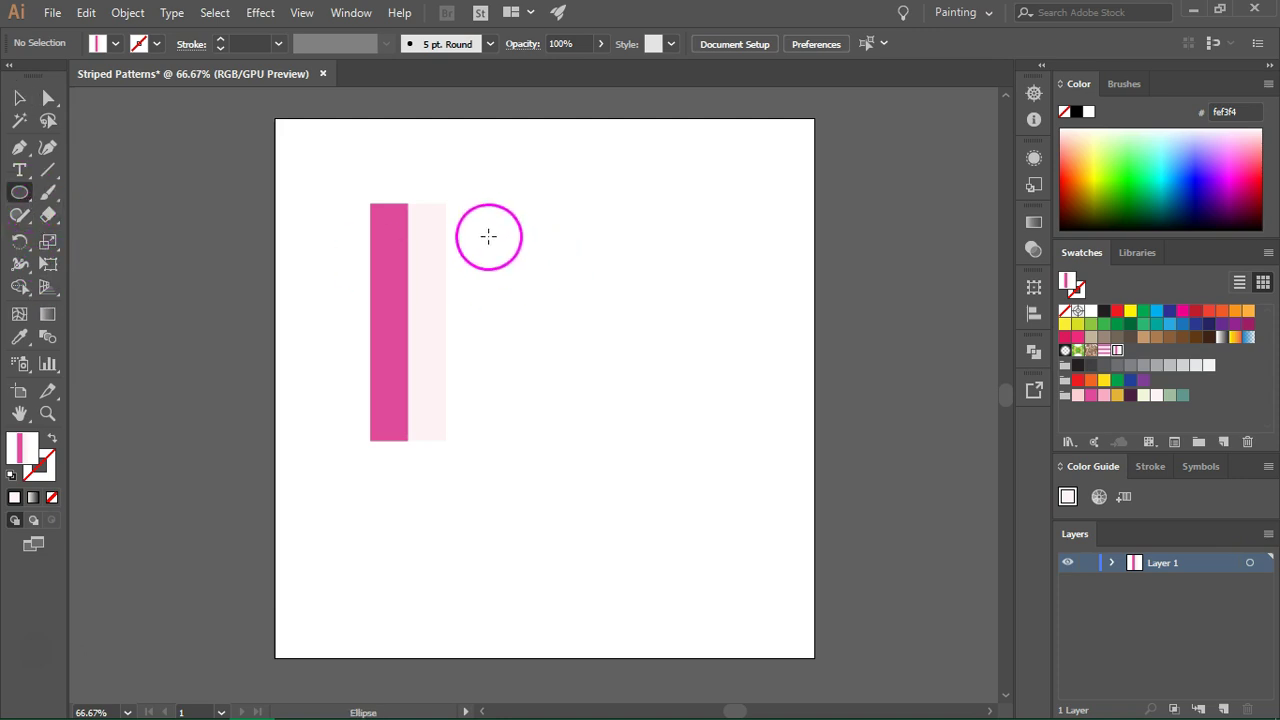
drag(496, 203, 943, 606)
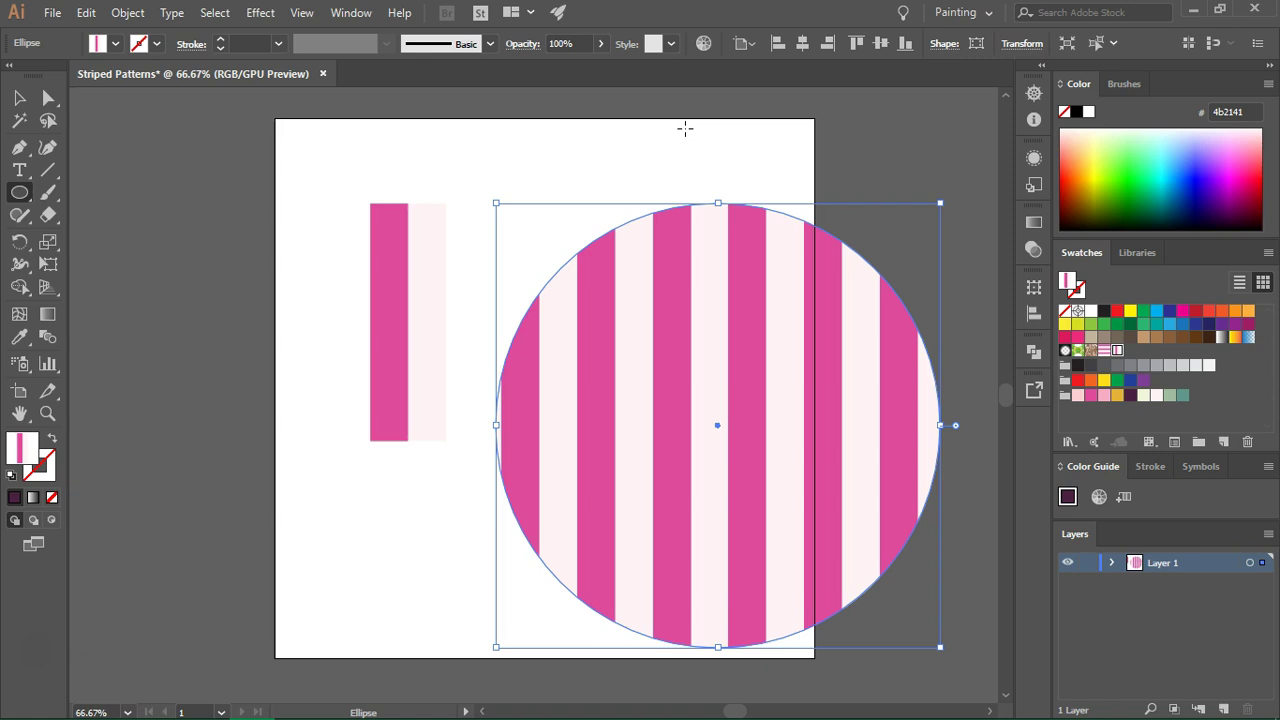
Edit the vertical stripe pattern so its pink bar becomes dark plum (4b2141), then select the circle.
double_click(1118, 352)
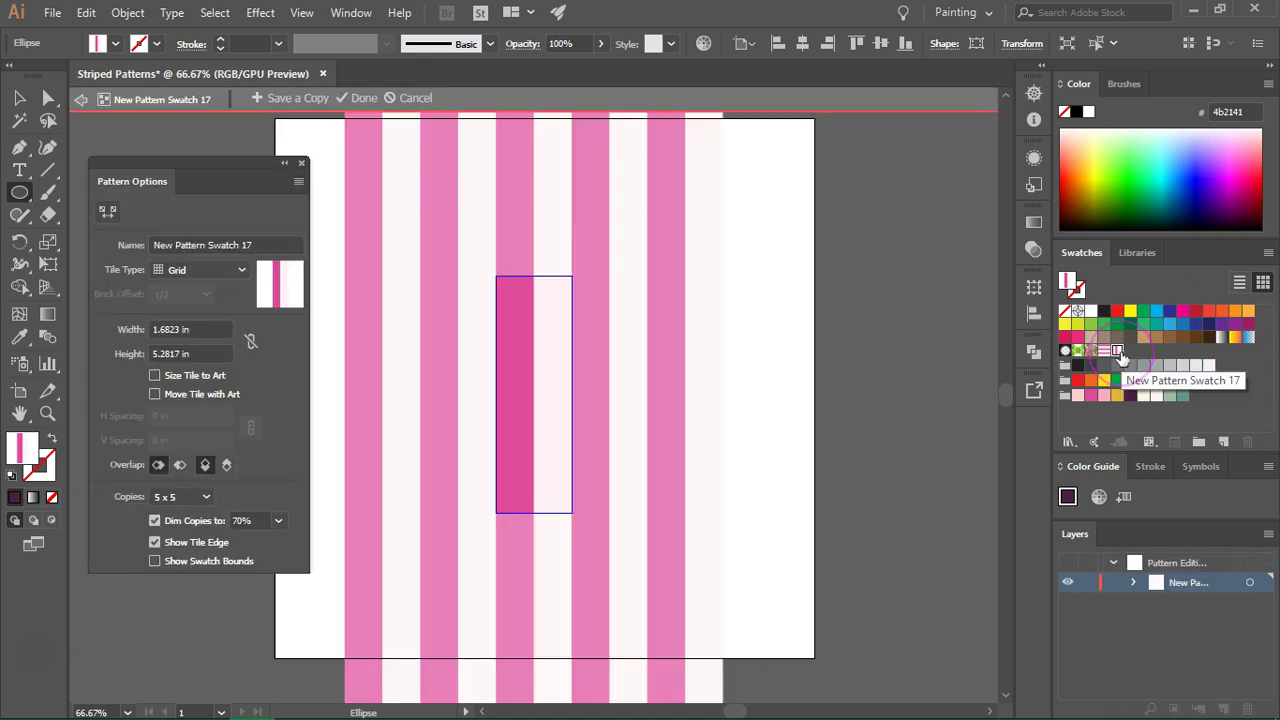
key(v)
click(772, 298)
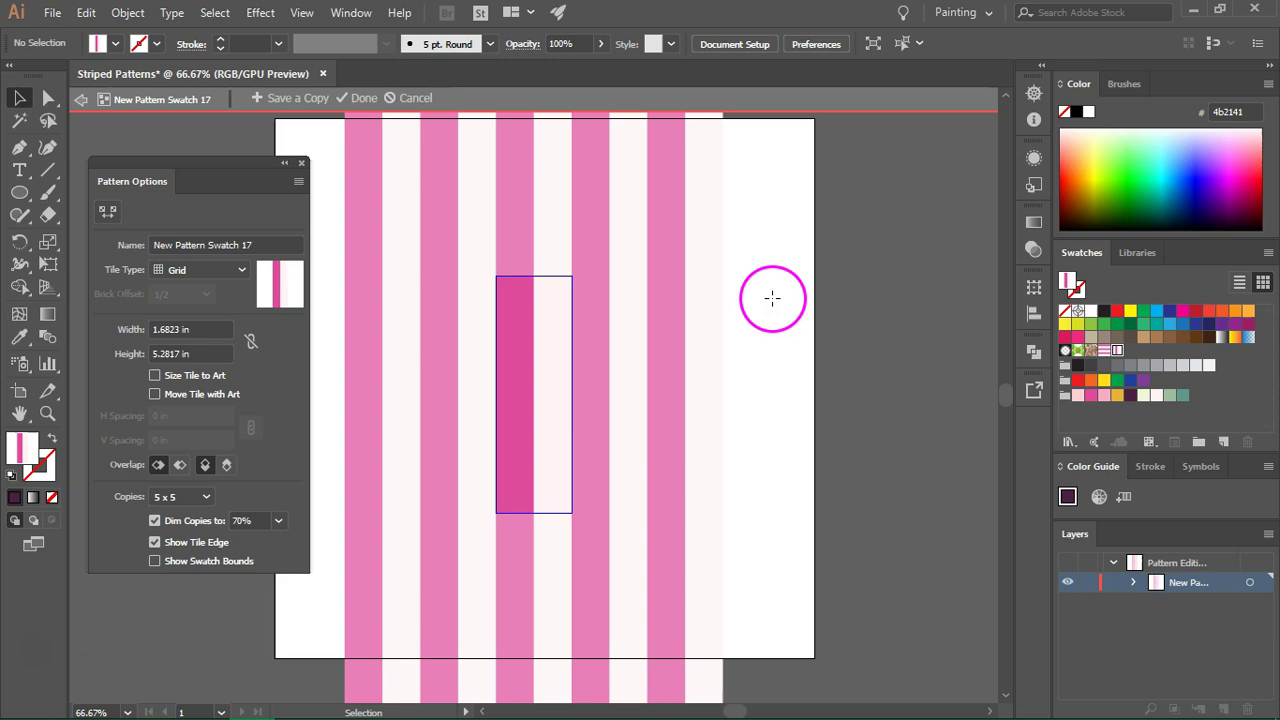
click(523, 349)
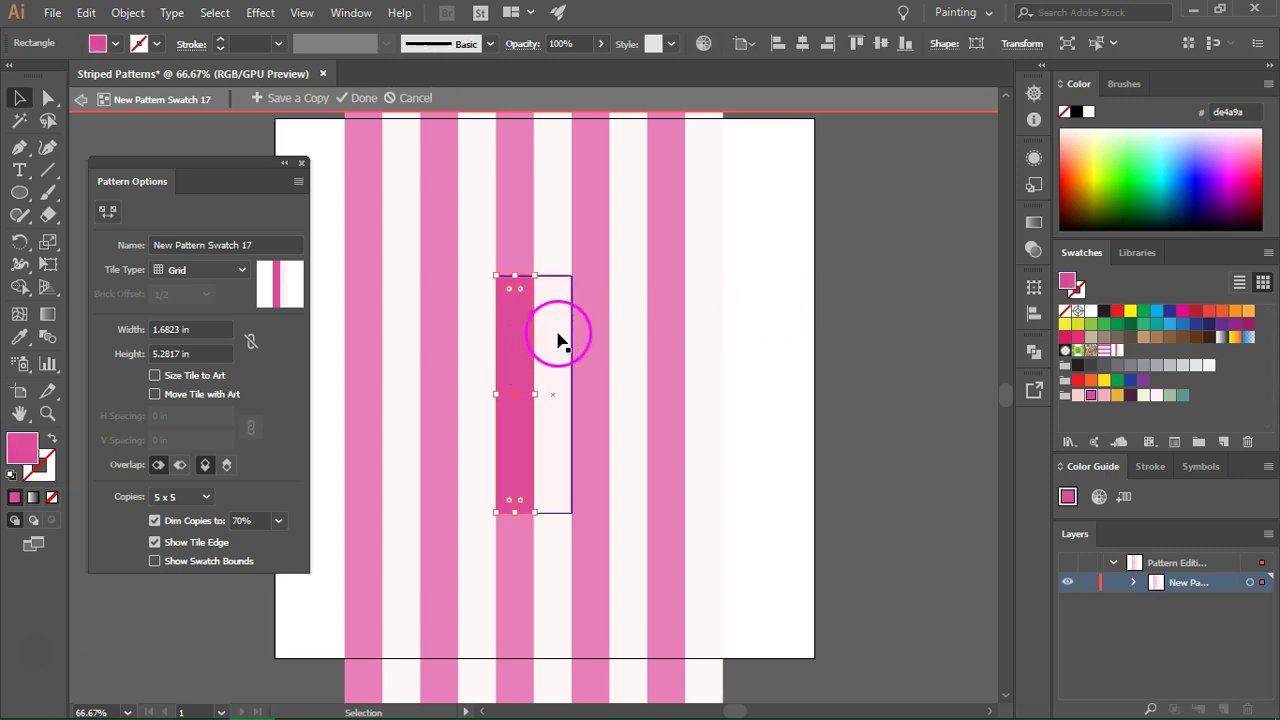
click(557, 340)
click(520, 347)
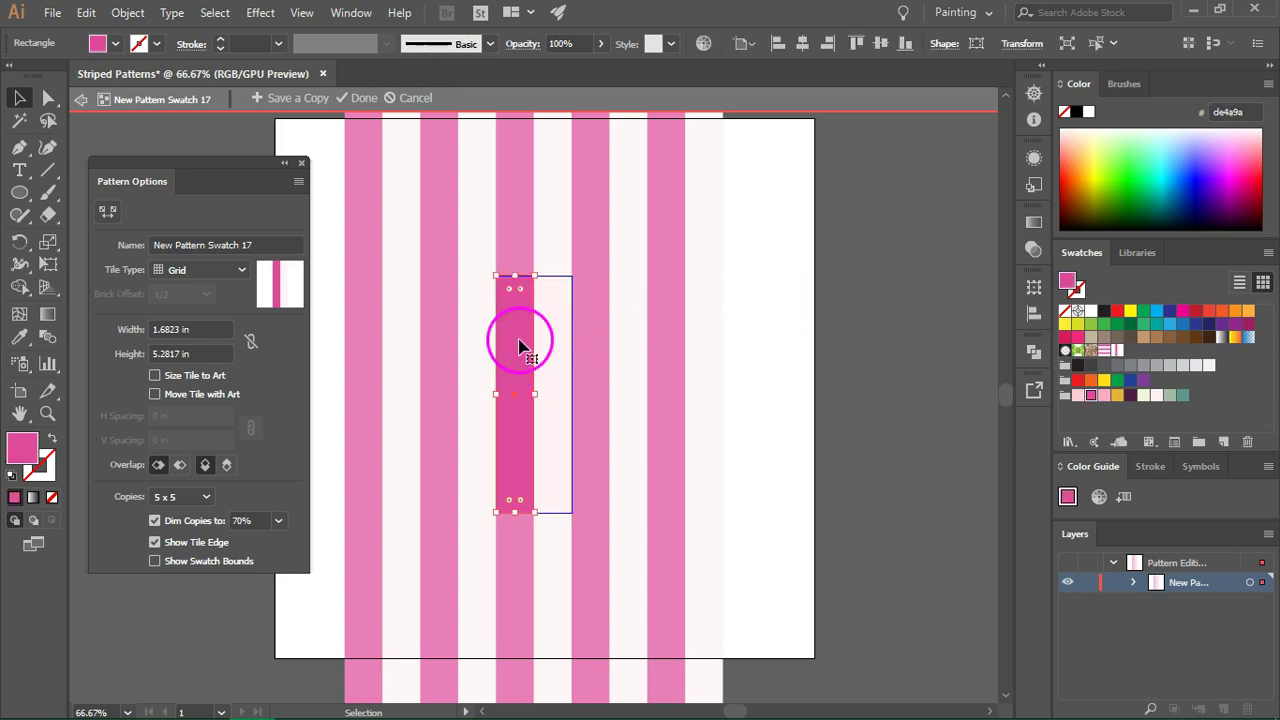
click(1132, 396)
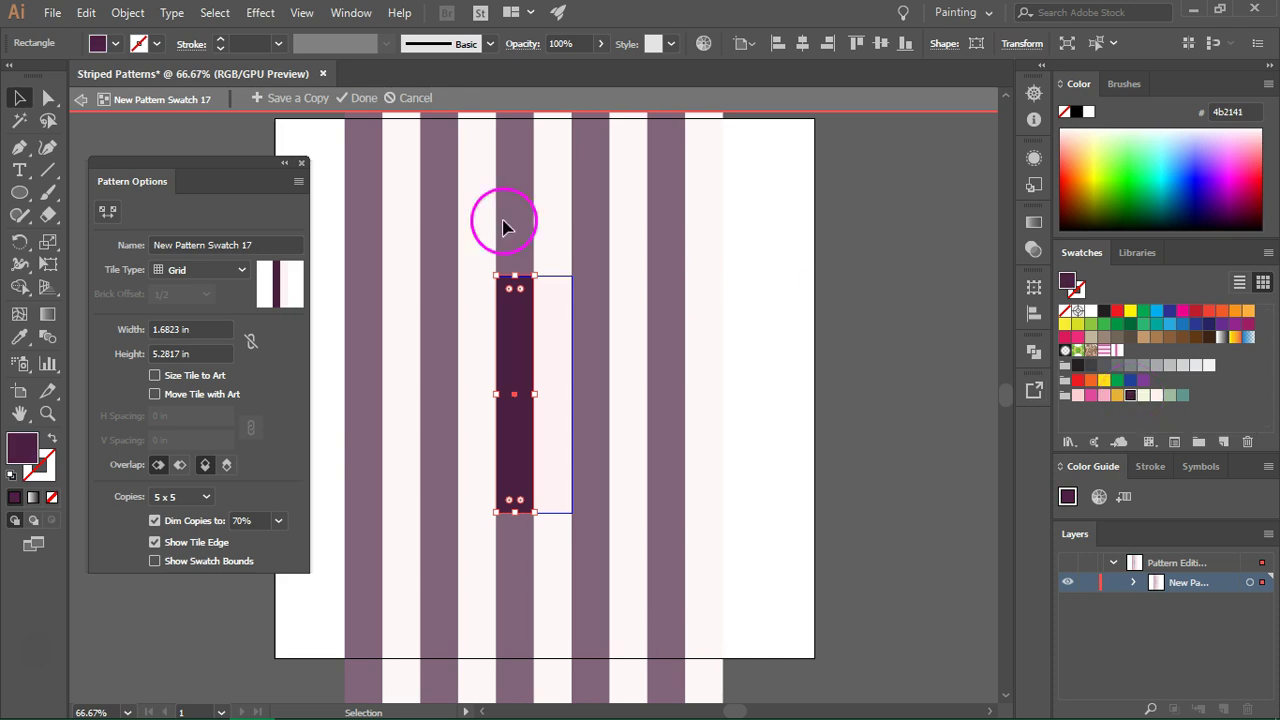
click(360, 97)
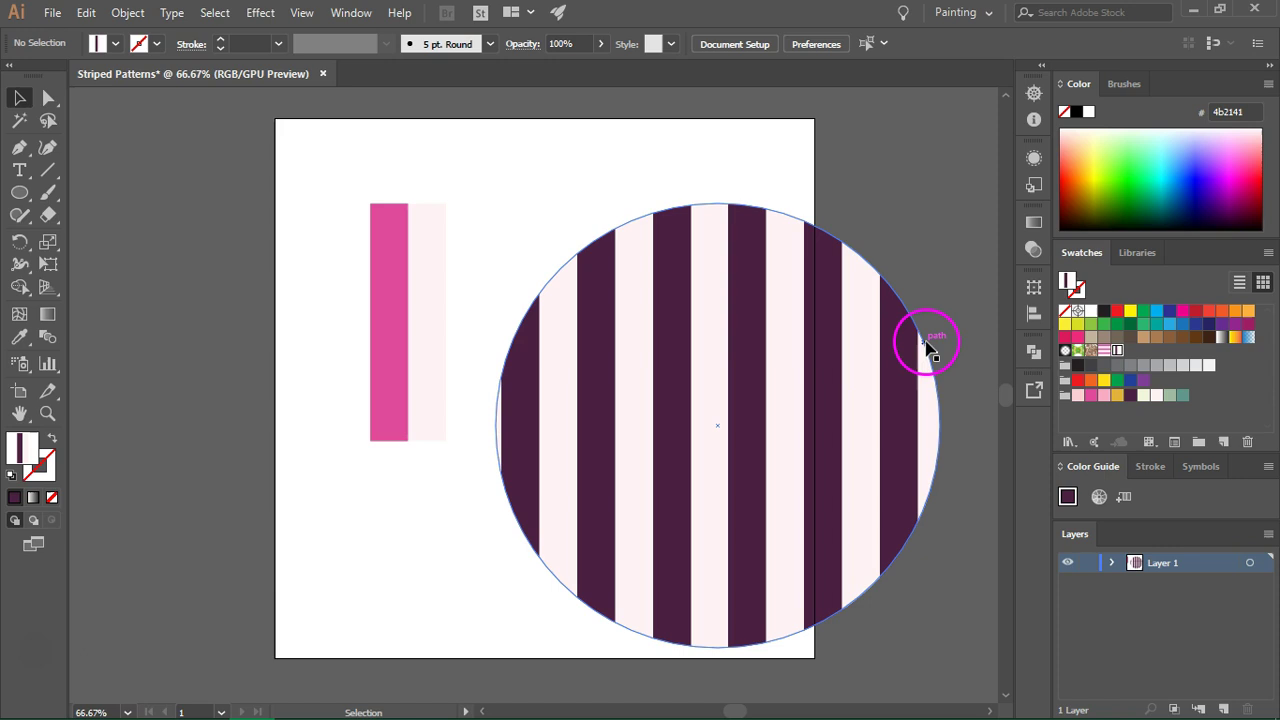
click(601, 340)
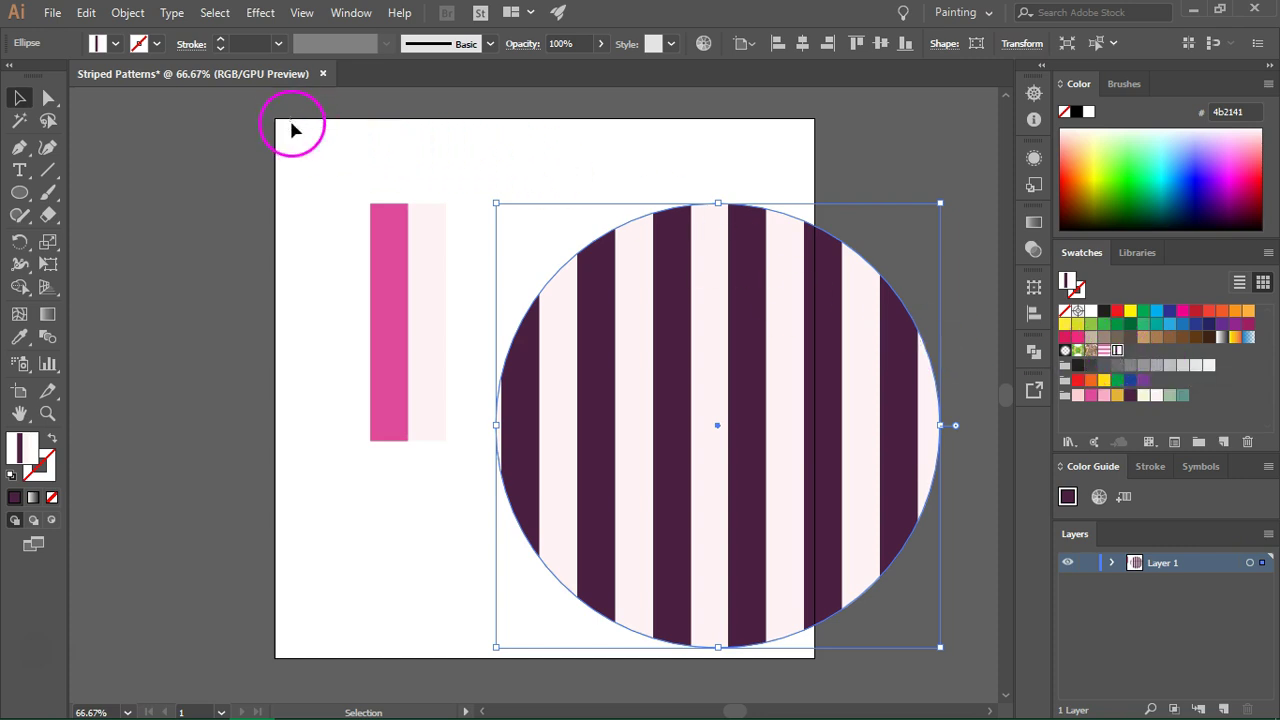
Delete the bars and circle, and confirm the artboard measures 12 × 12 in.
drag(293, 128, 967, 679)
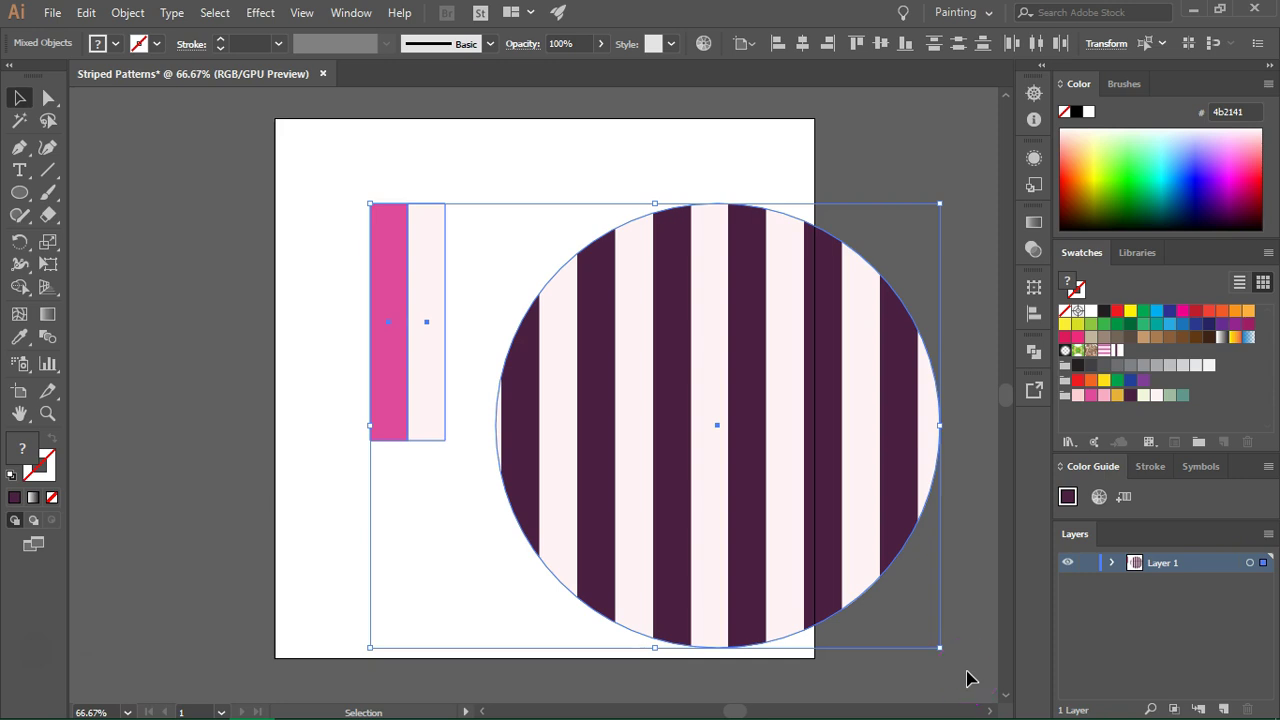
key(Delete)
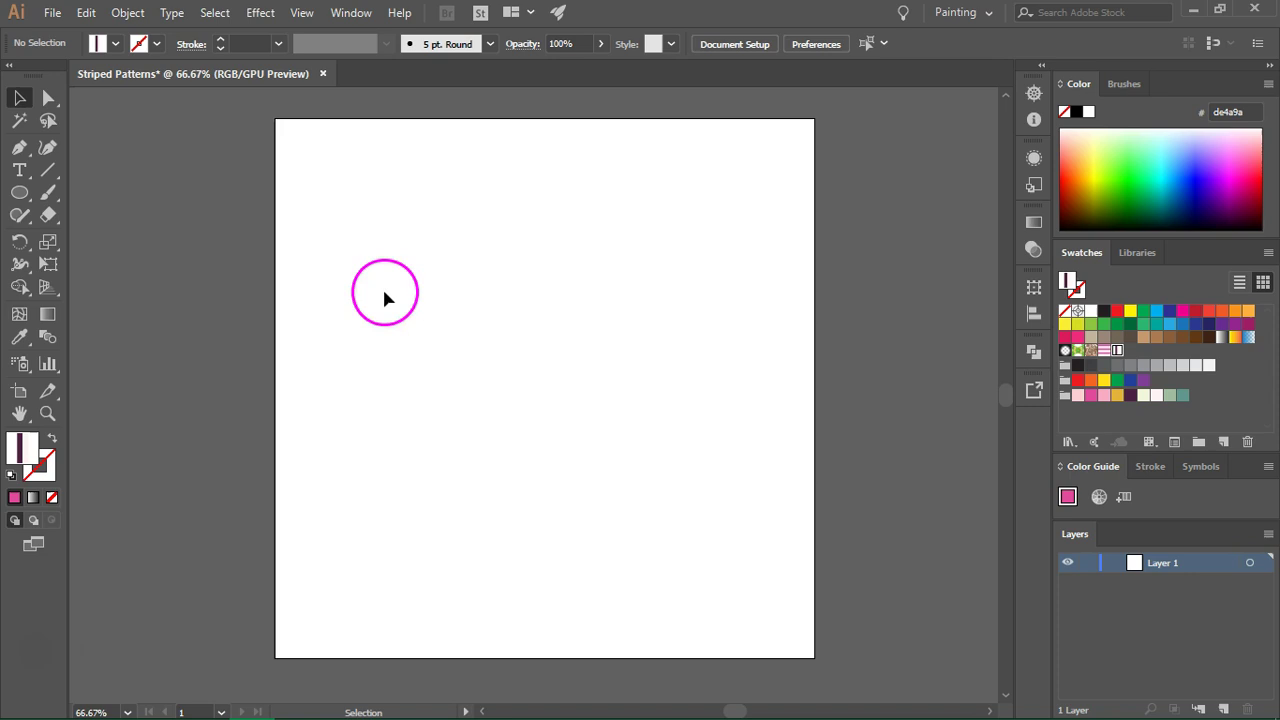
click(22, 400)
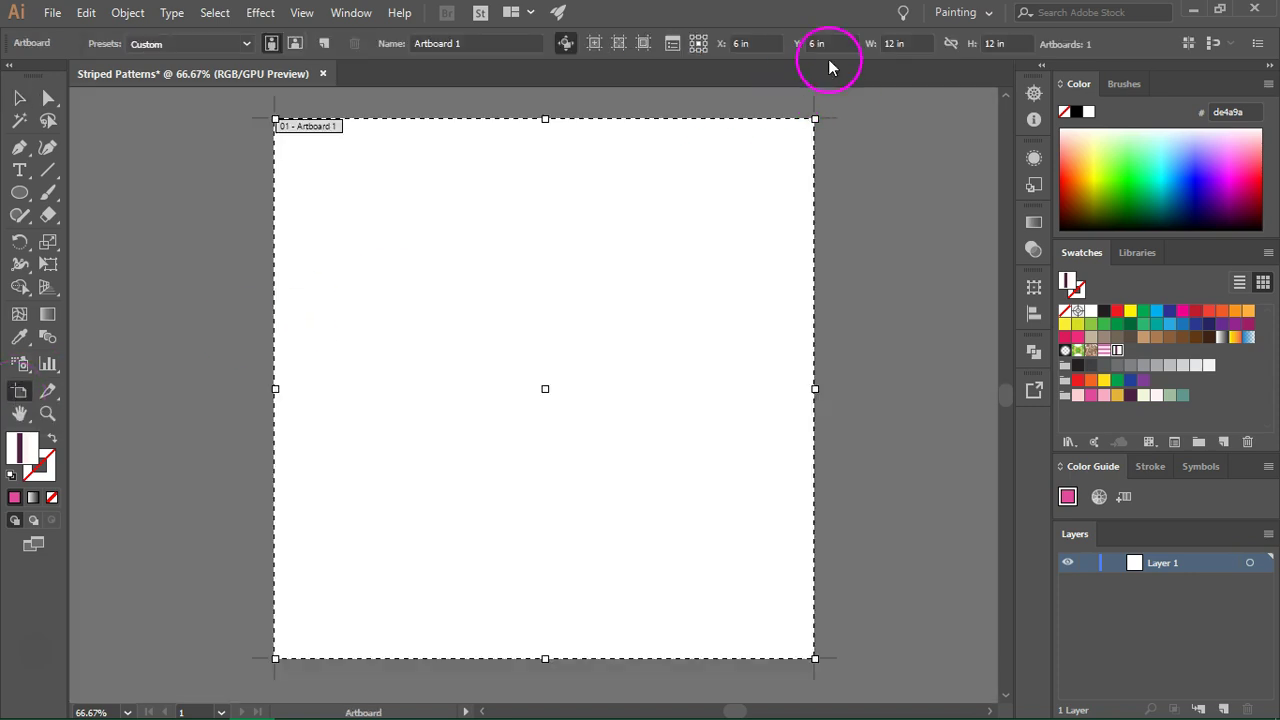
click(919, 43)
click(1003, 43)
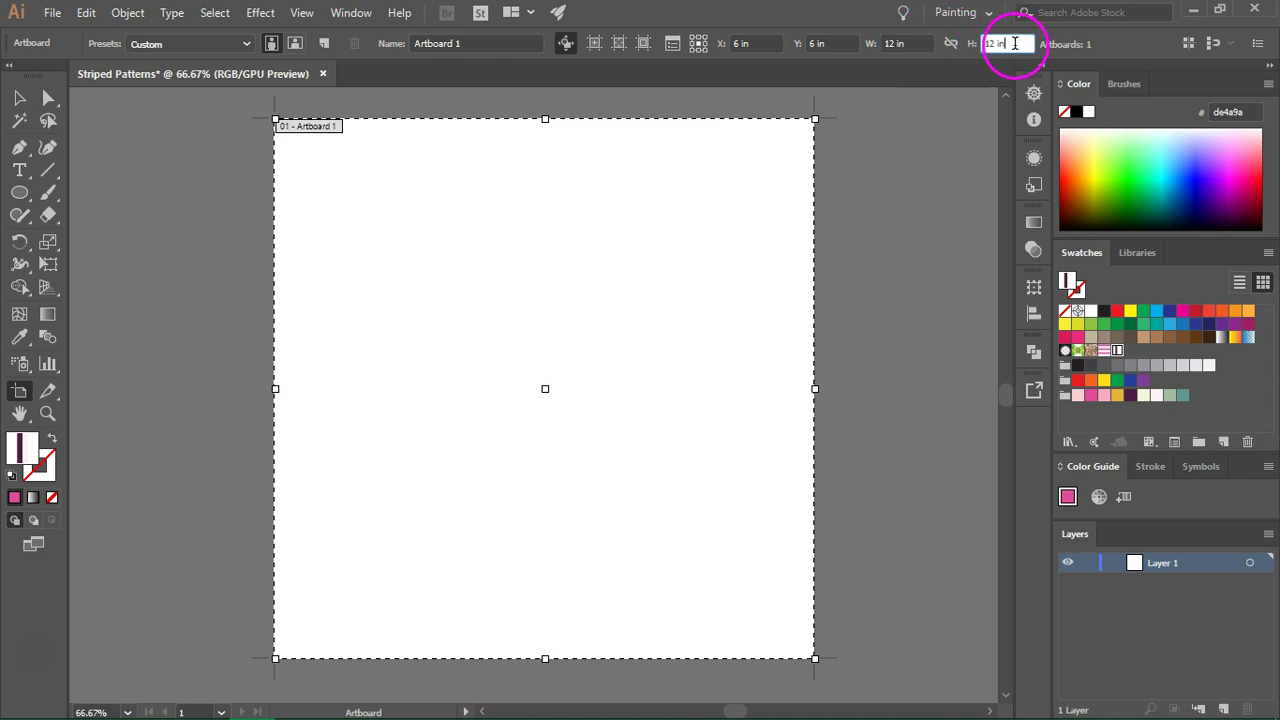
click(18, 98)
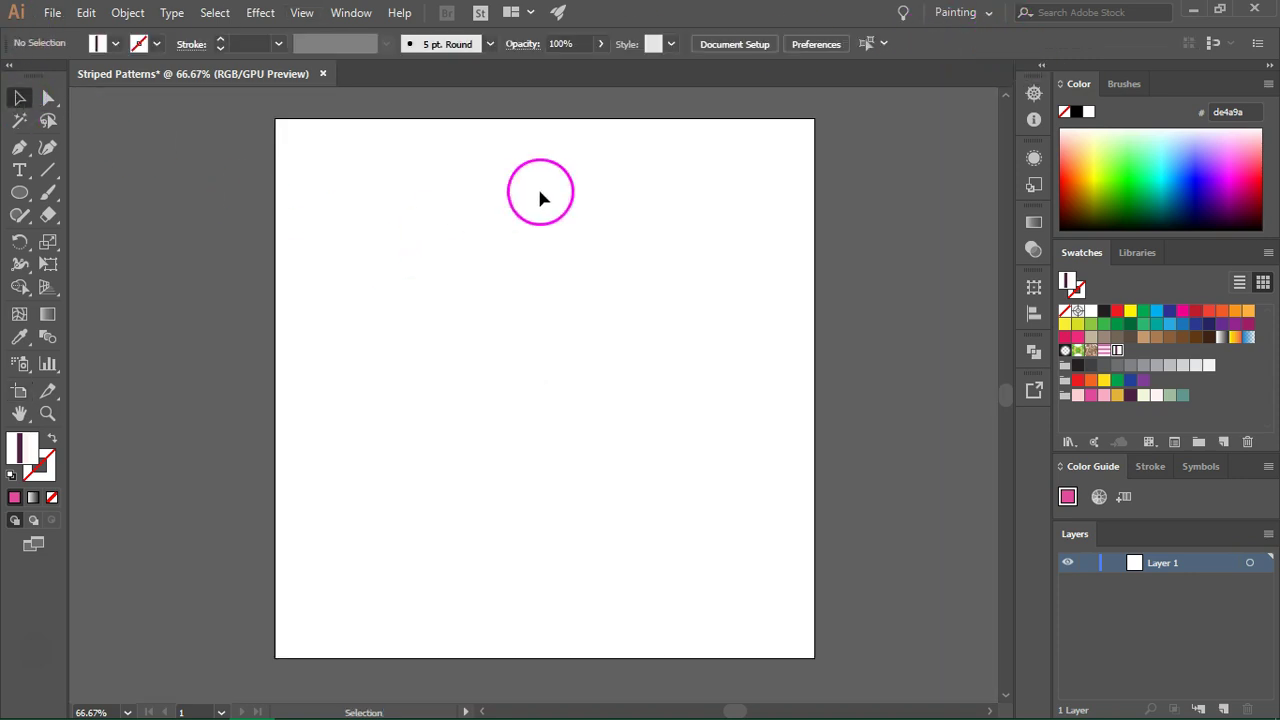
Set up the Line Segment tool with no fill, a pink stroke and 40 pt weight.
click(47, 170)
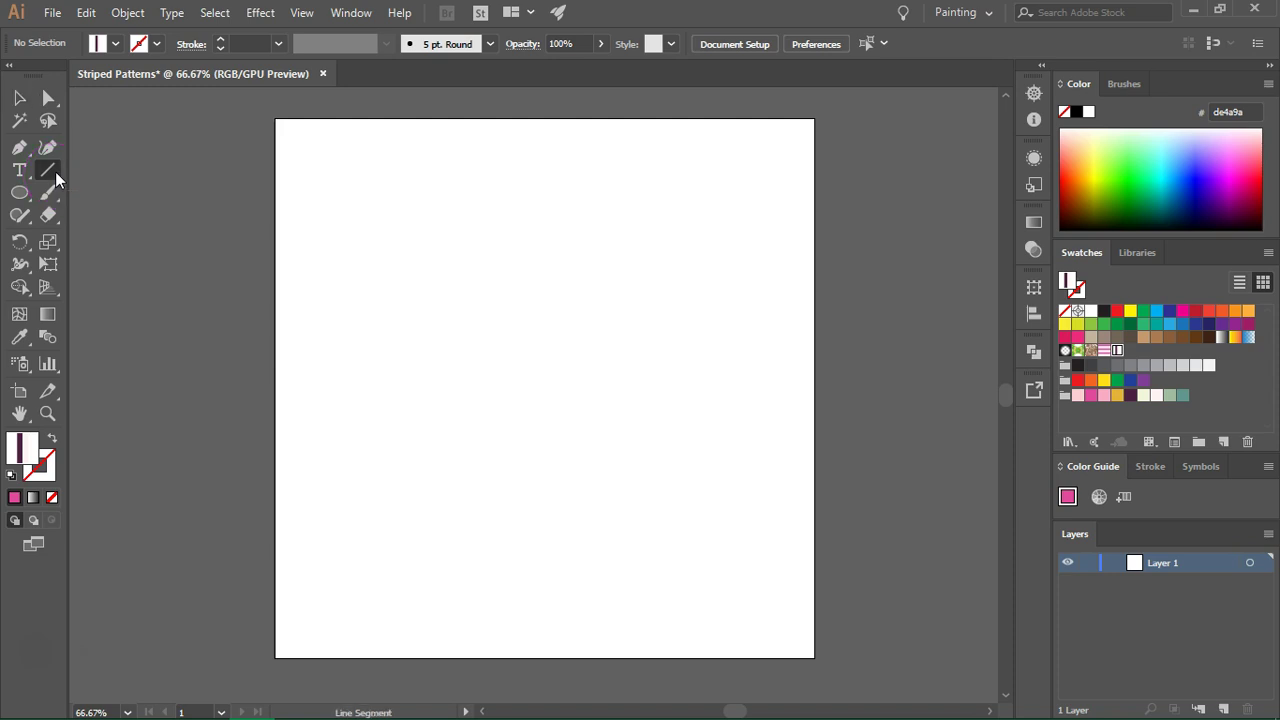
click(52, 498)
click(45, 462)
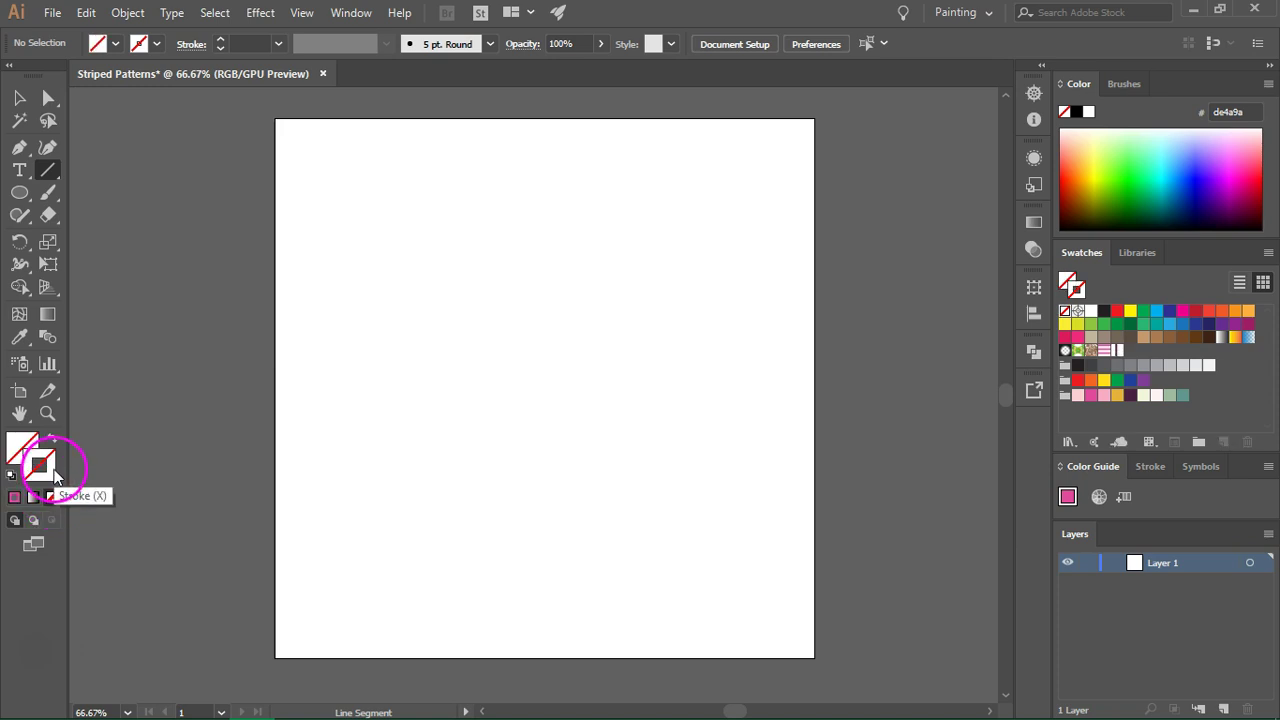
click(1091, 398)
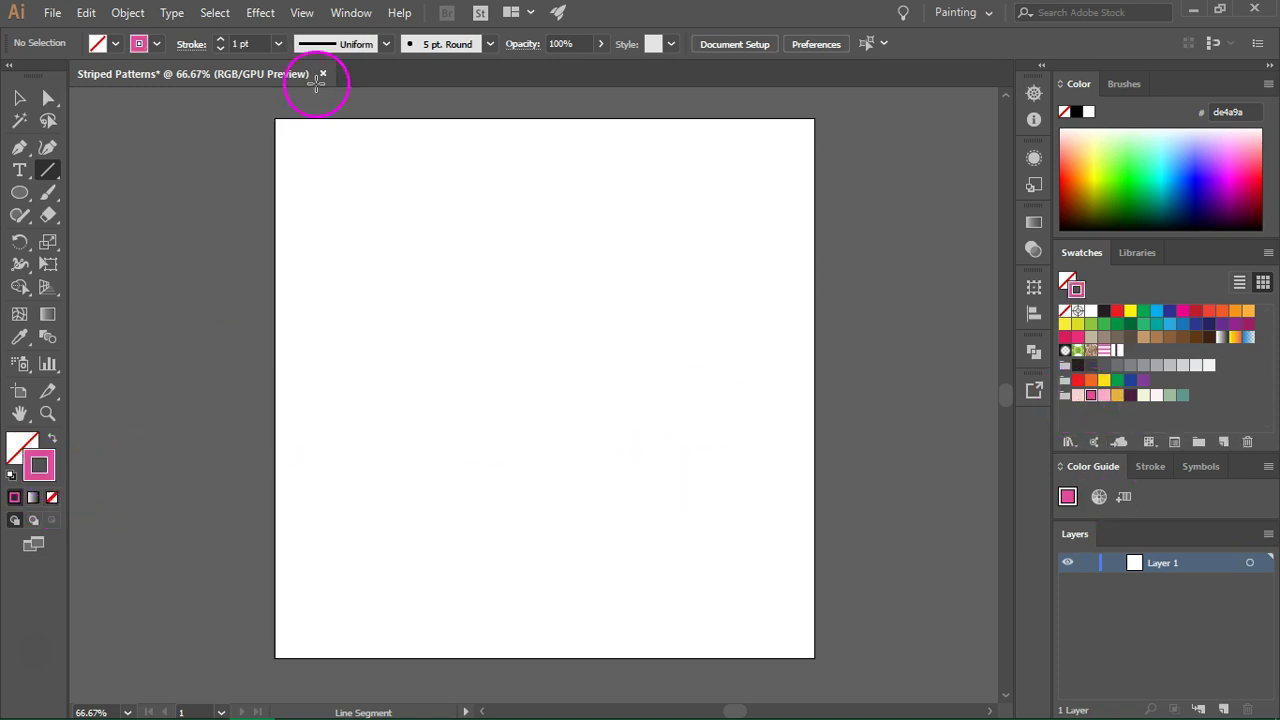
click(281, 49)
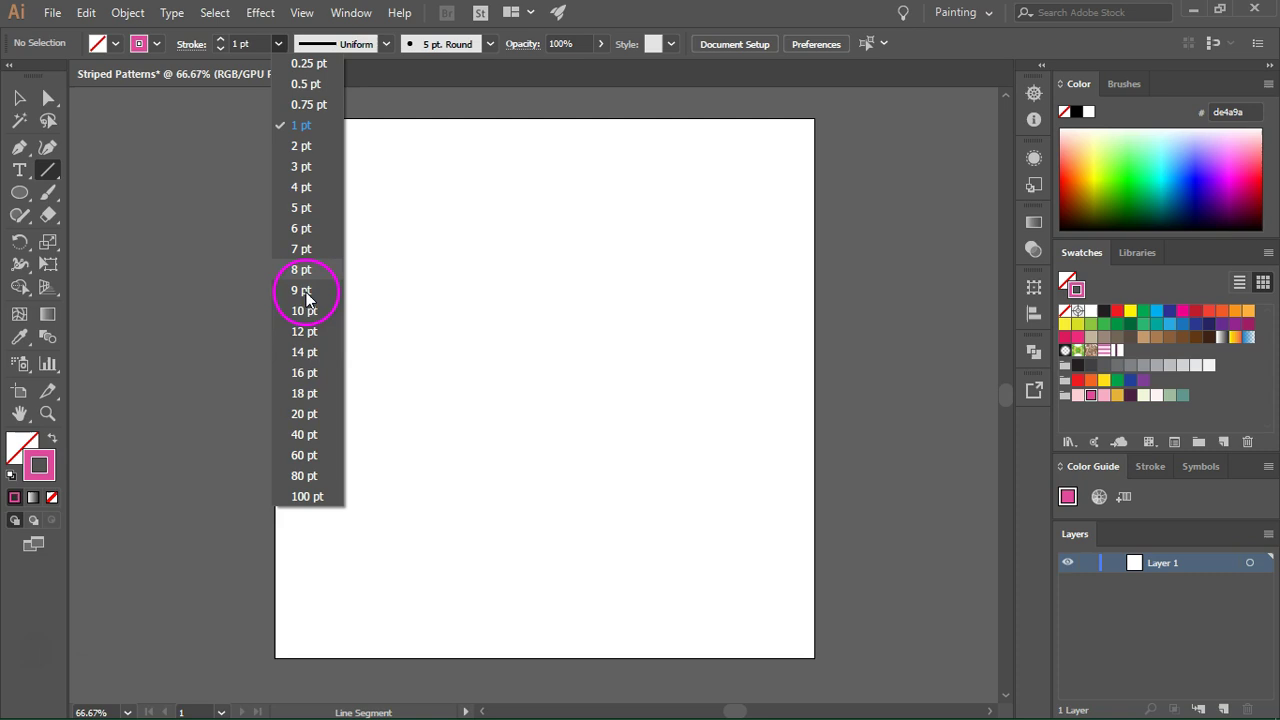
click(323, 435)
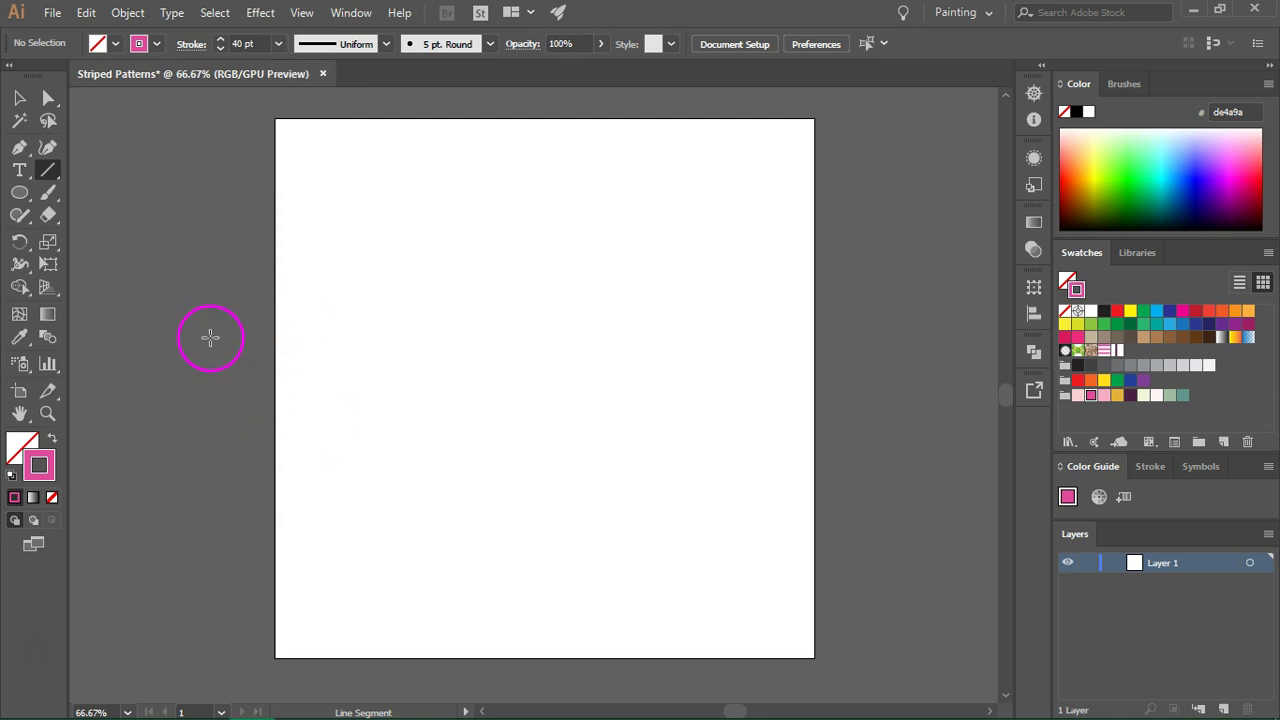
Draw a horizontal line past both artboard edges and nudge it slightly left.
drag(155, 351, 992, 366)
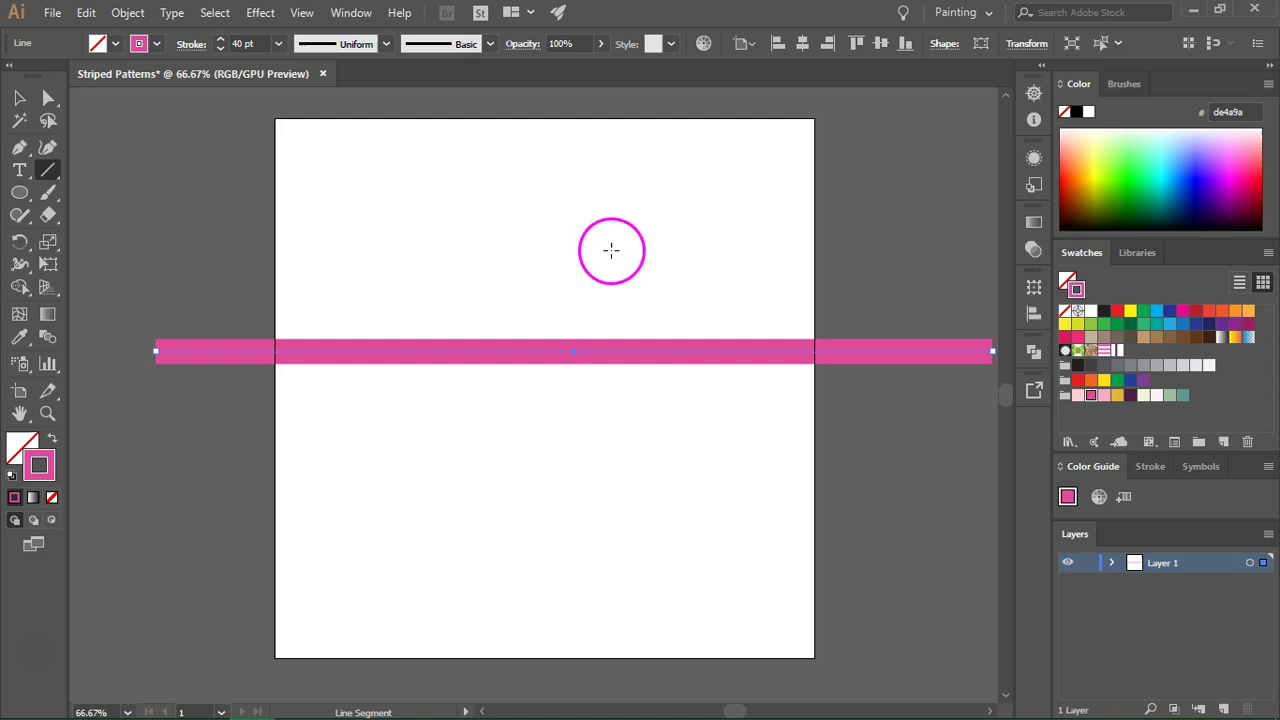
click(19, 97)
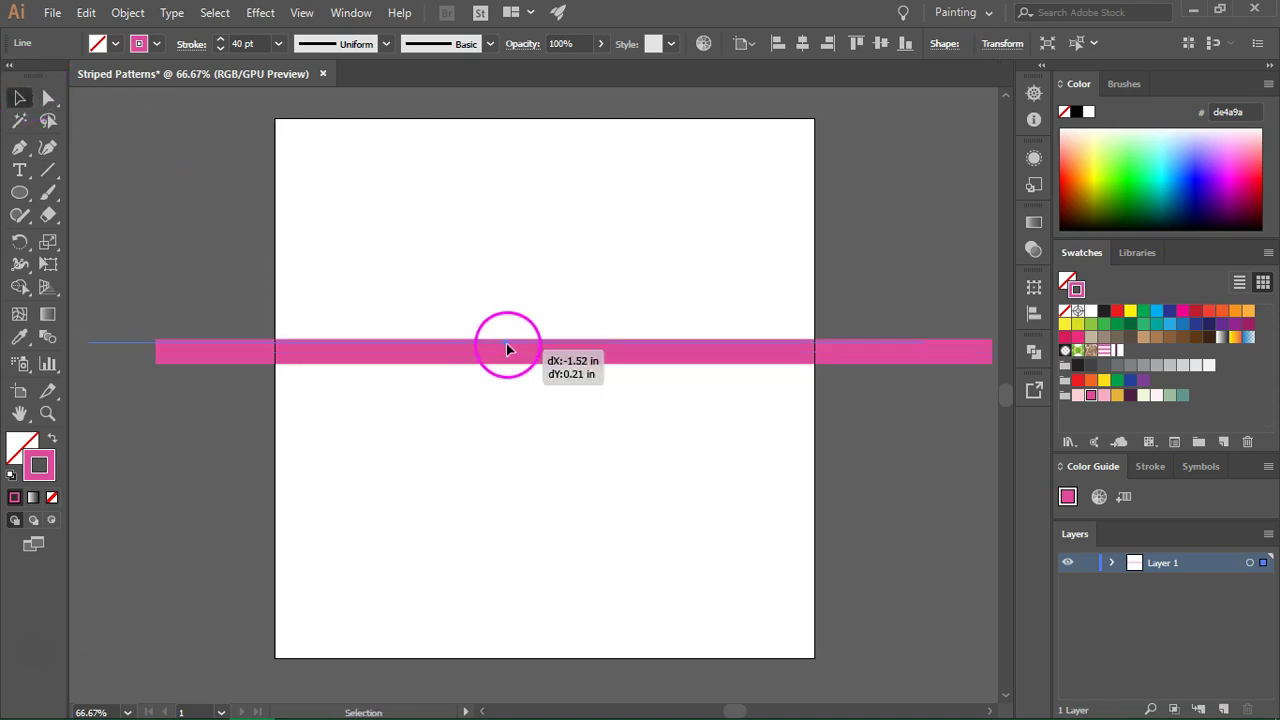
drag(577, 361, 527, 357)
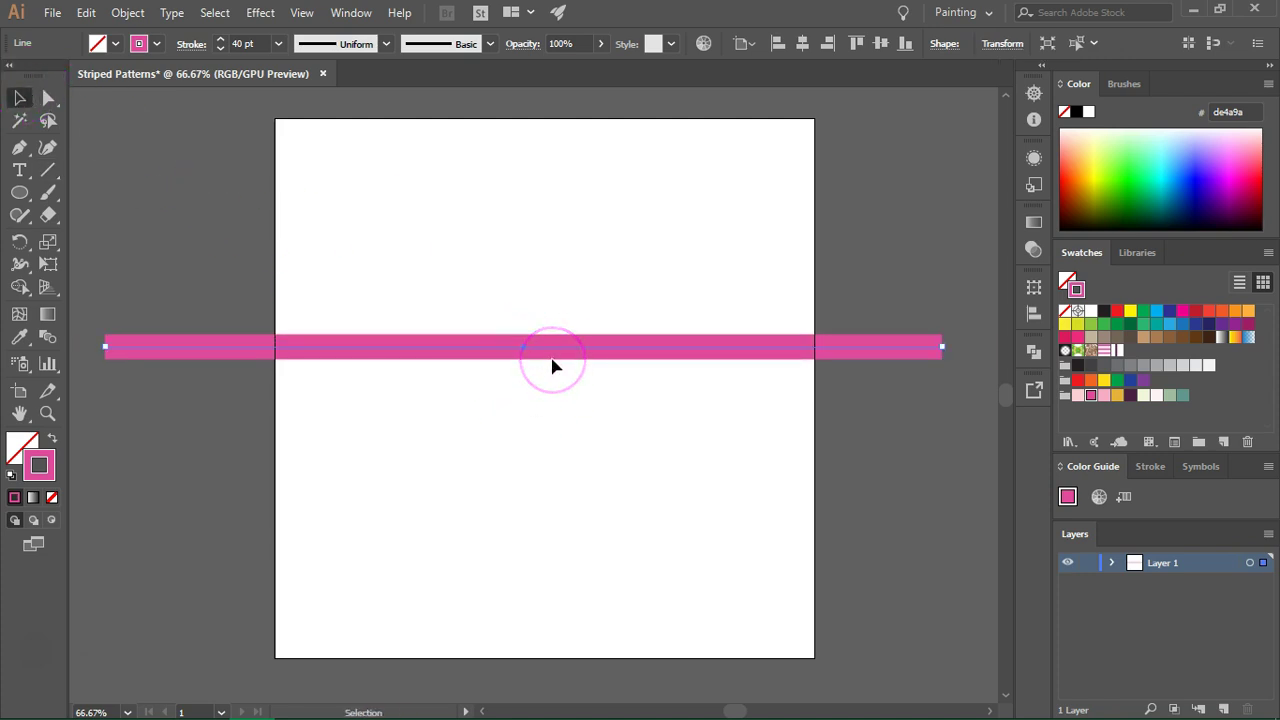
click(531, 350)
Rotate the pink line 45° and shift it slightly down-right.
right_click(531, 350)
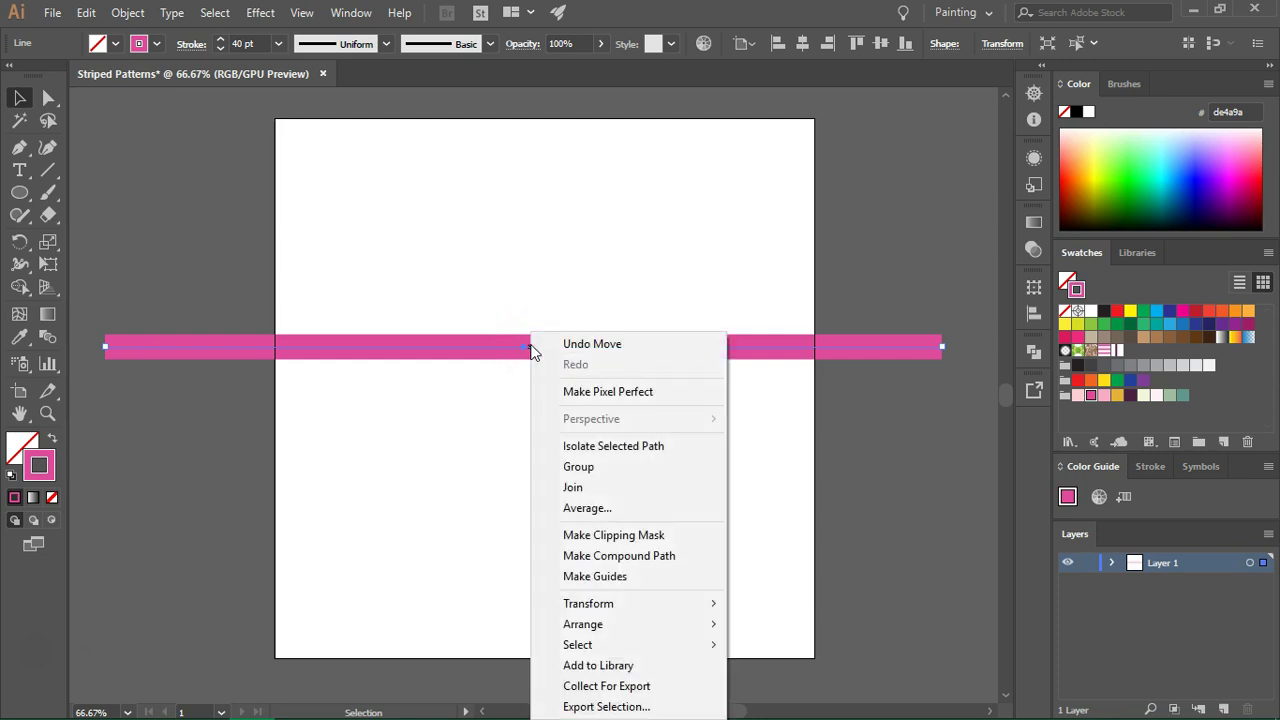
mouse_move(620, 603)
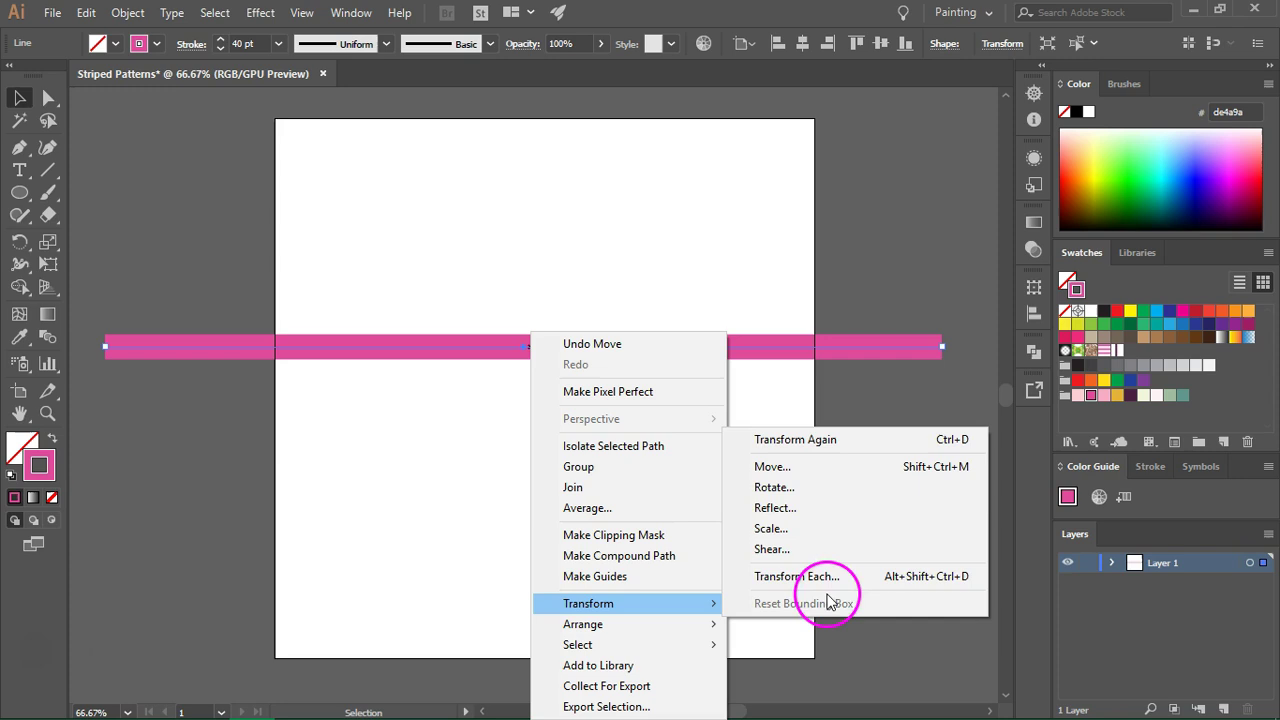
click(789, 487)
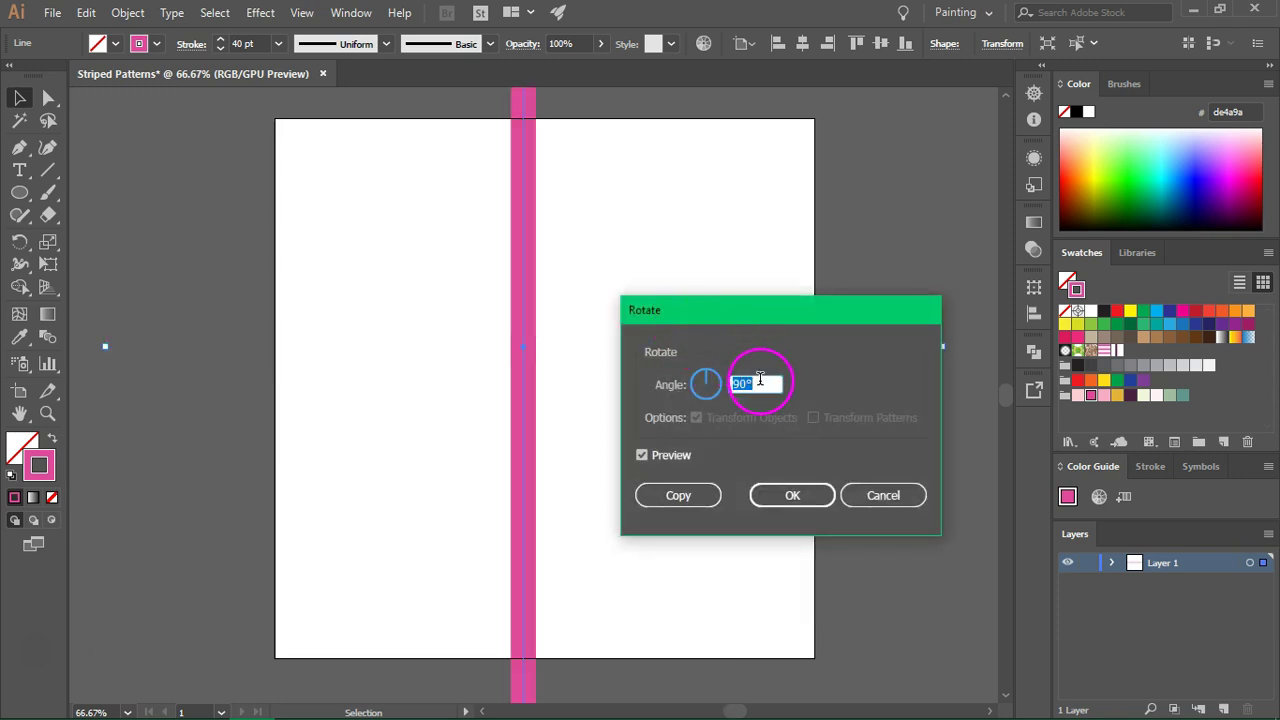
text(5)
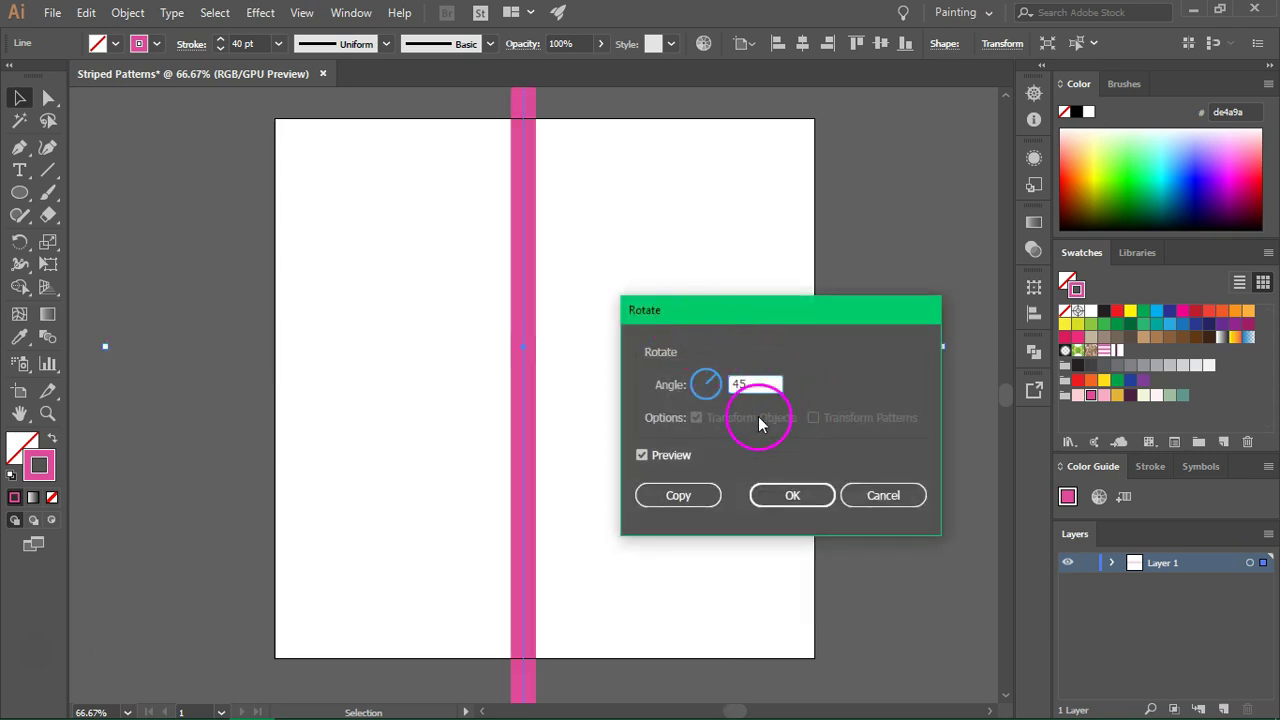
click(788, 498)
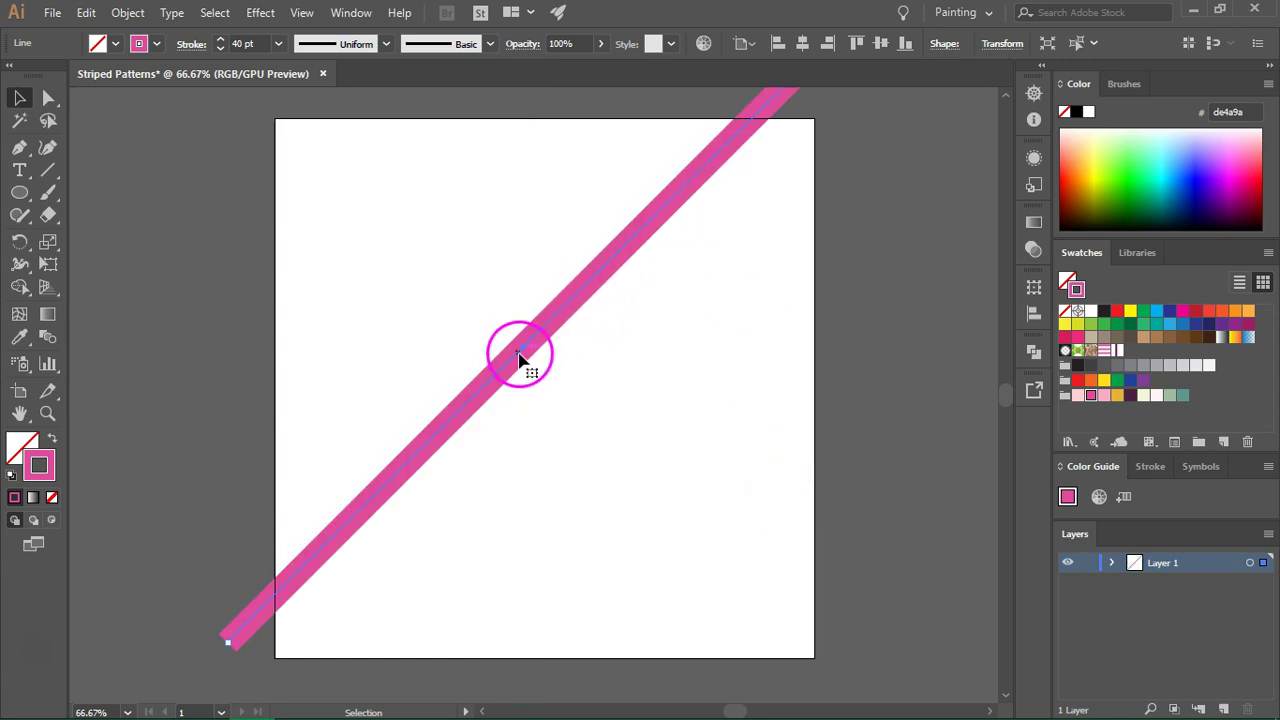
drag(524, 350, 552, 386)
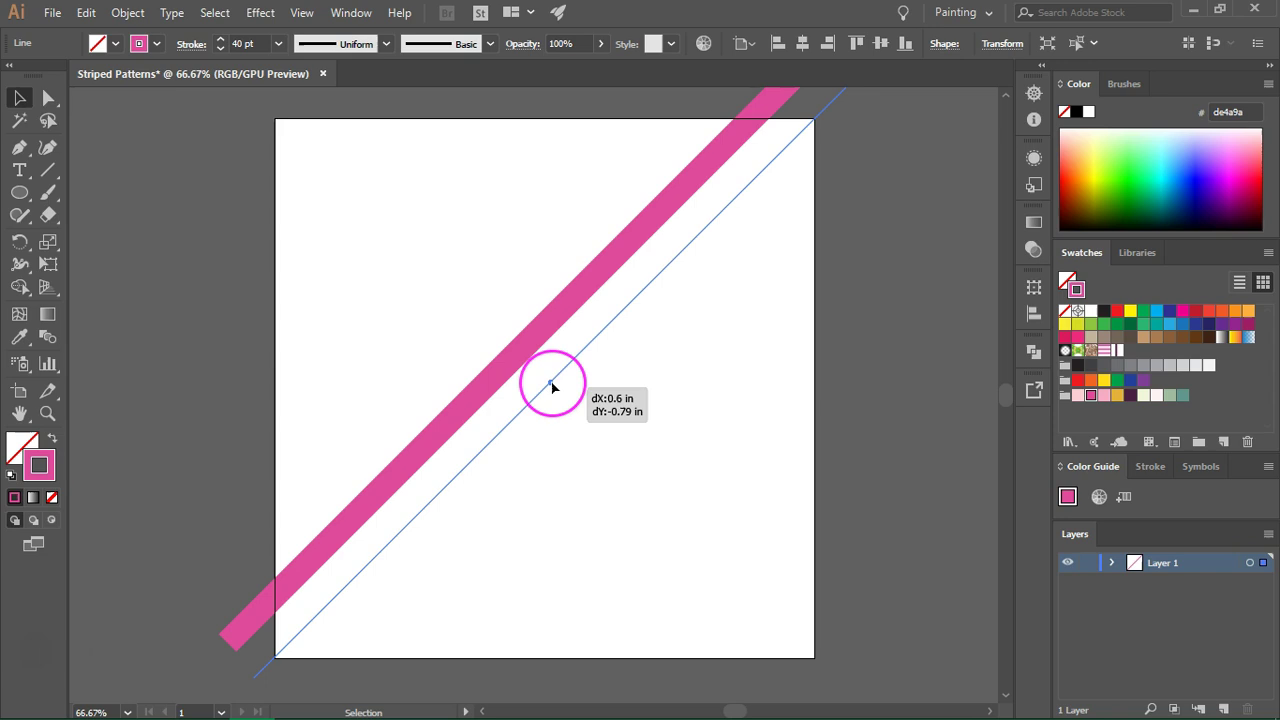
drag(552, 386, 554, 390)
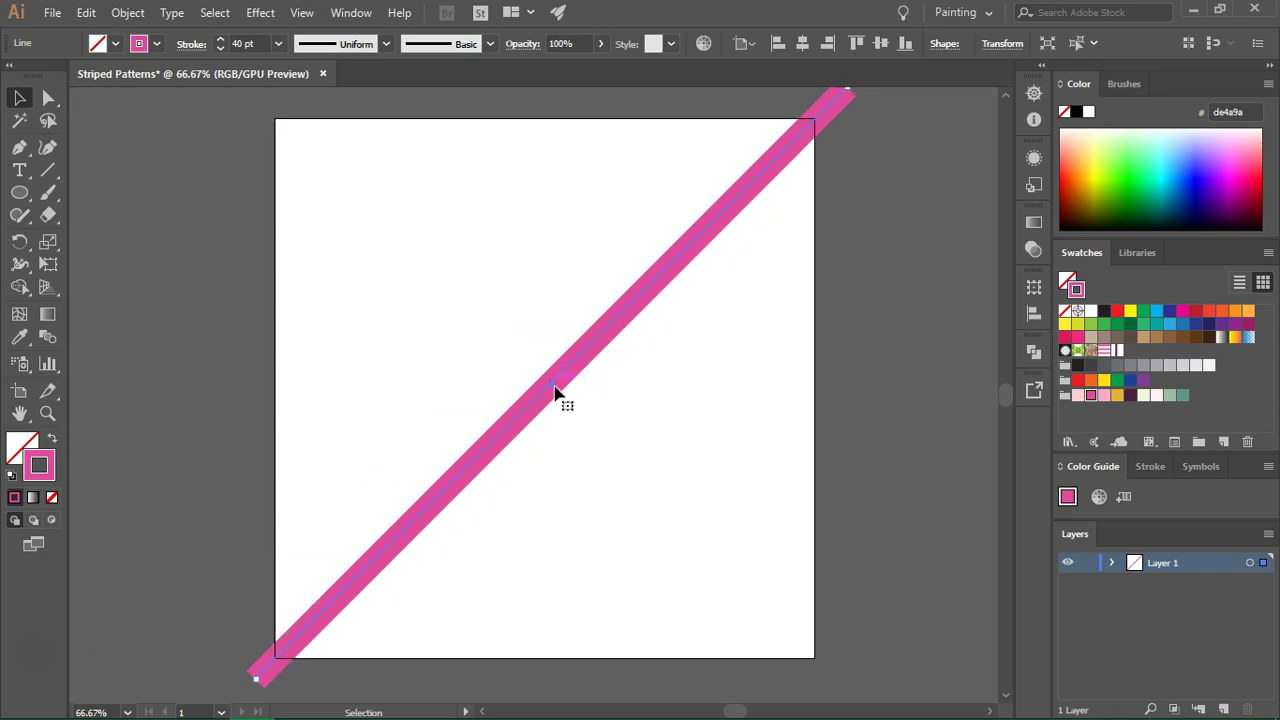
Drag the diagonal line up-left so it crosses the artboard's top-left corner.
click(583, 366)
drag(857, 100, 838, 116)
scroll(838, 103, up, 1)
alt+scroll(838, 110, down, 1)
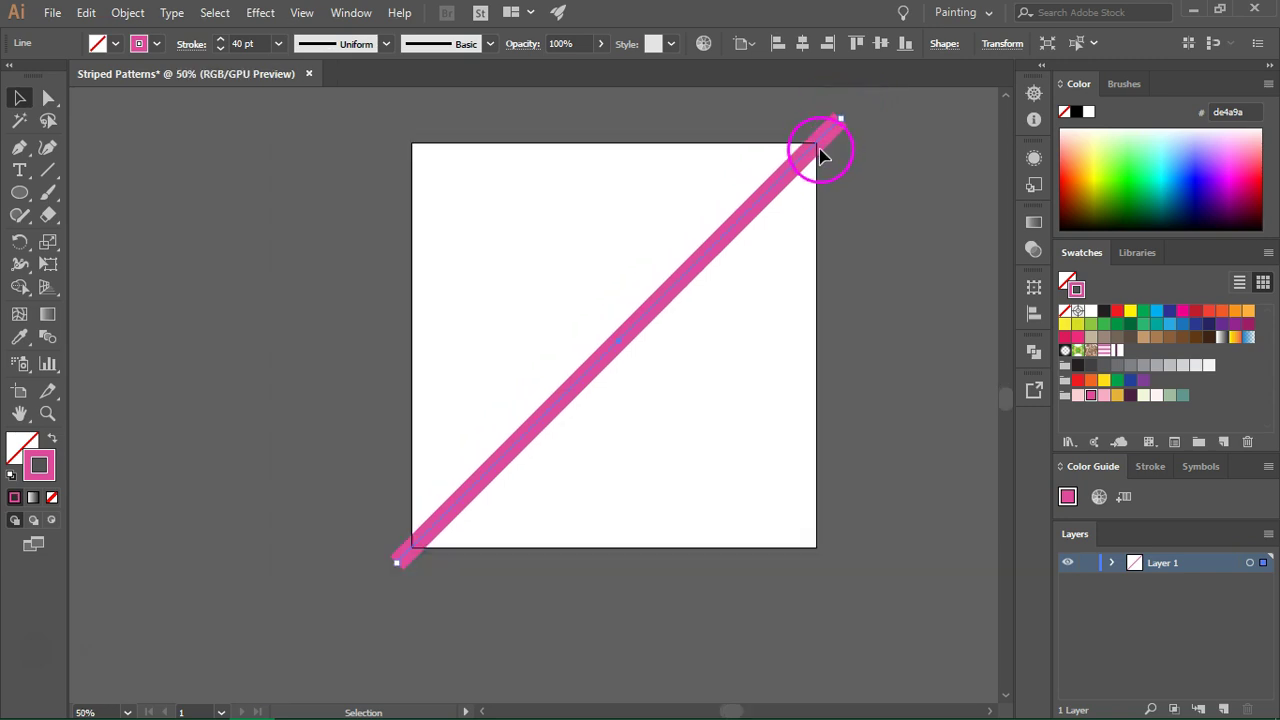
drag(617, 348, 417, 149)
scroll(709, 237, up, 2)
alt+scroll(751, 223, down, 1)
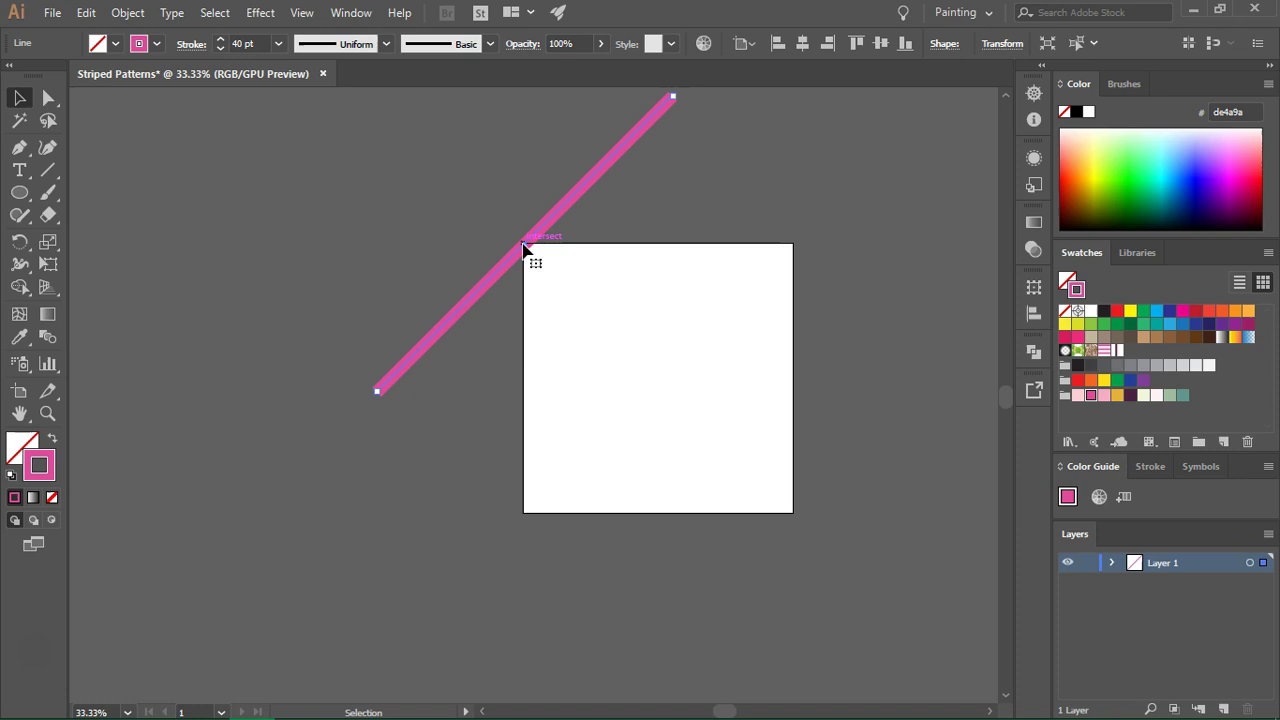
Copy the diagonal line with a Move of 12 in horizontal and 12 in vertical.
click(176, 86)
click(126, 14)
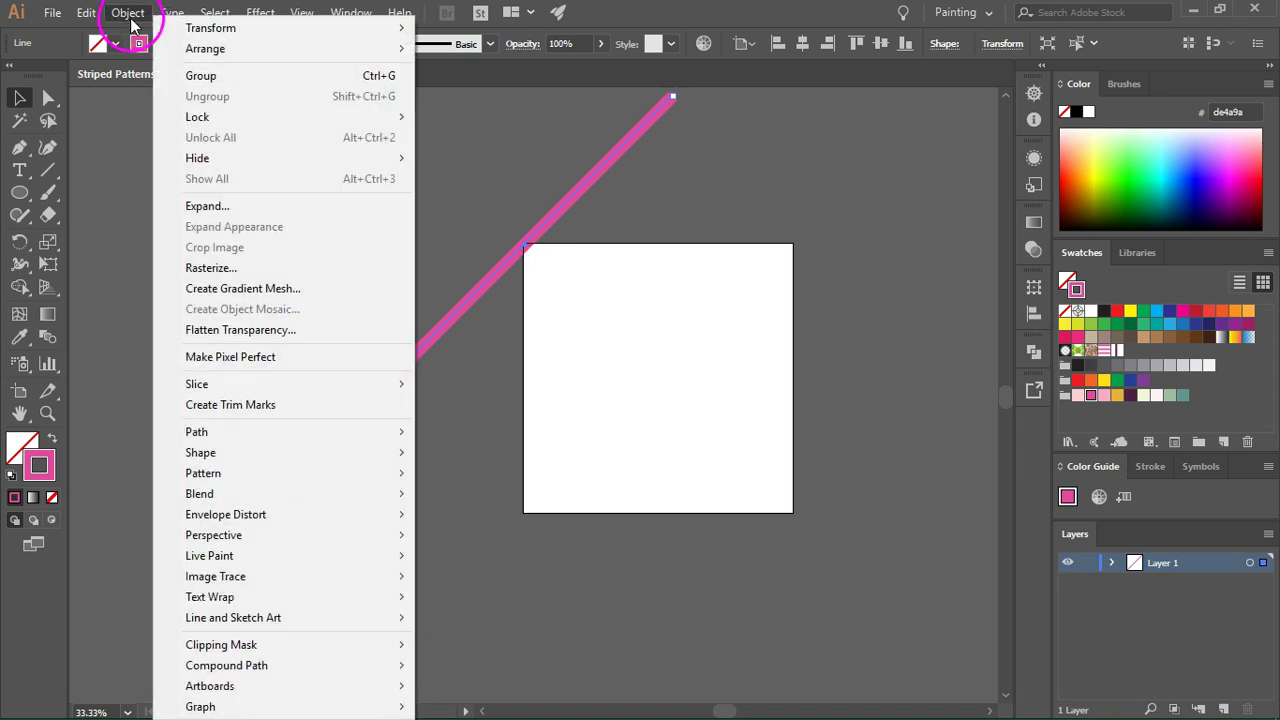
click(200, 28)
click(512, 56)
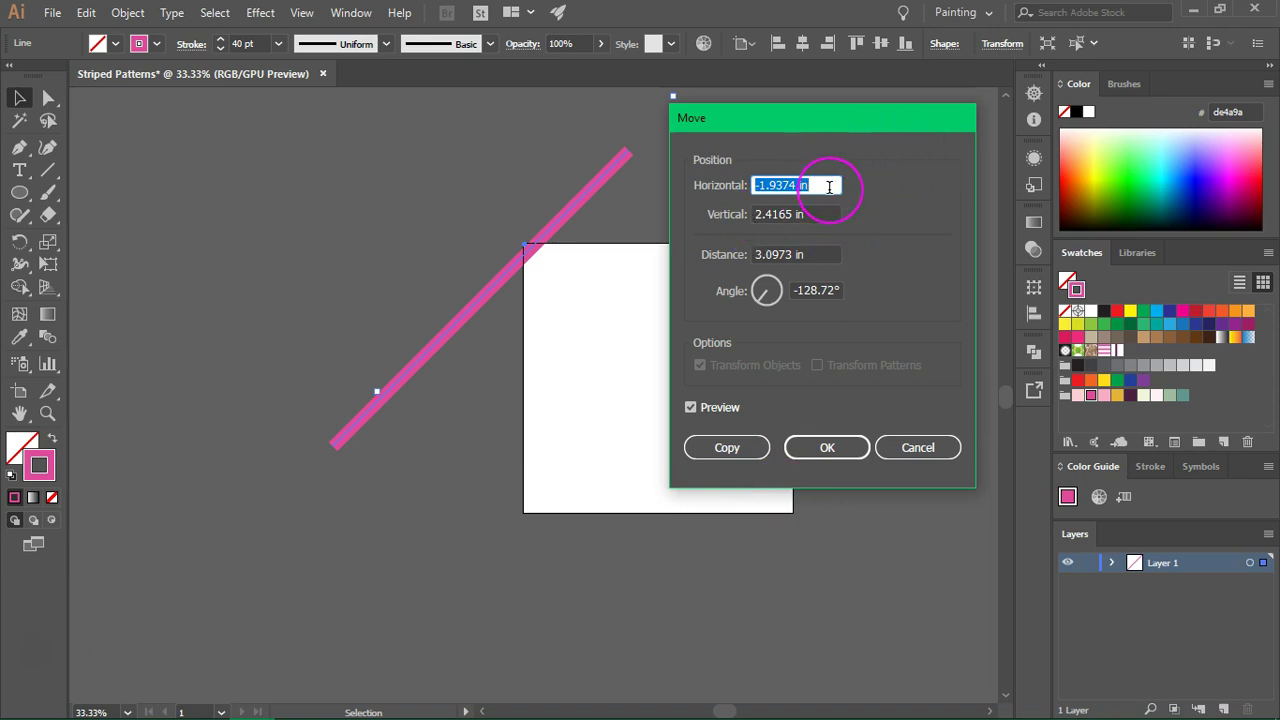
text(12)
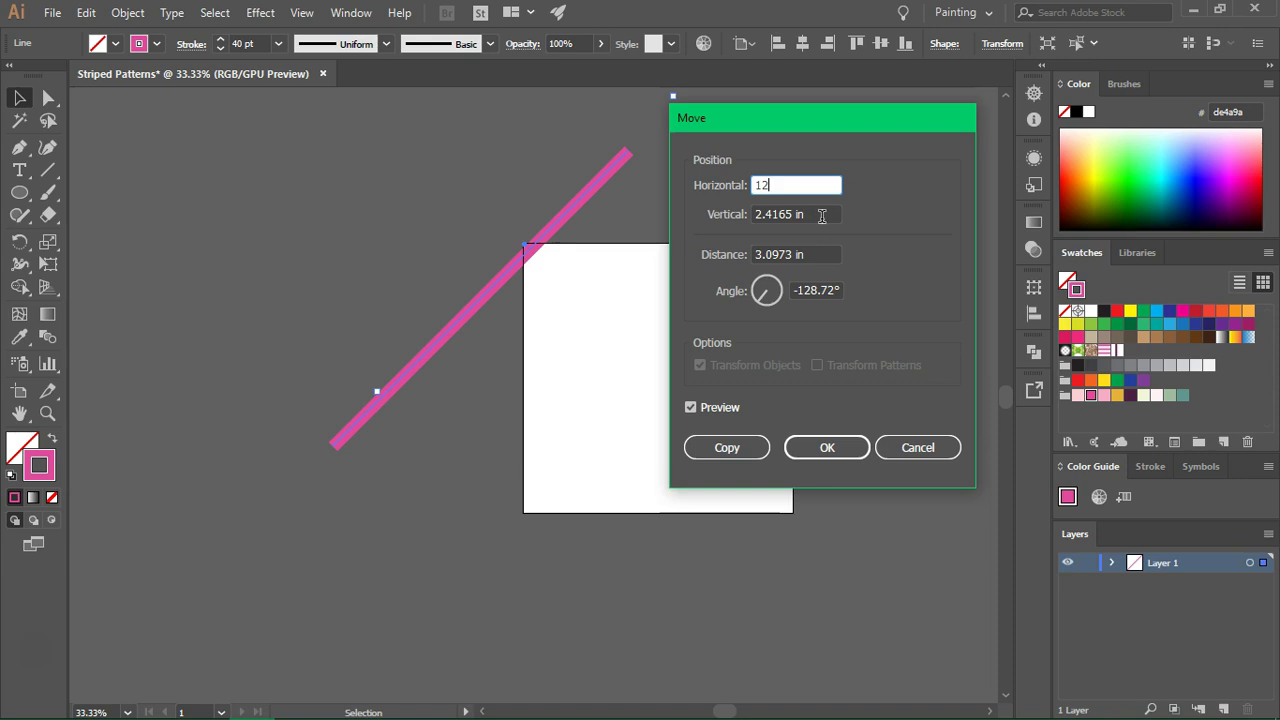
click(822, 216)
text(12)
click(803, 185)
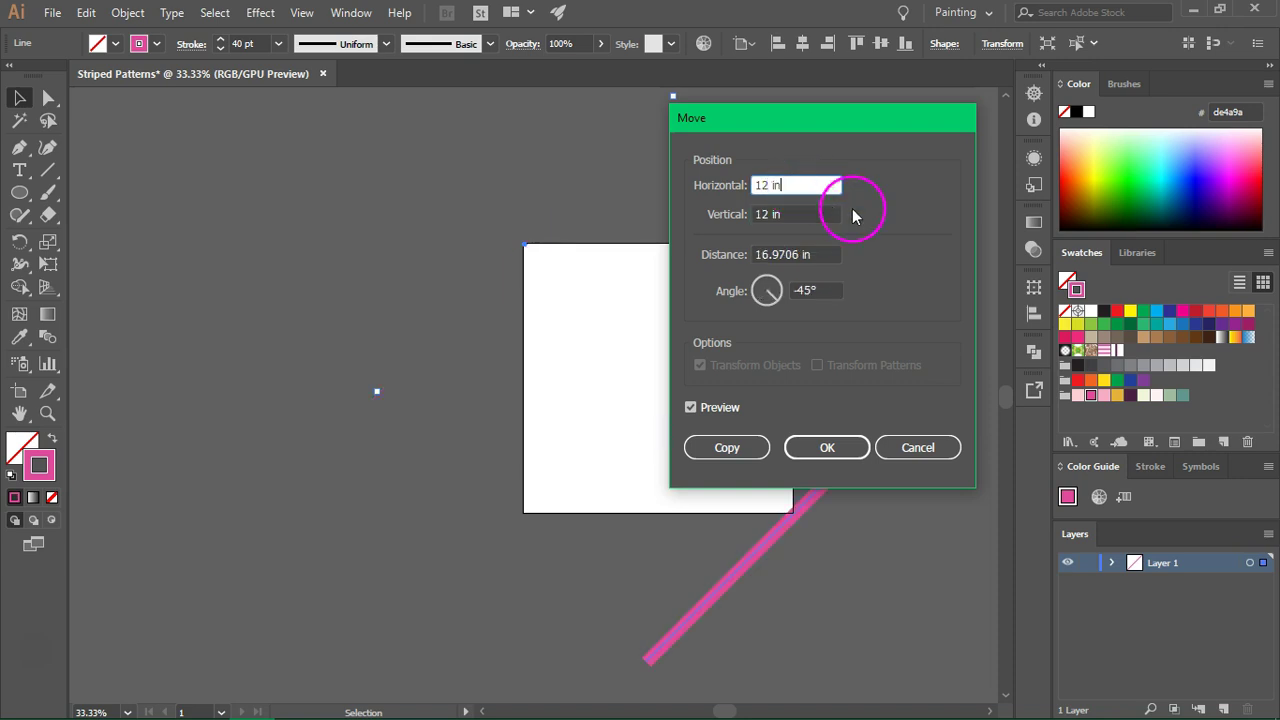
click(789, 184)
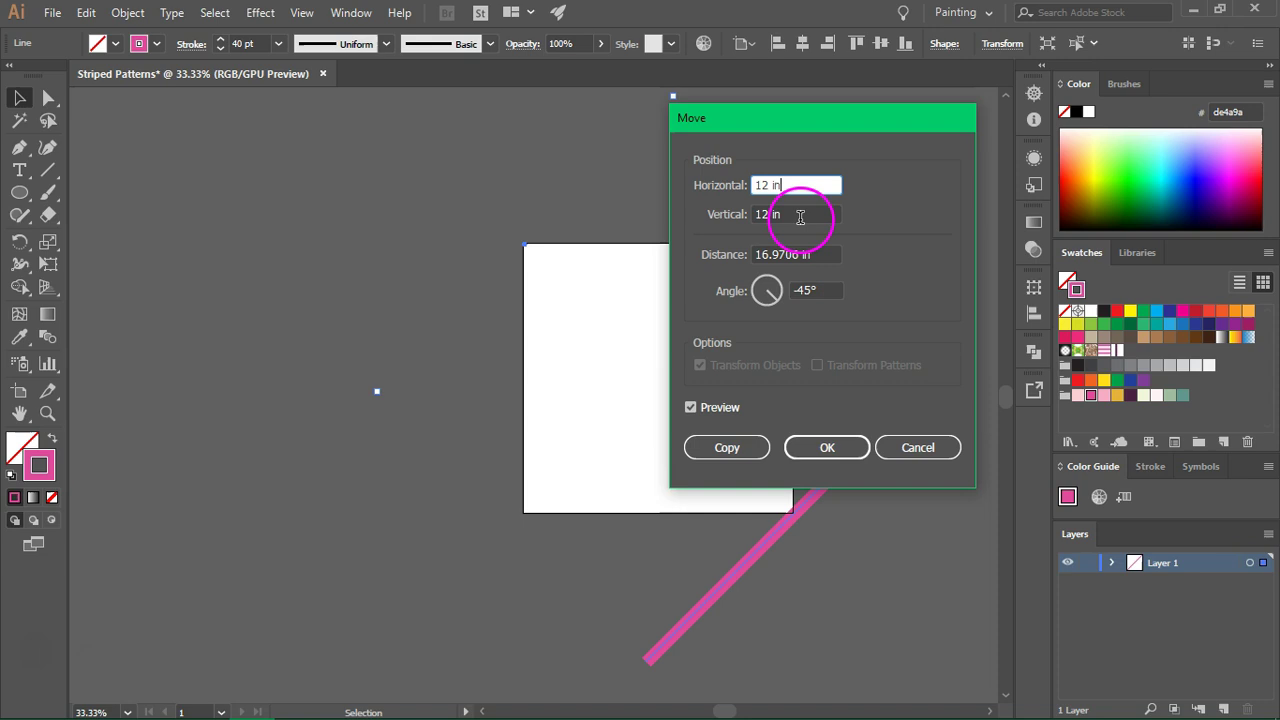
click(727, 449)
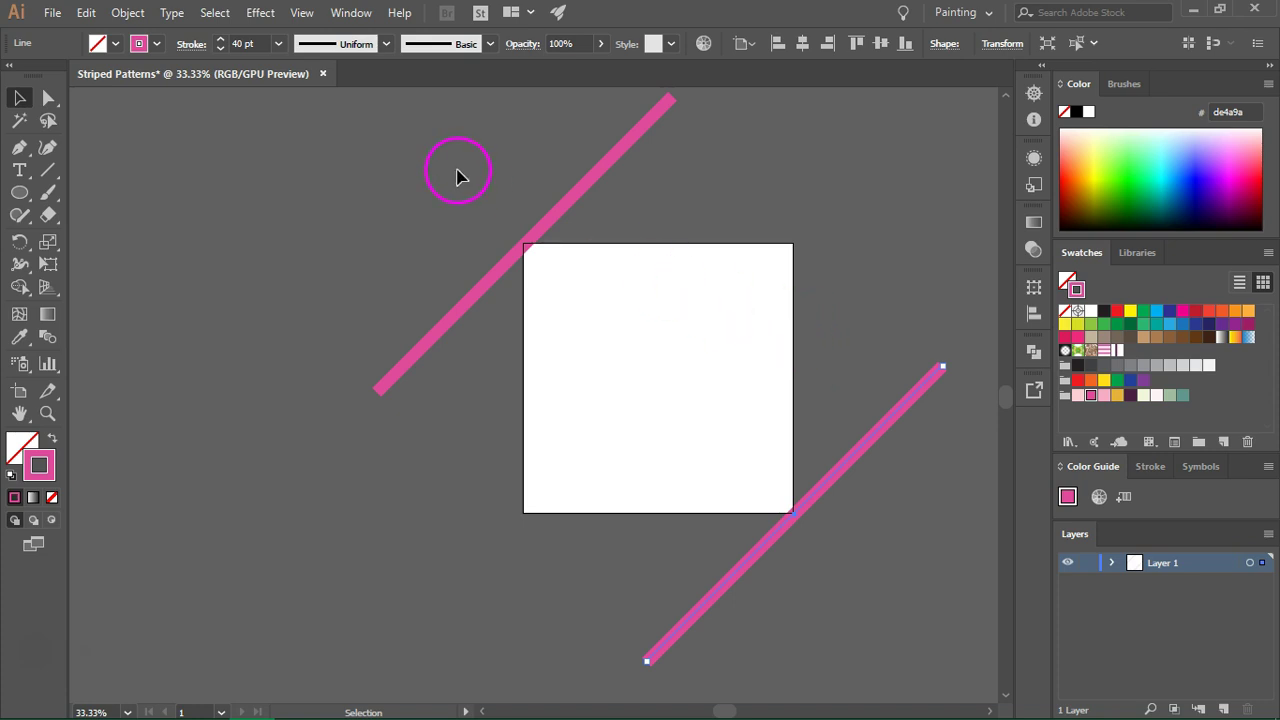
Blend the two diagonal pink lines together.
shift+click(437, 334)
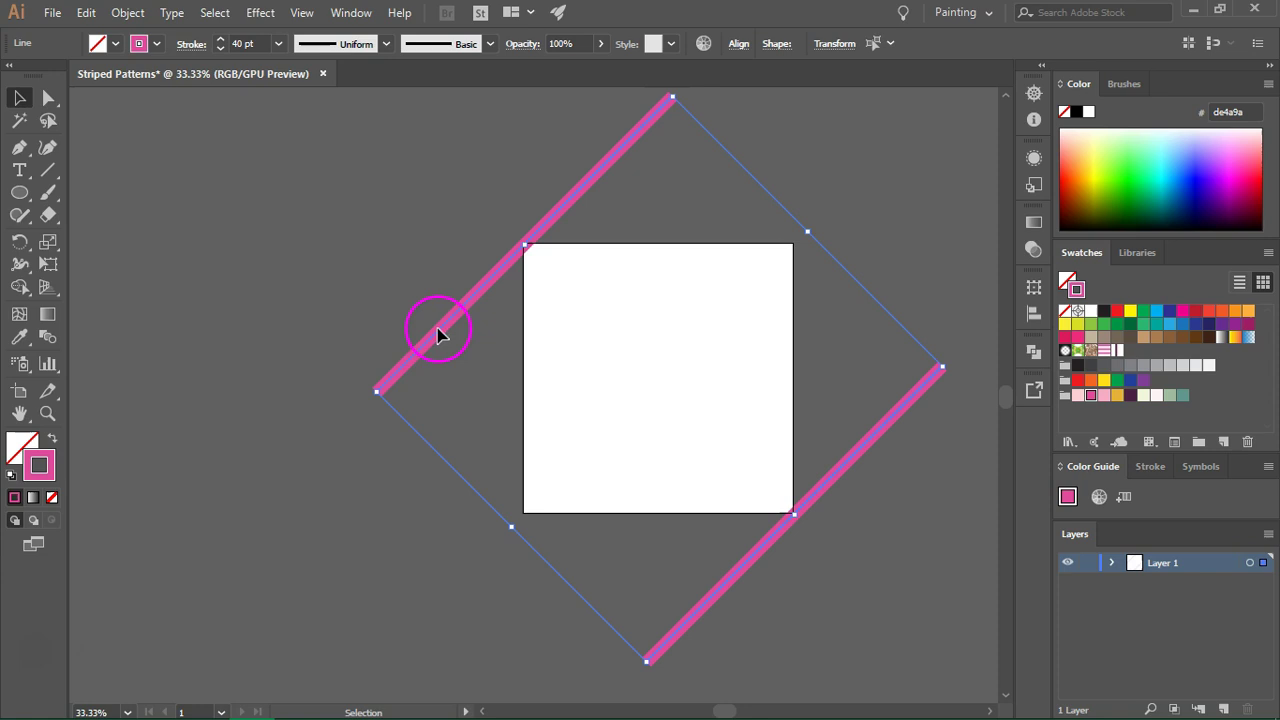
click(127, 12)
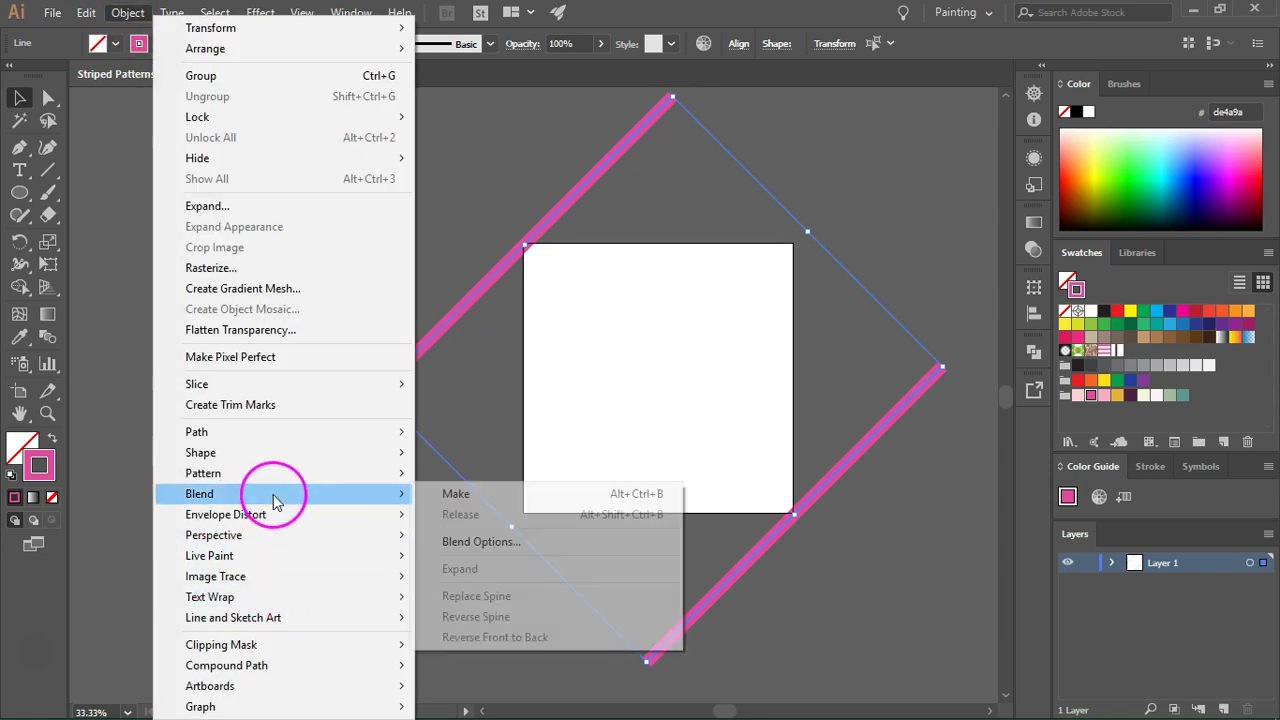
click(458, 494)
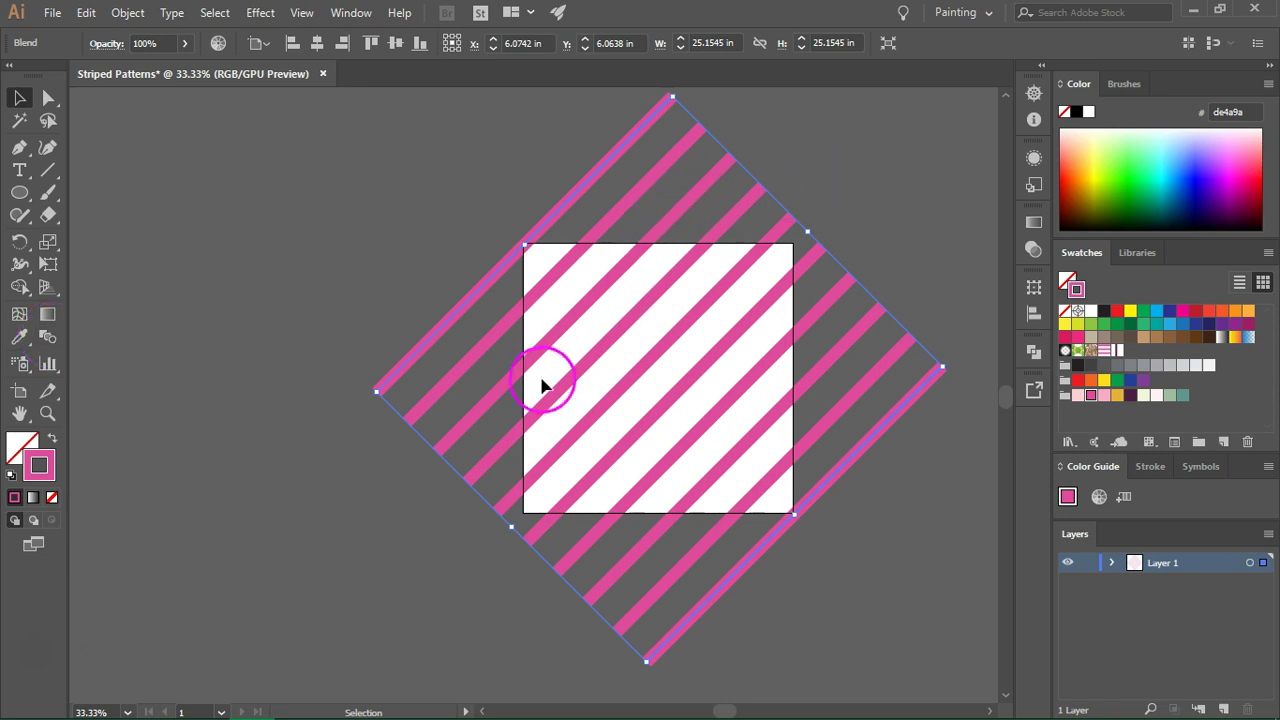
Set the blend spacing to 9 specified steps, previewing before applying.
double_click(48, 338)
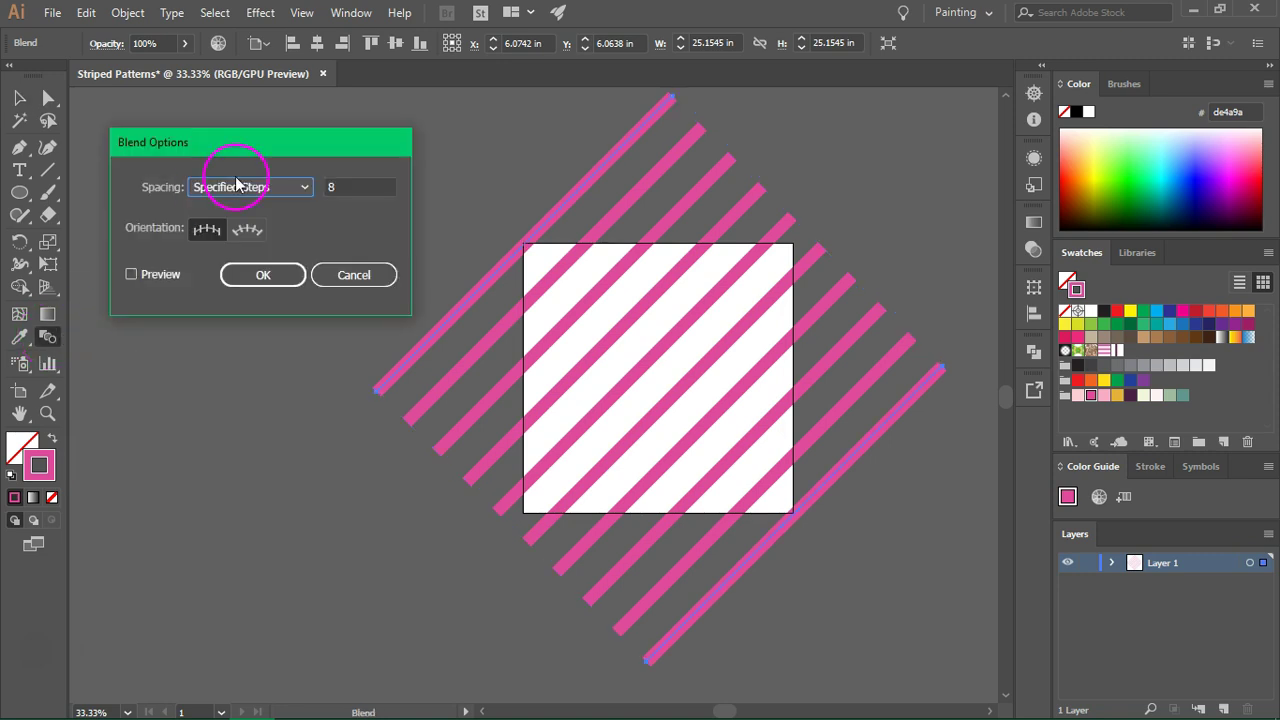
drag(239, 148, 222, 120)
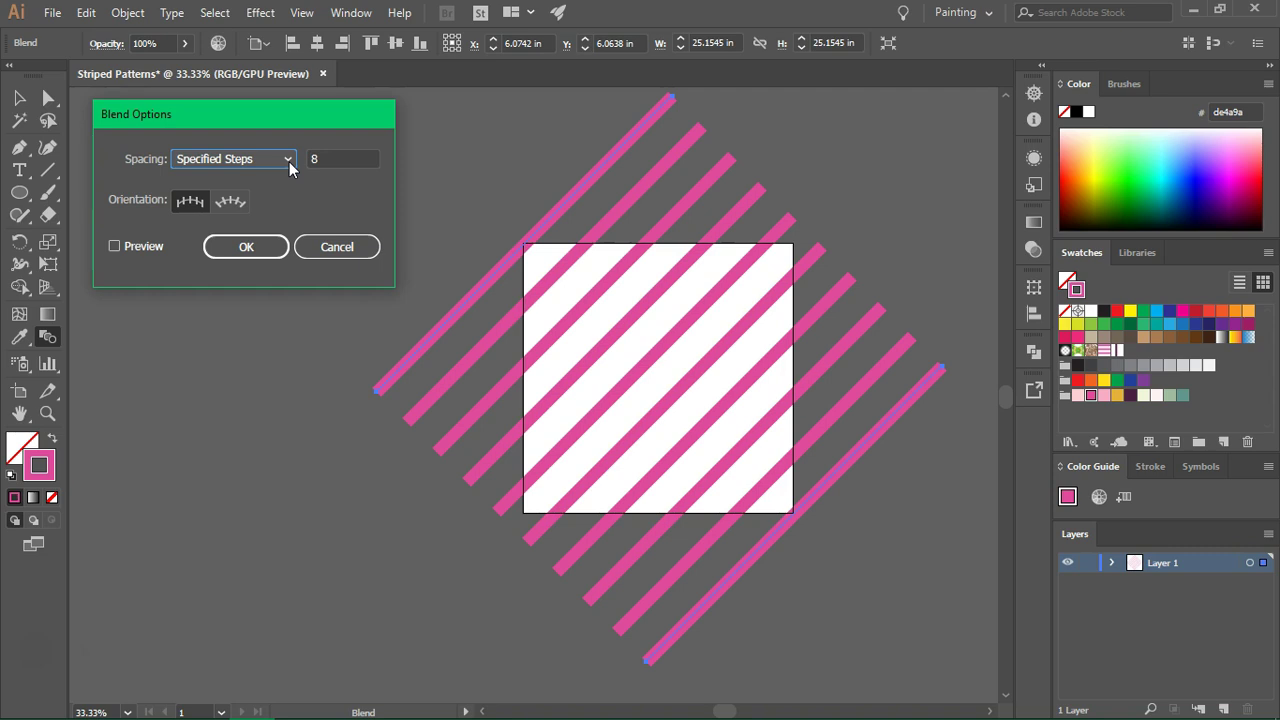
click(364, 152)
text(9)
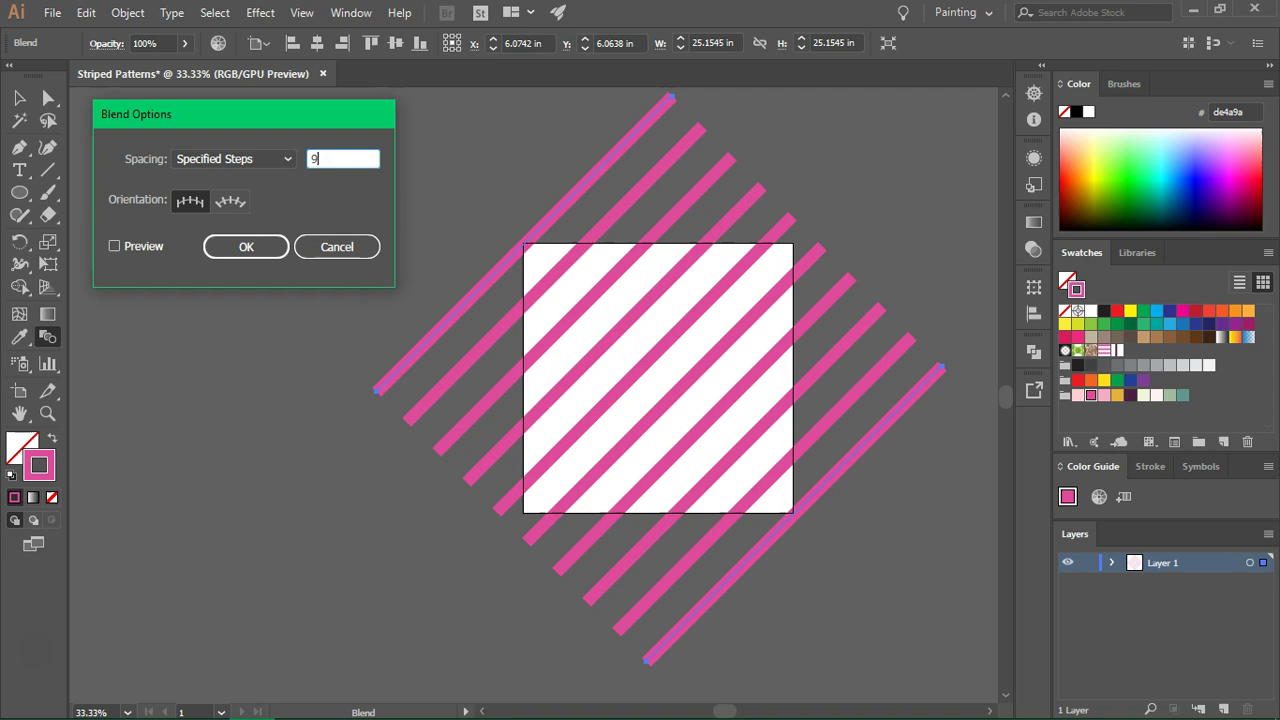
click(136, 248)
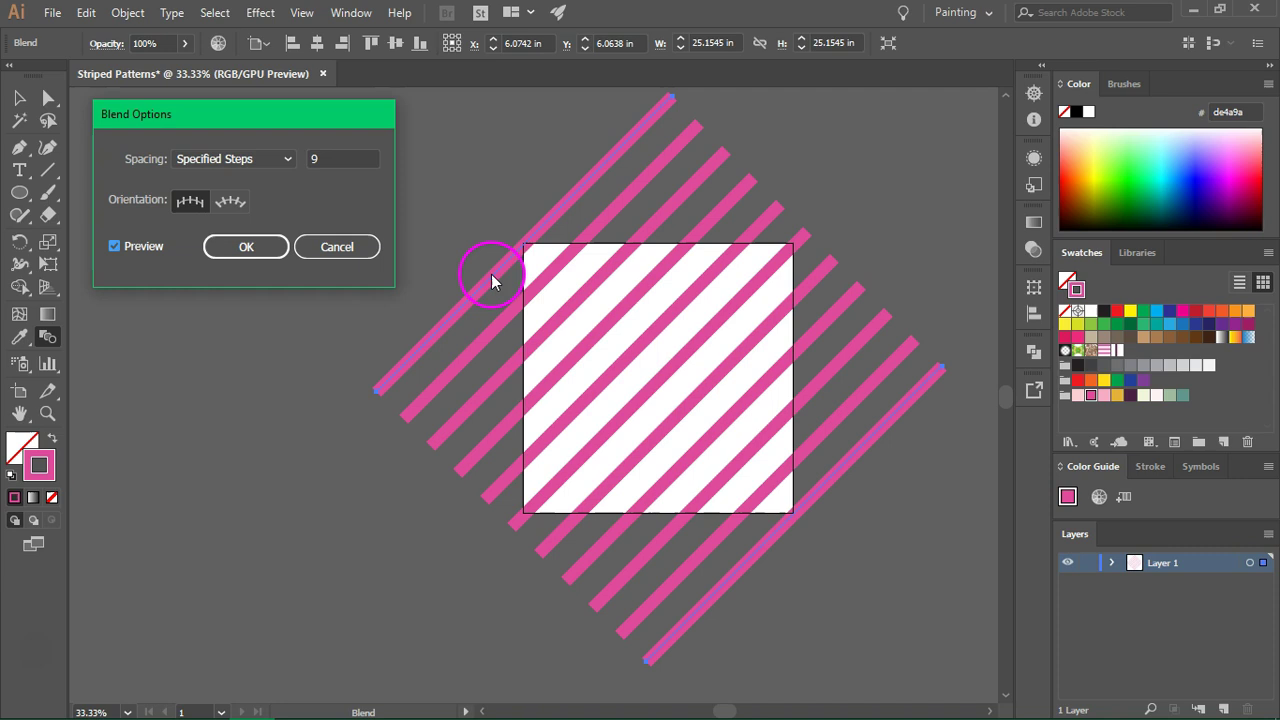
click(240, 247)
Expand the stripe blend, with Object, Fill and Stroke checked, into separate pink lines.
key(v)
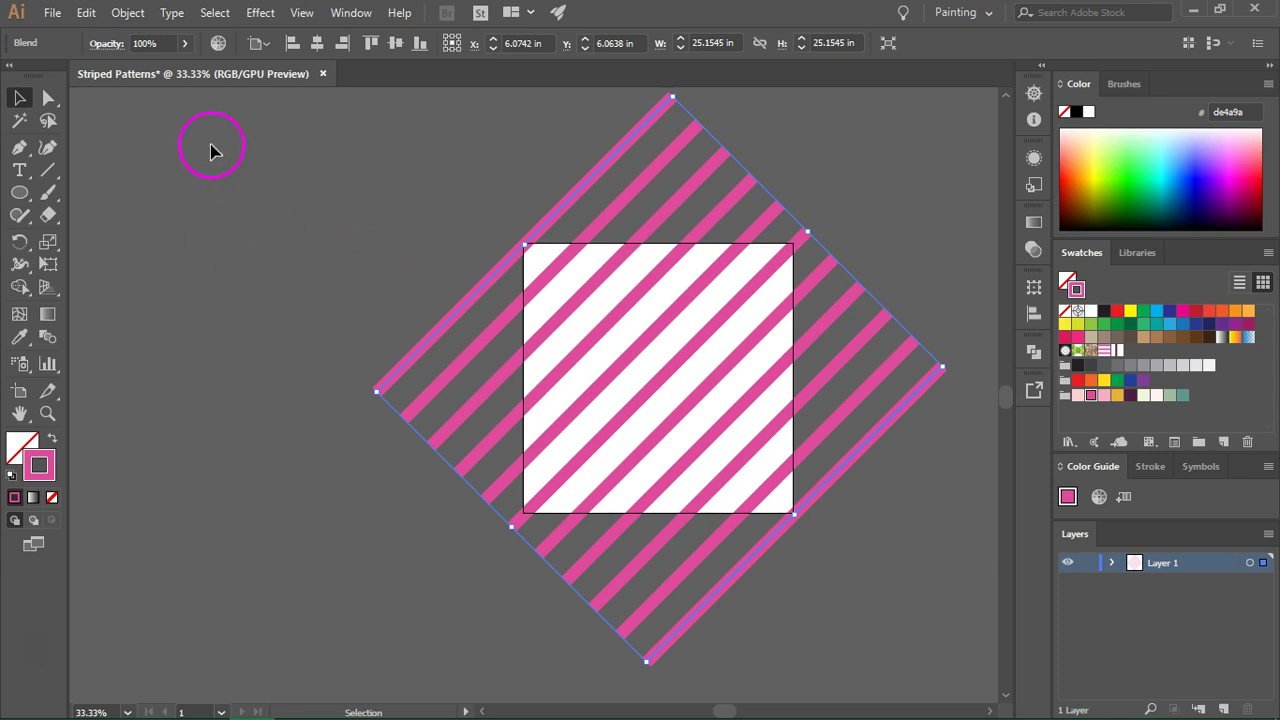
click(130, 13)
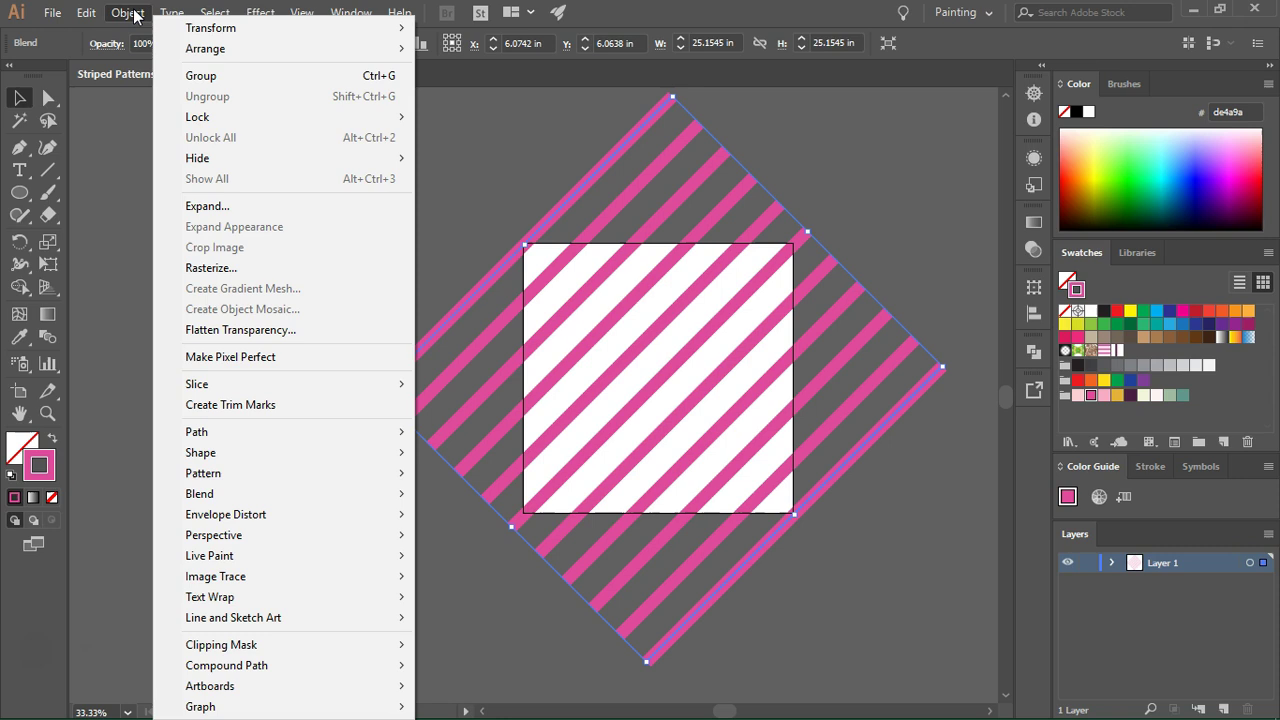
click(245, 208)
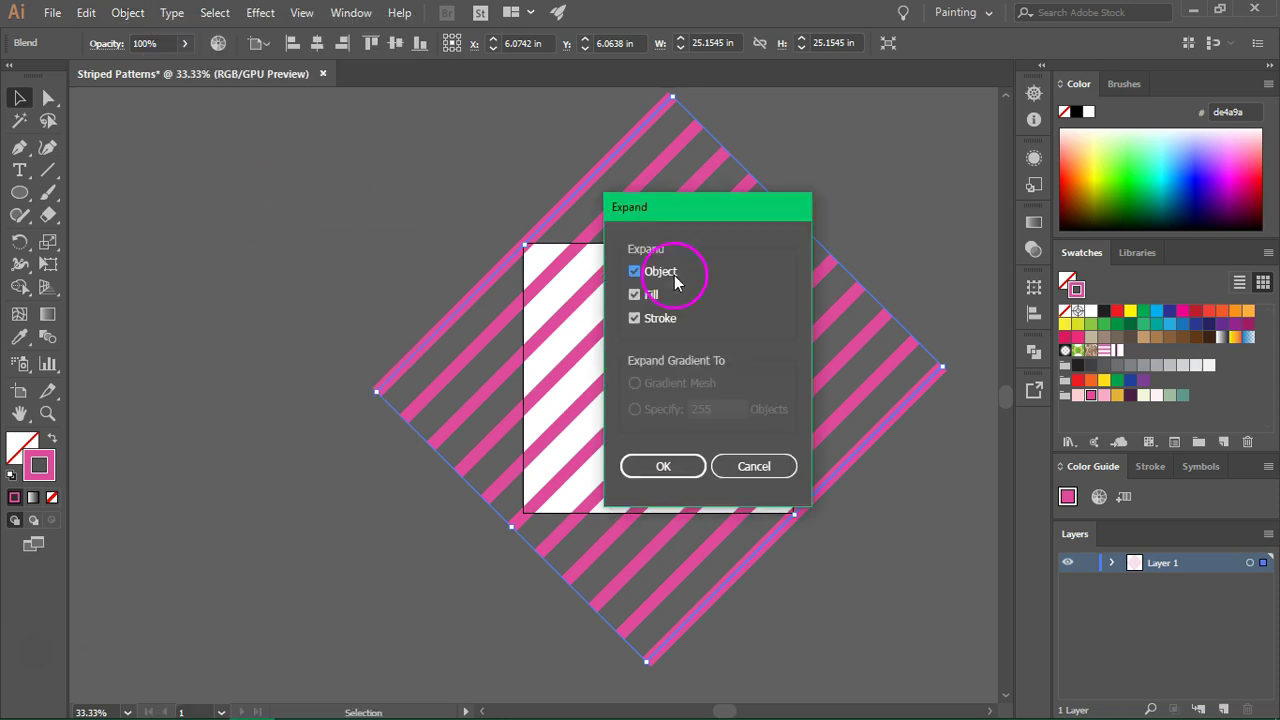
click(684, 476)
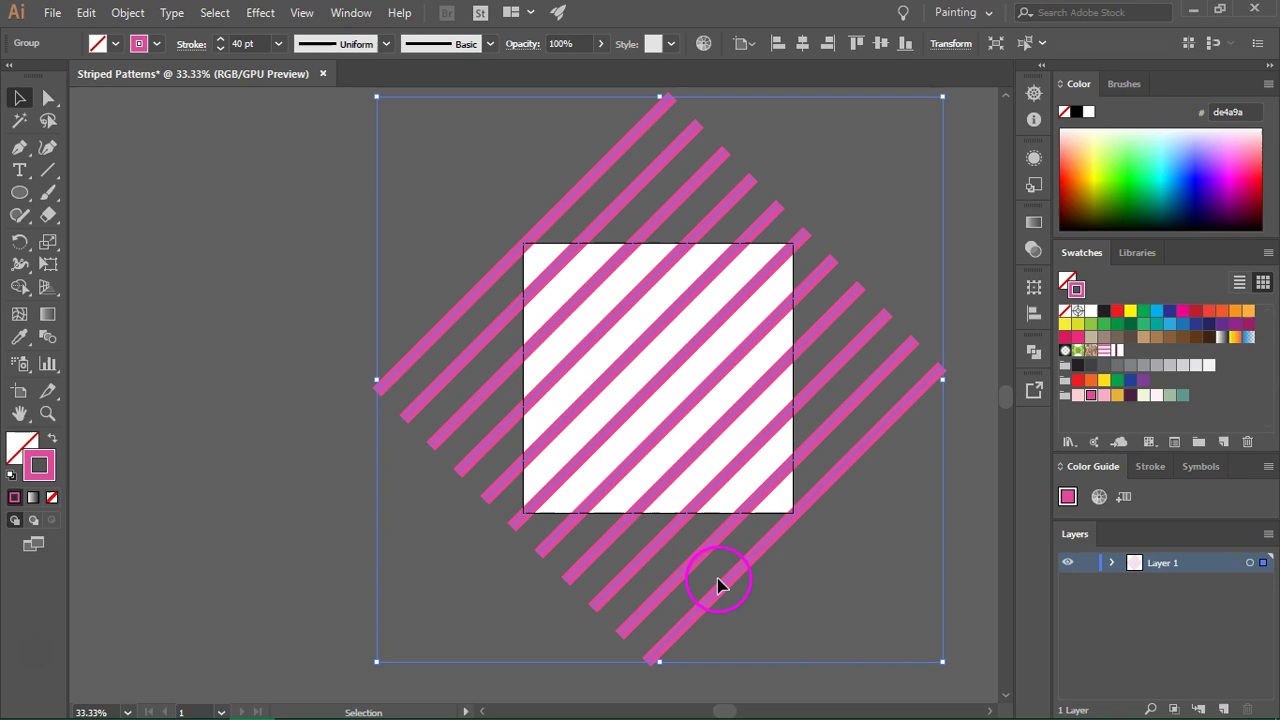
Expand the 11 stripe strokes into pink filled shapes without stroke, then deselect everything.
click(138, 13)
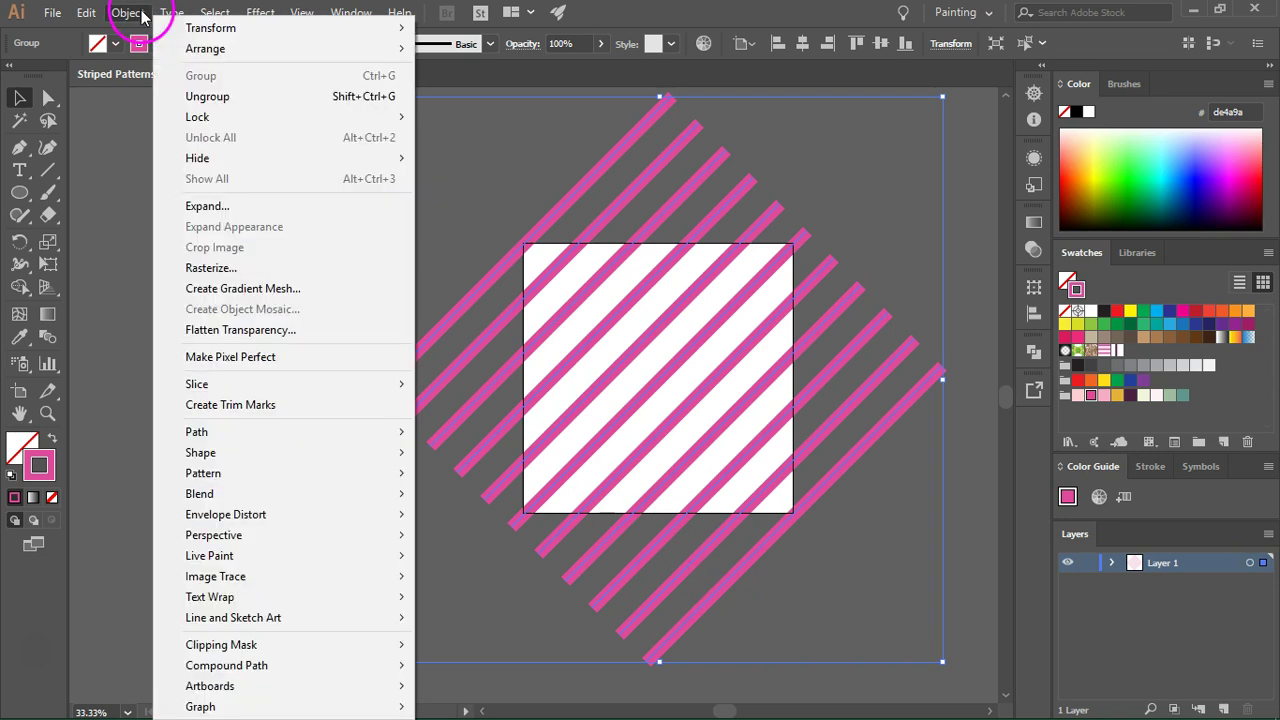
click(138, 14)
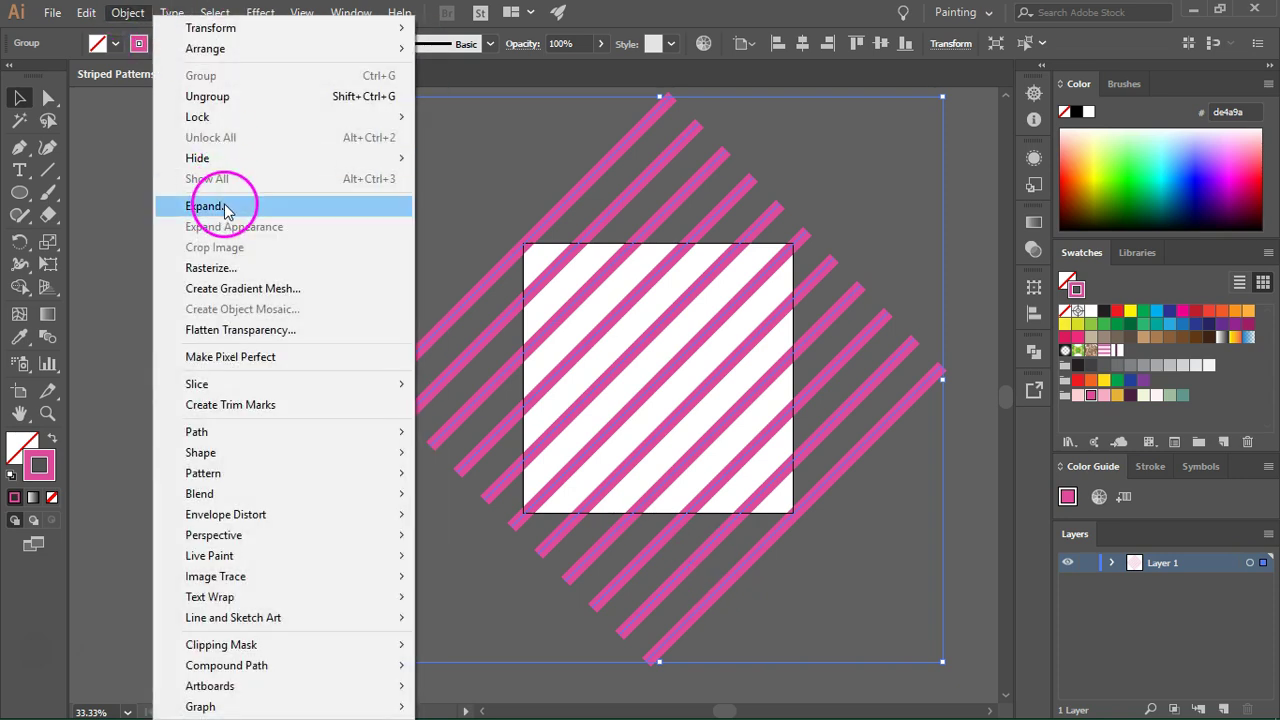
click(210, 206)
click(657, 466)
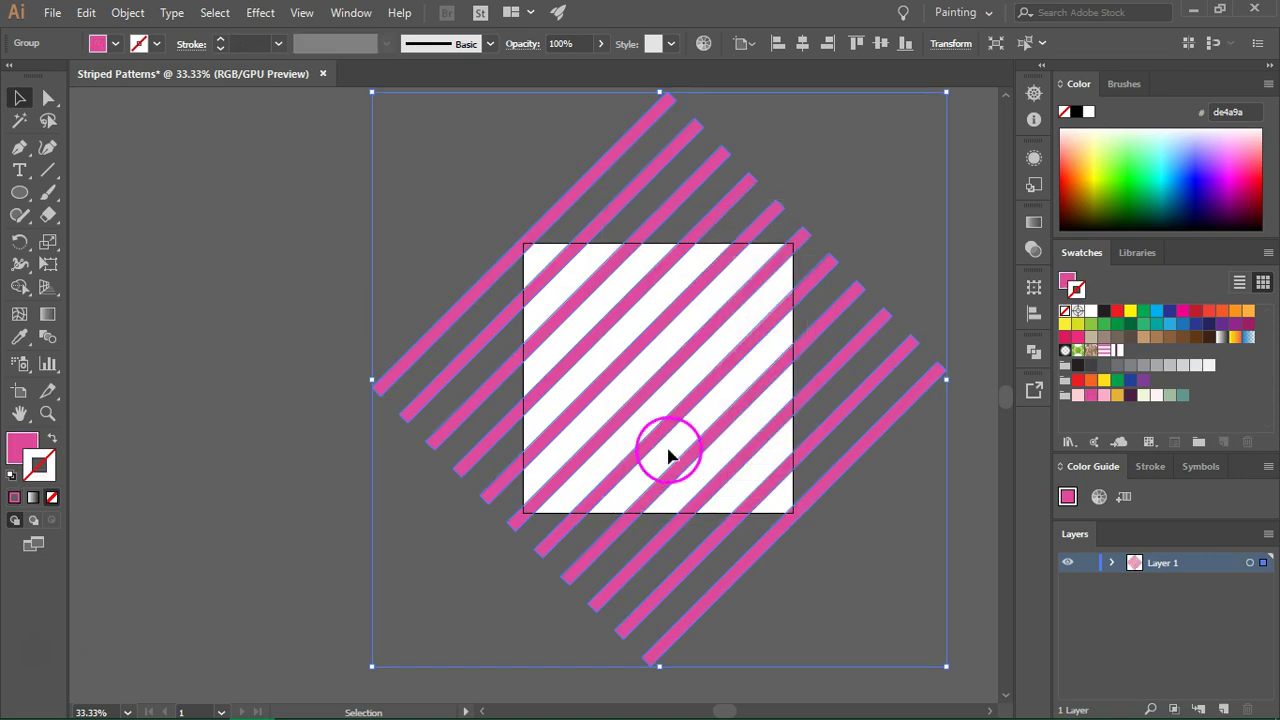
click(46, 460)
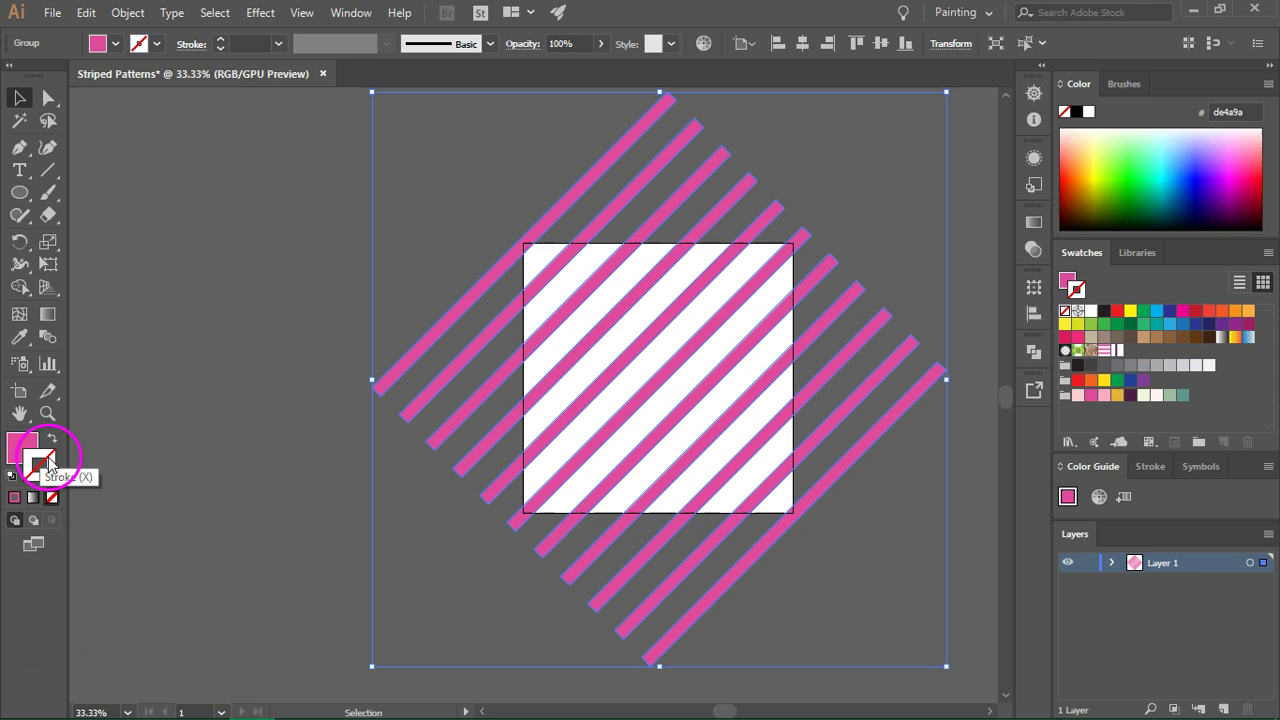
click(252, 238)
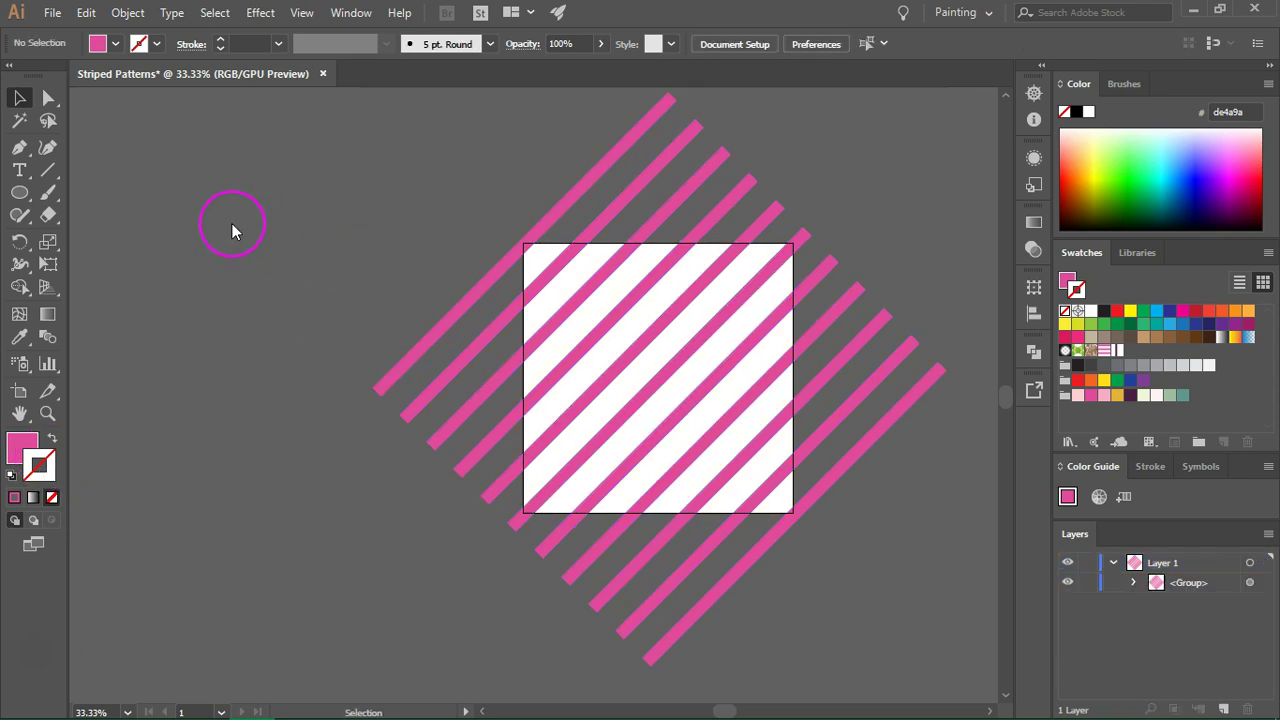
Draw a 12 in by 12 in square centred over the stripes.
click(240, 222)
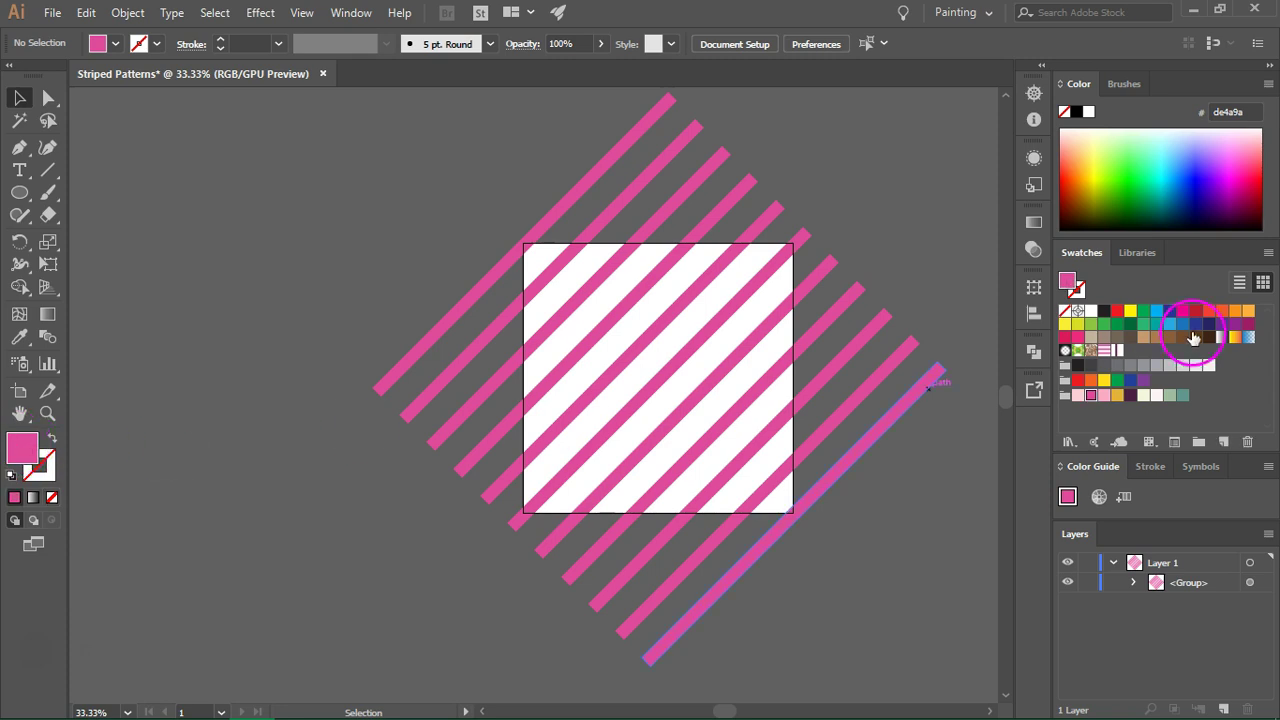
drag(19, 192, 70, 197)
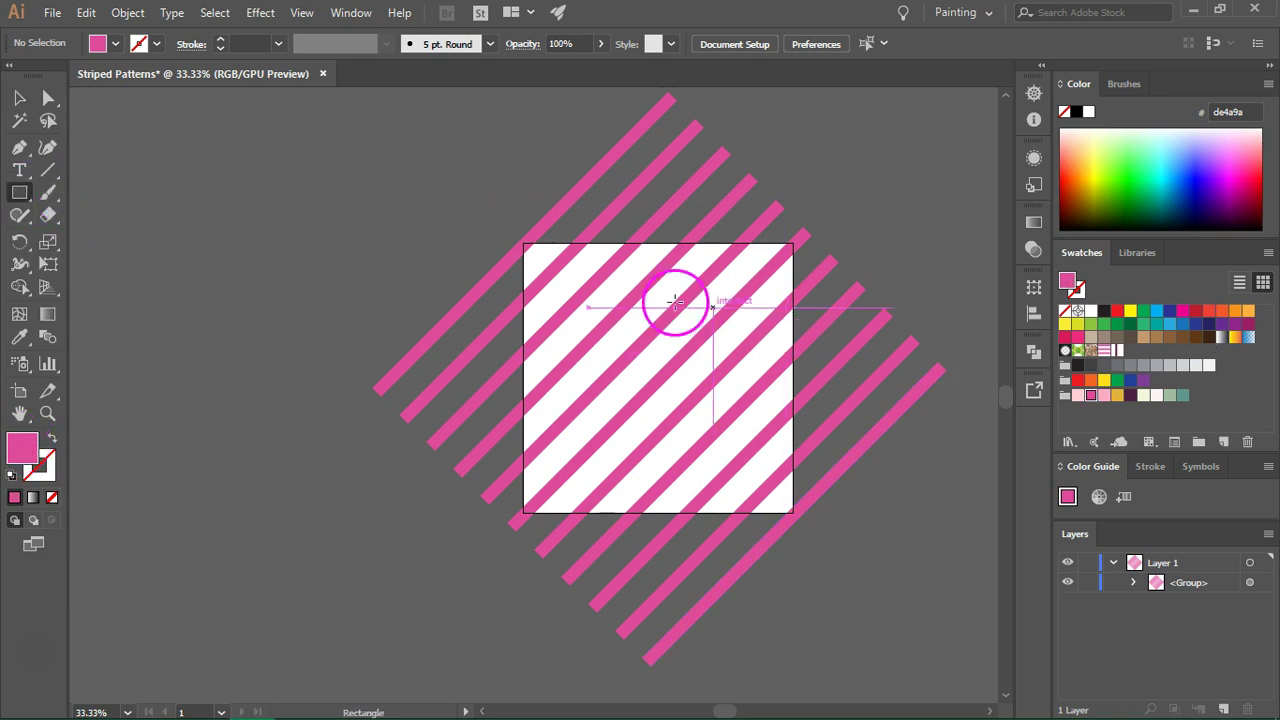
click(622, 291)
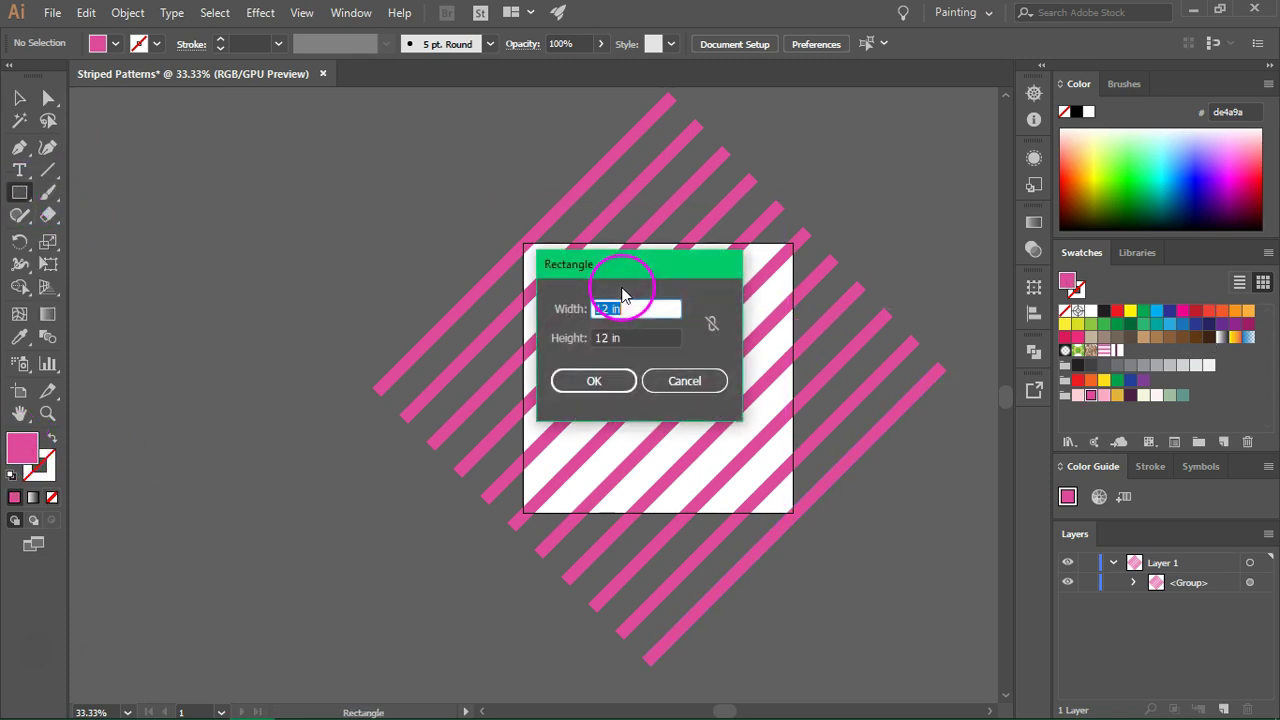
click(590, 381)
click(805, 45)
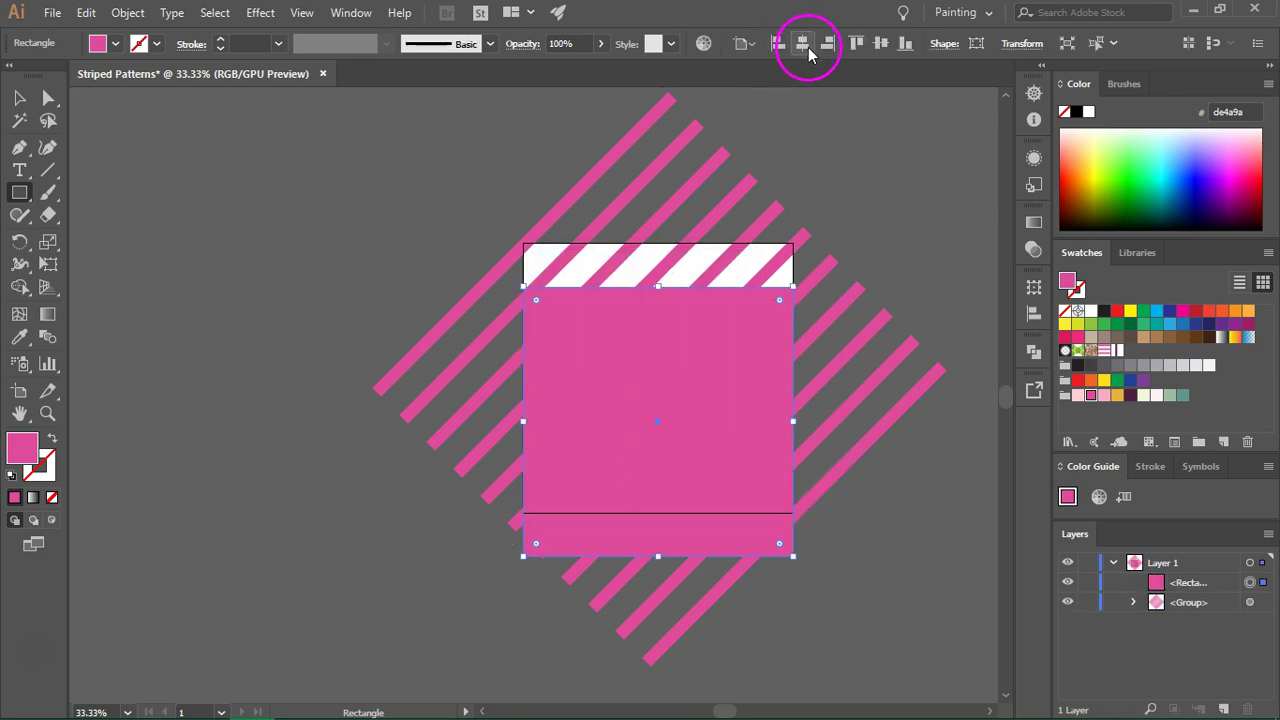
click(882, 46)
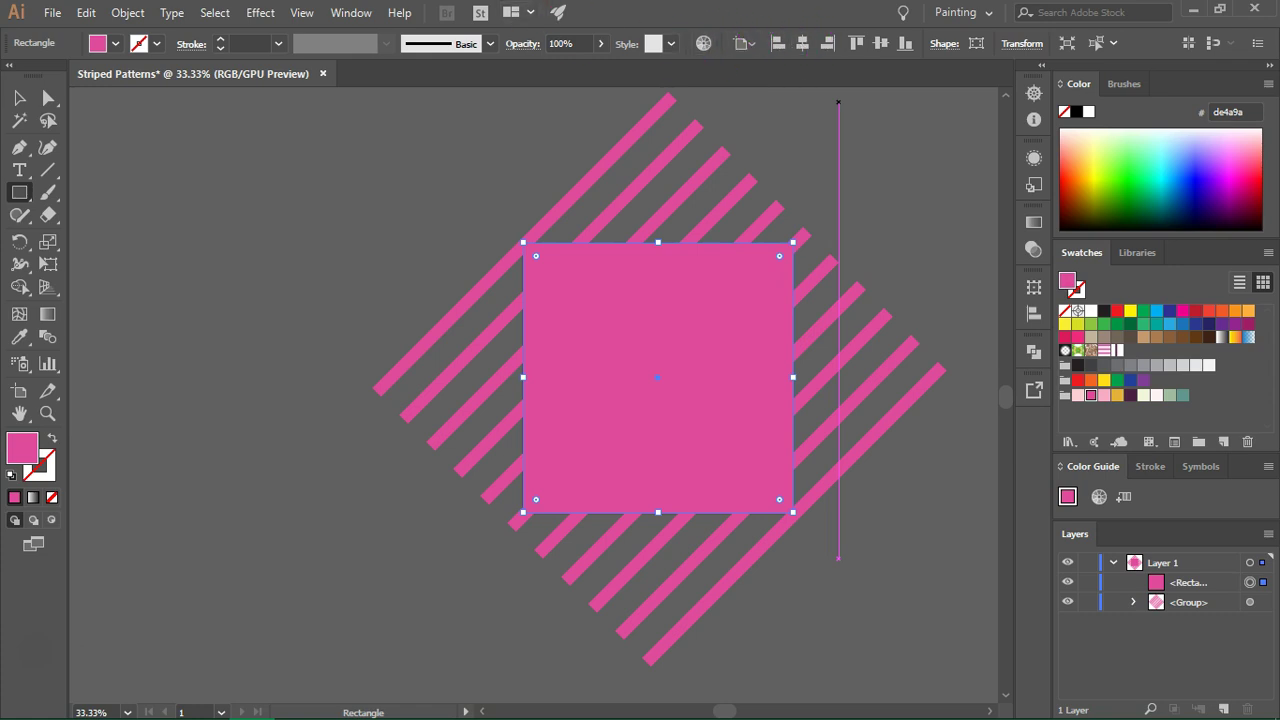
Select the square and stripes and crop them with Pathfinder Crop.
click(351, 13)
click(355, 14)
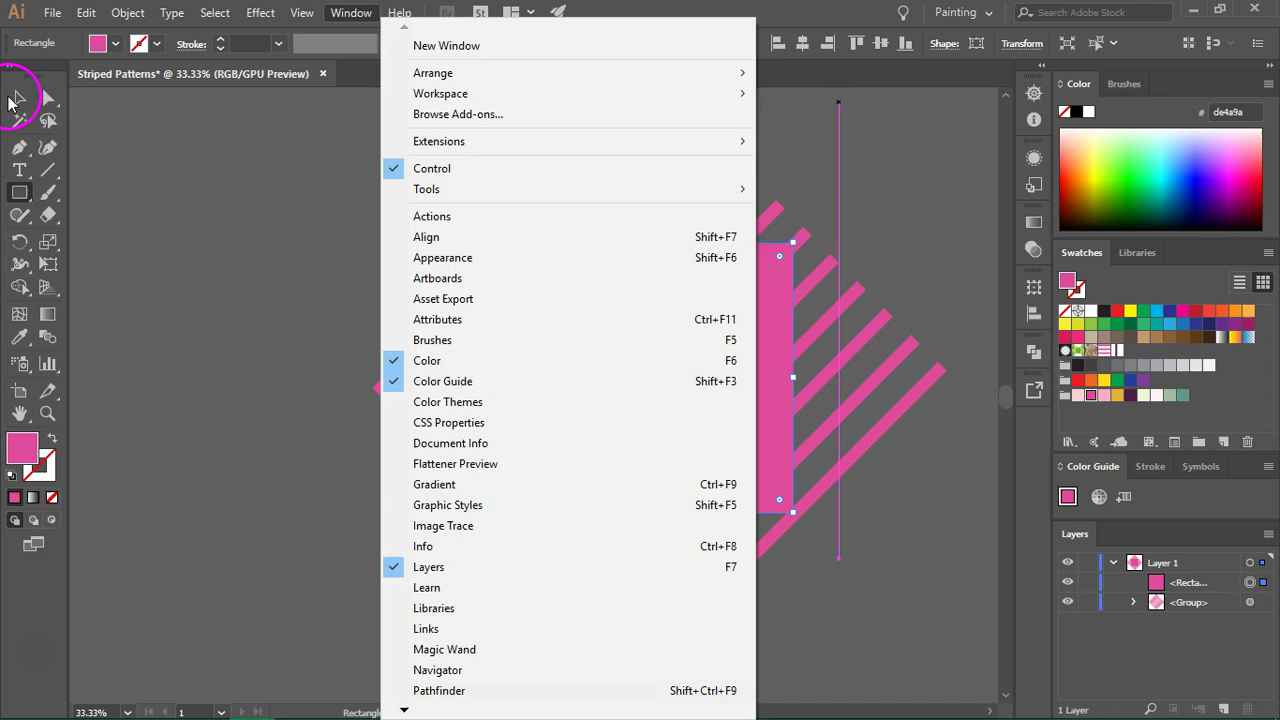
click(17, 98)
key(ctrl+a)
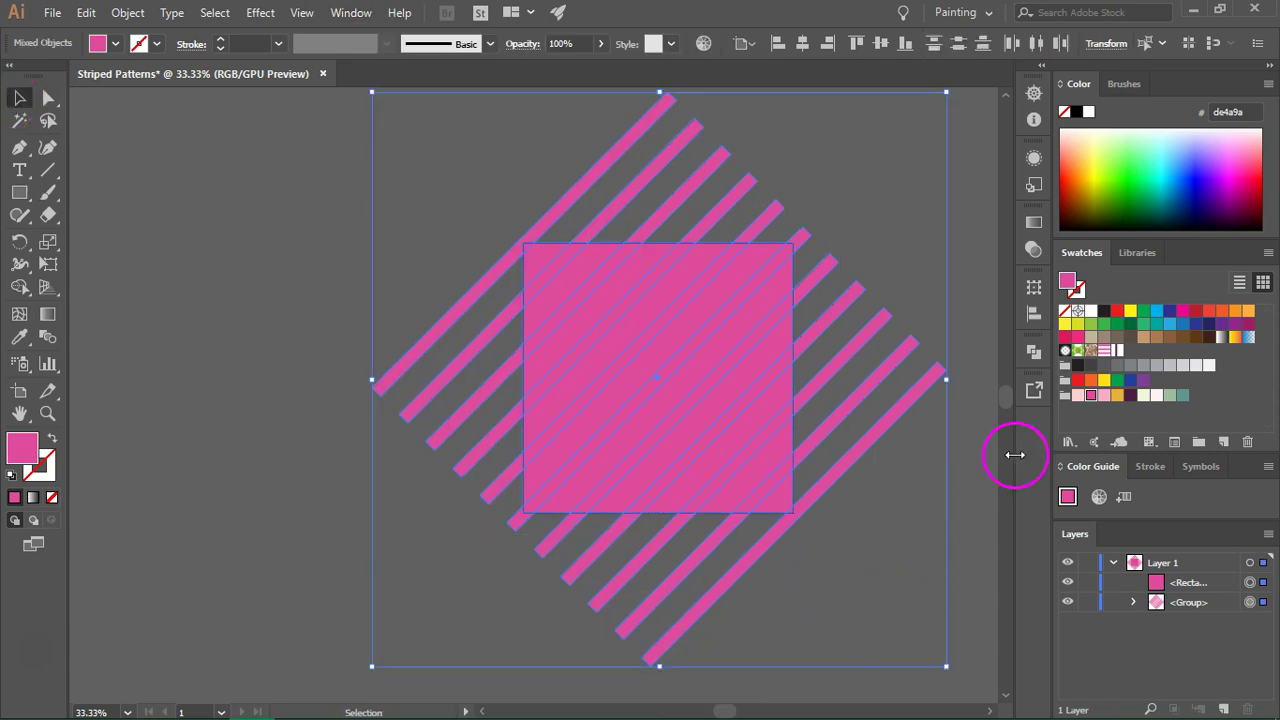
click(355, 13)
click(358, 13)
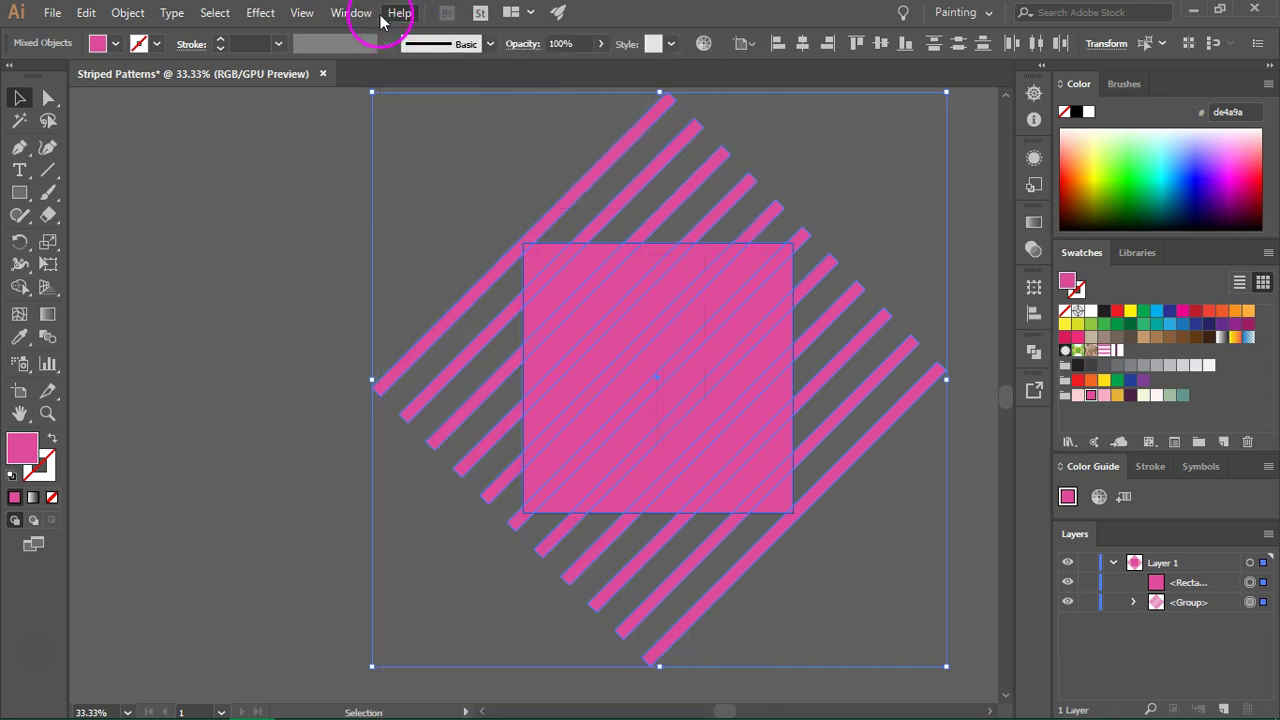
click(487, 690)
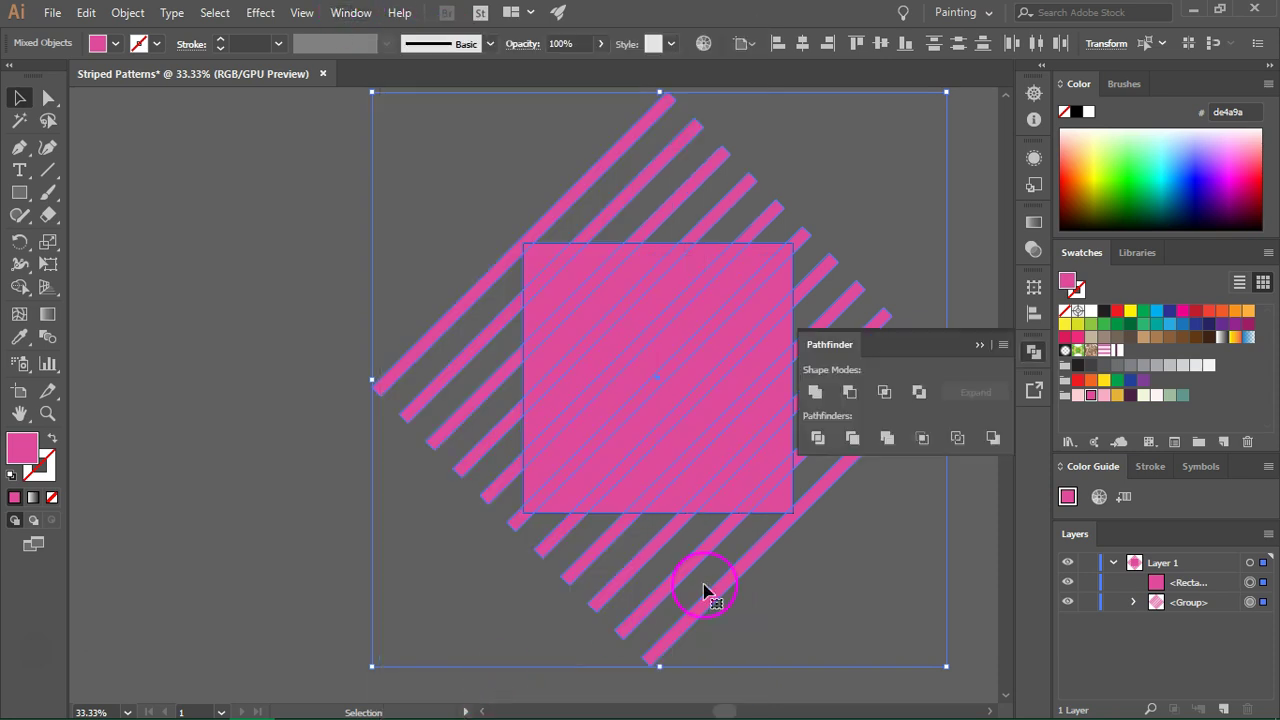
click(922, 440)
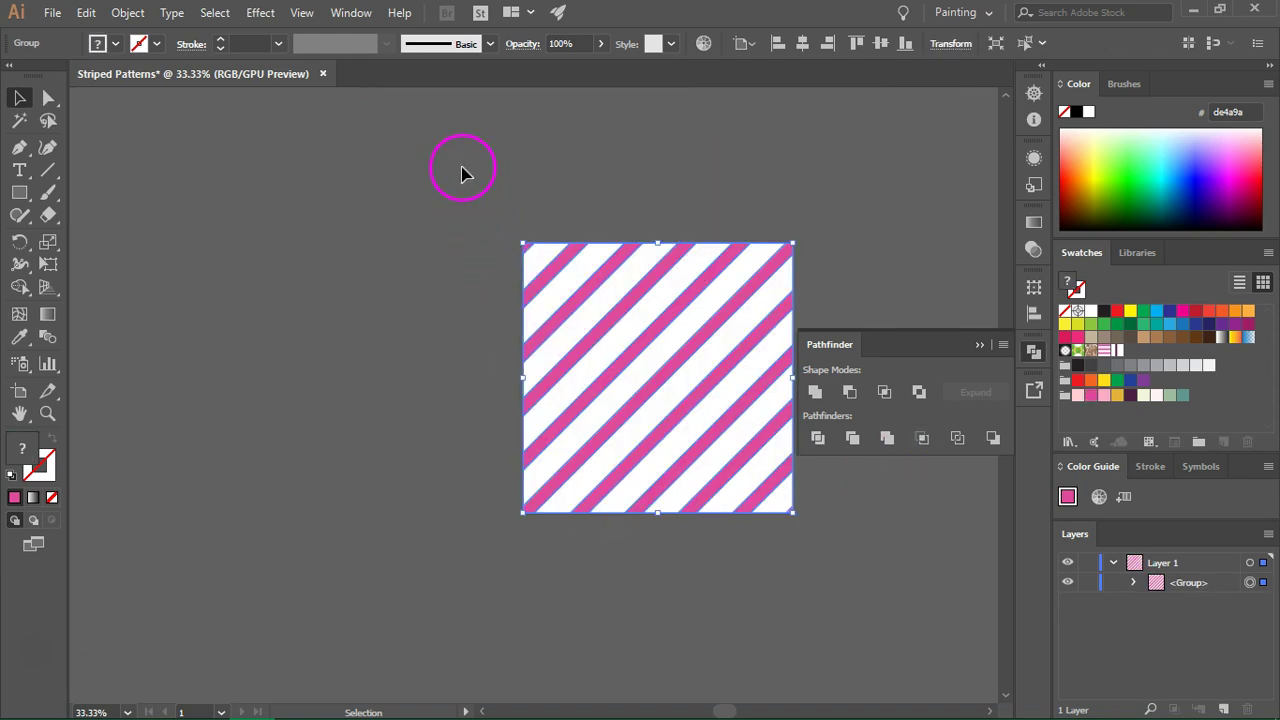
Re-centre the cropped stripe group on the white square and deselect it.
click(1034, 354)
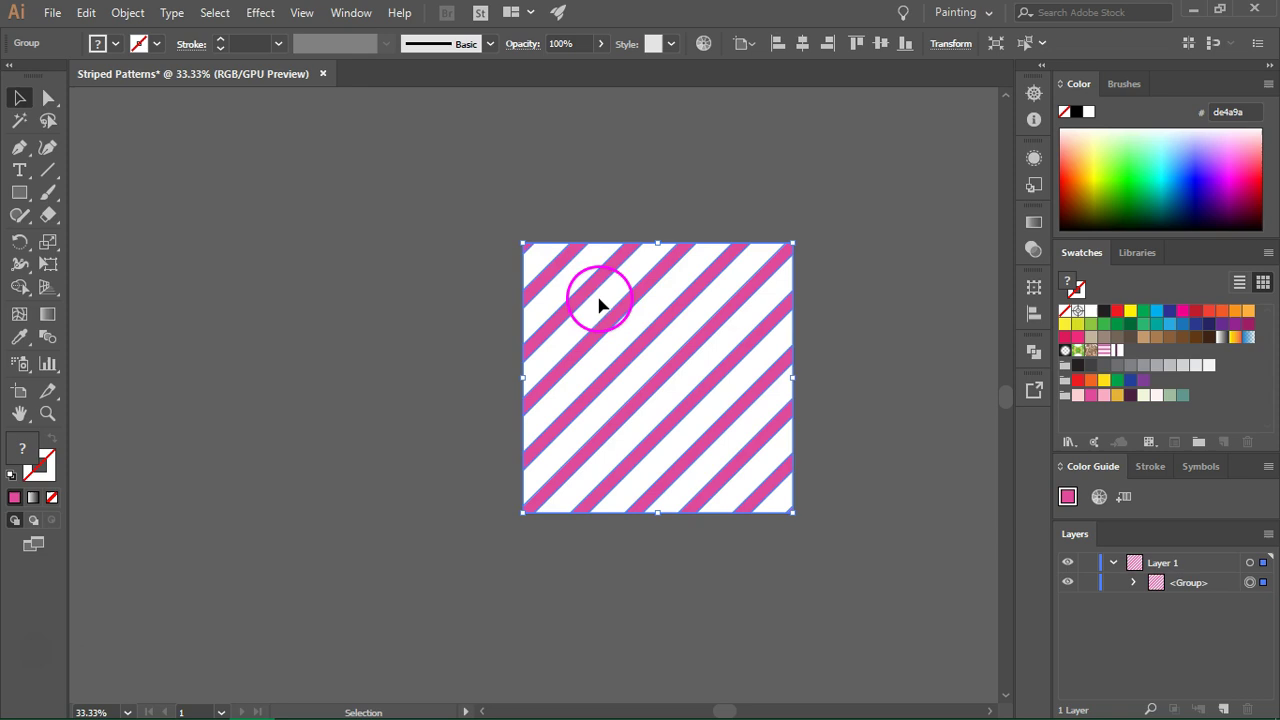
drag(590, 295, 487, 313)
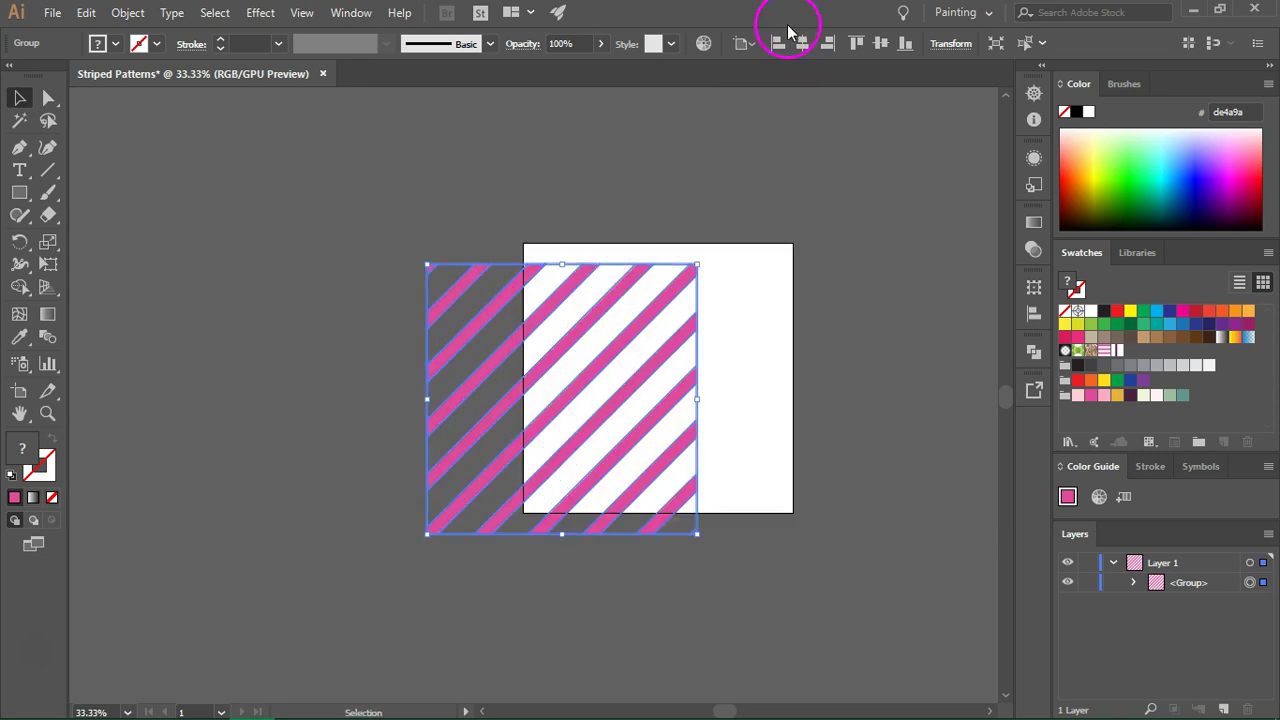
click(802, 43)
click(880, 43)
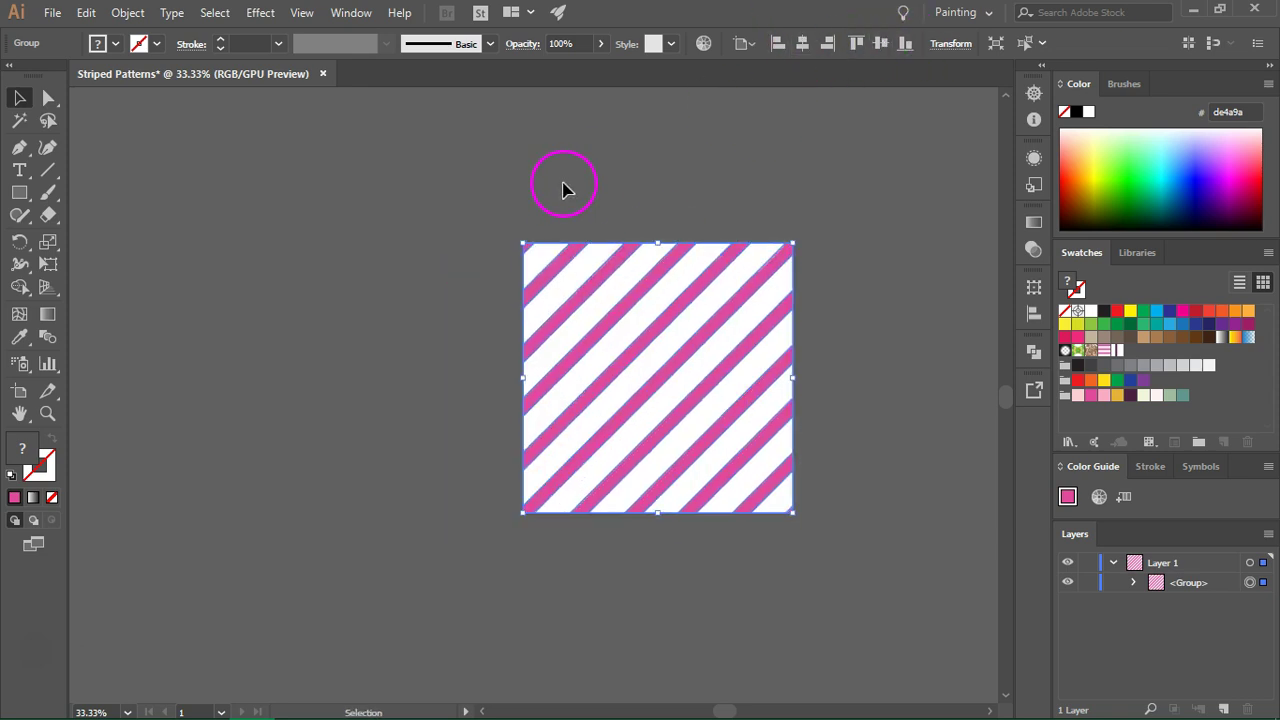
click(563, 190)
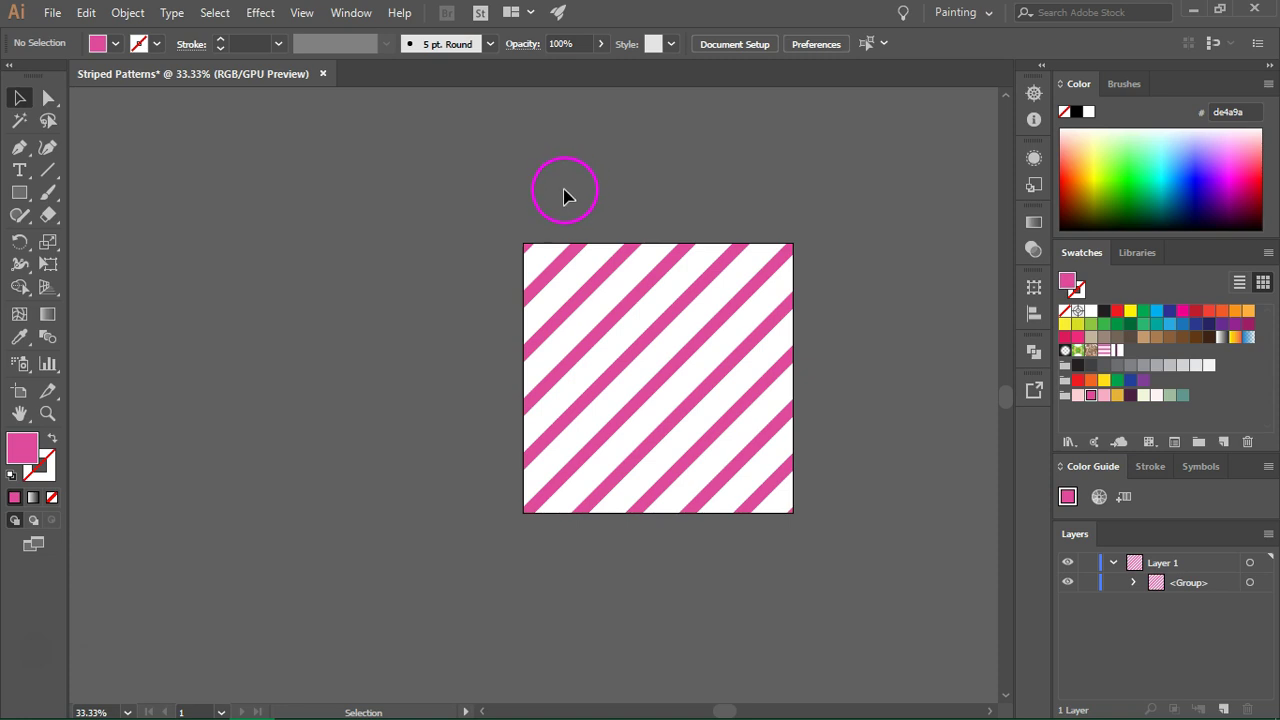
Add a centred pale pink 12 in by 12 in square behind the stripes.
key(m)
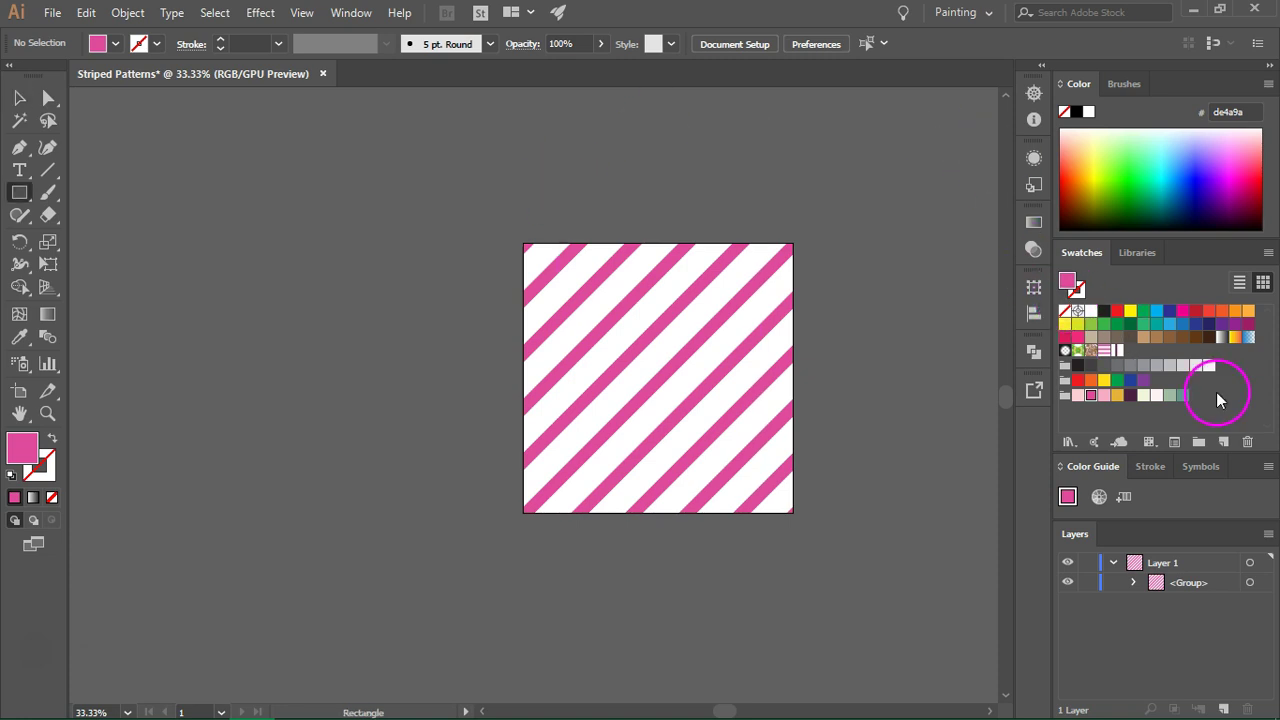
click(1157, 396)
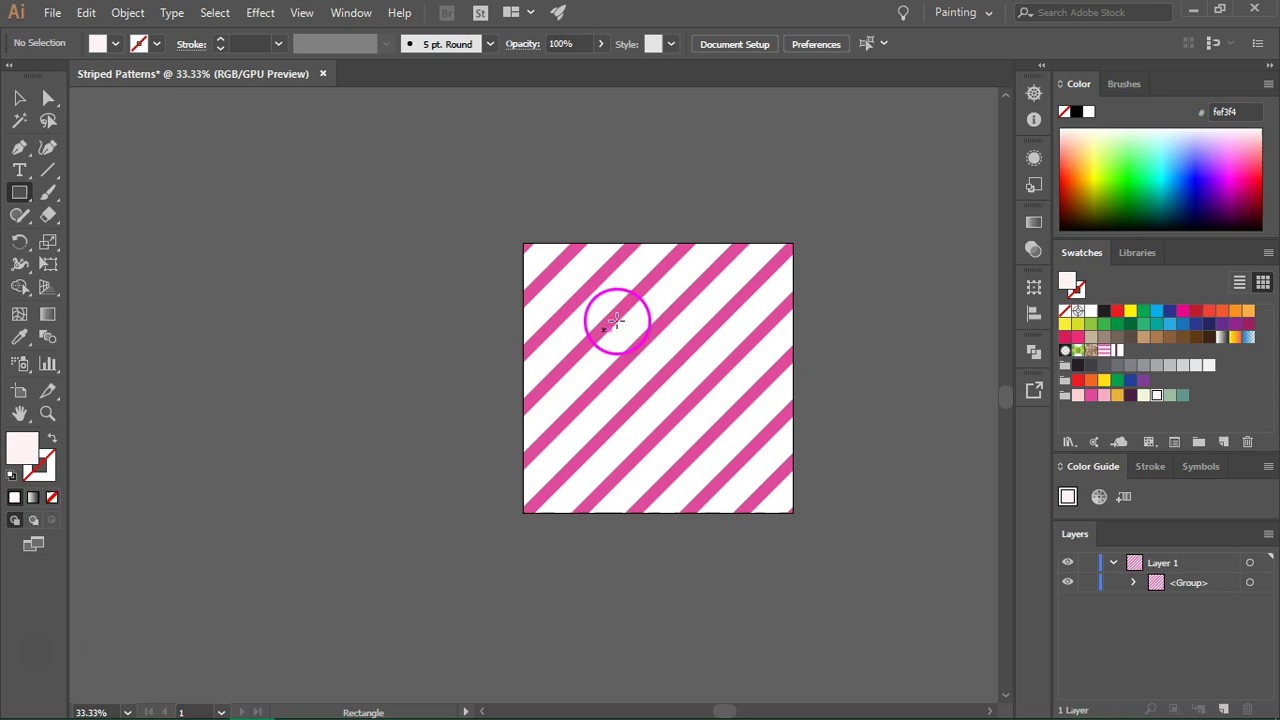
click(654, 307)
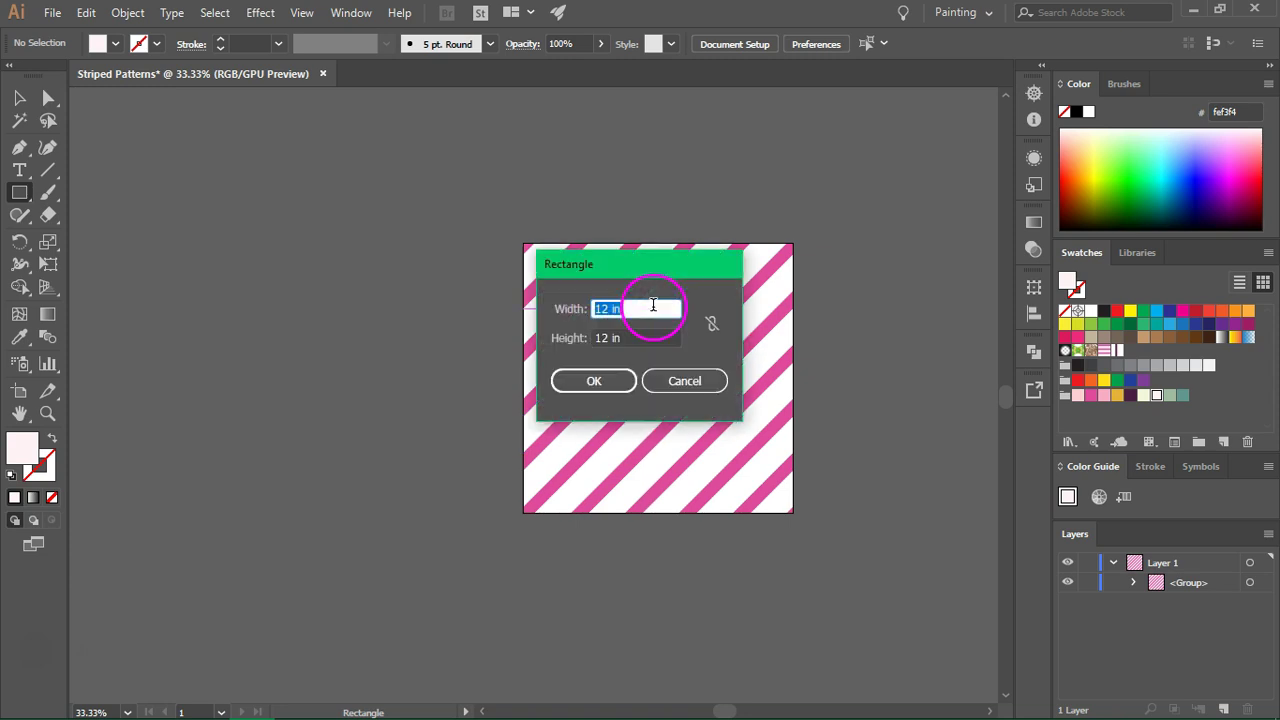
click(599, 381)
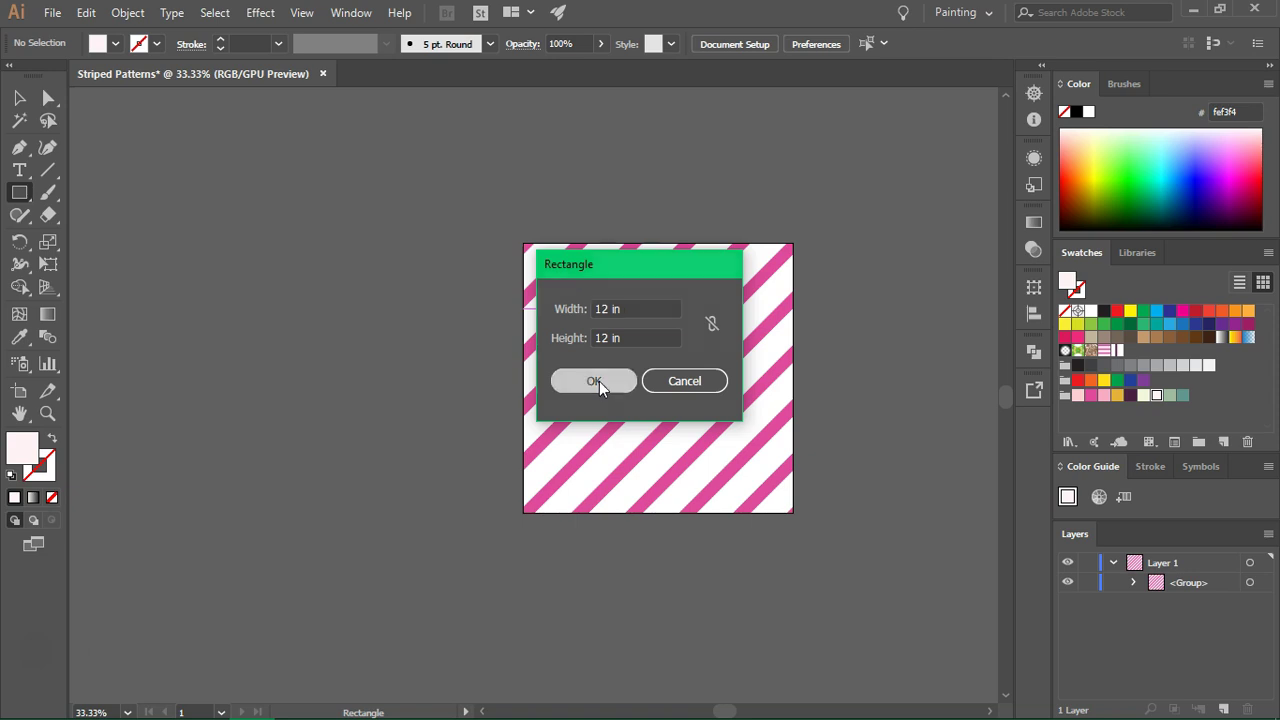
click(802, 43)
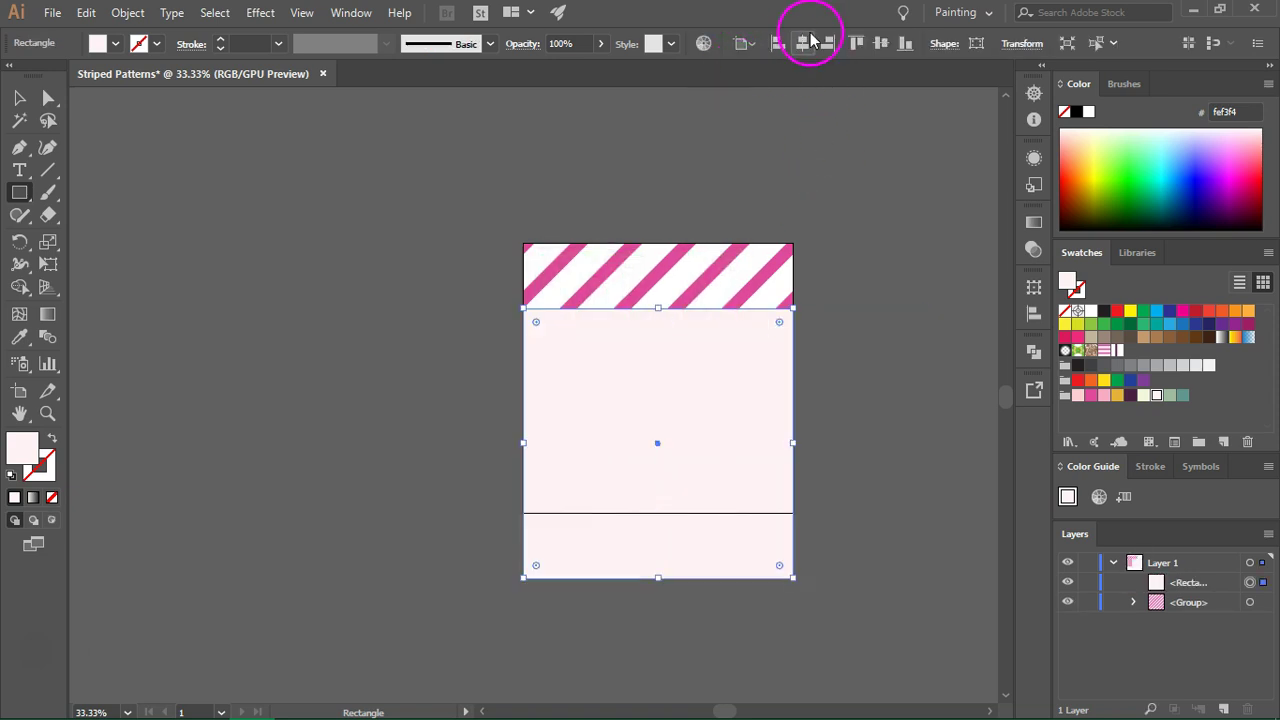
click(880, 43)
right_click(681, 272)
mouse_move(736, 566)
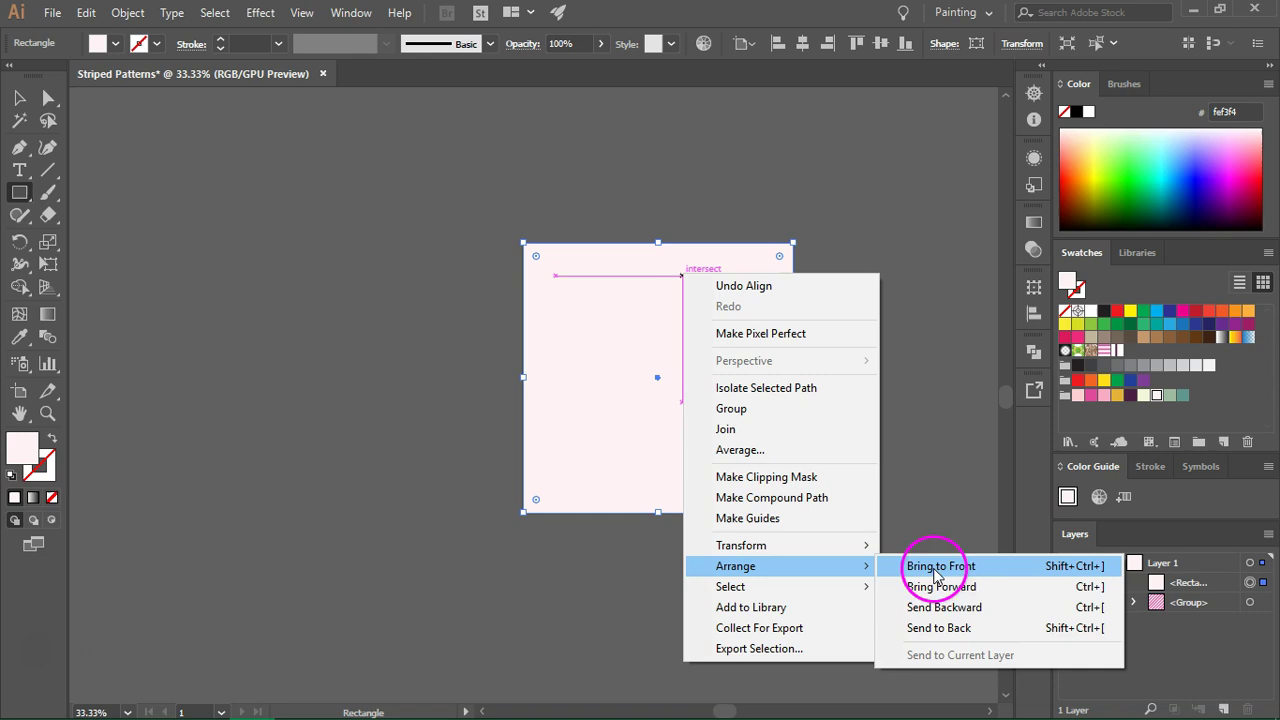
click(960, 628)
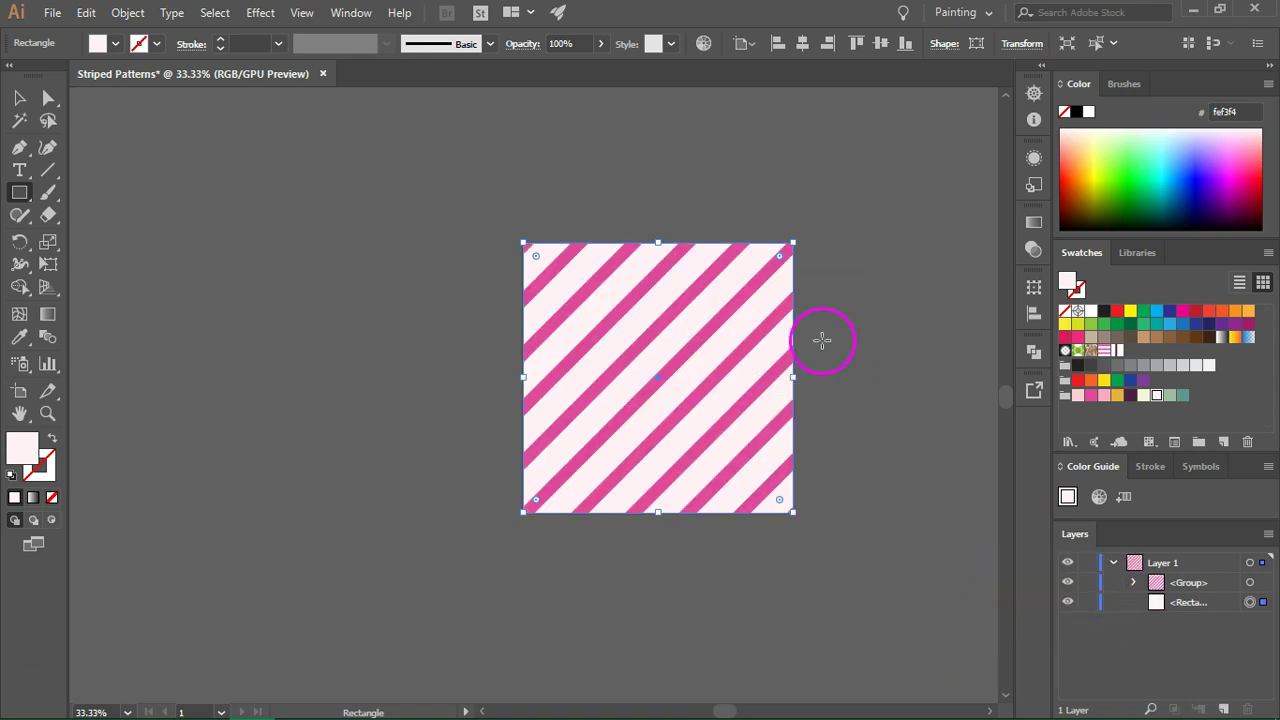
Save the stripes and pale square as a new pattern swatch and set it as fill.
key(v)
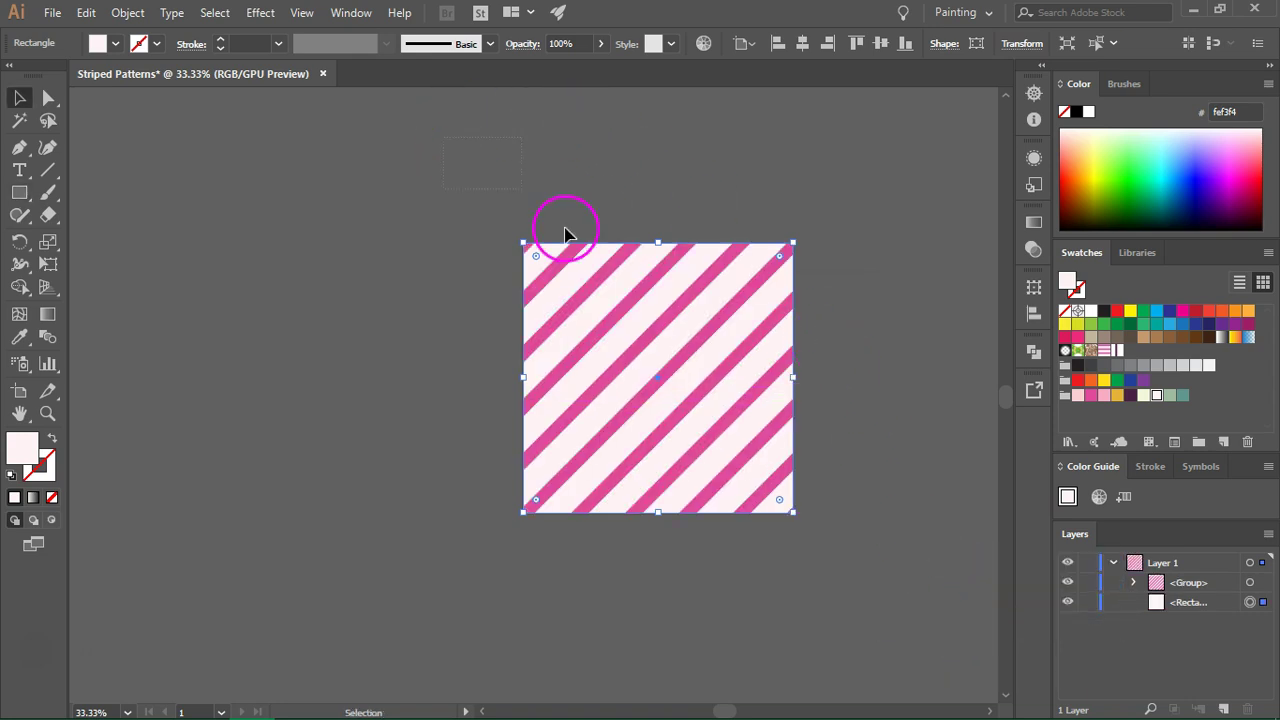
key(ctrl+a)
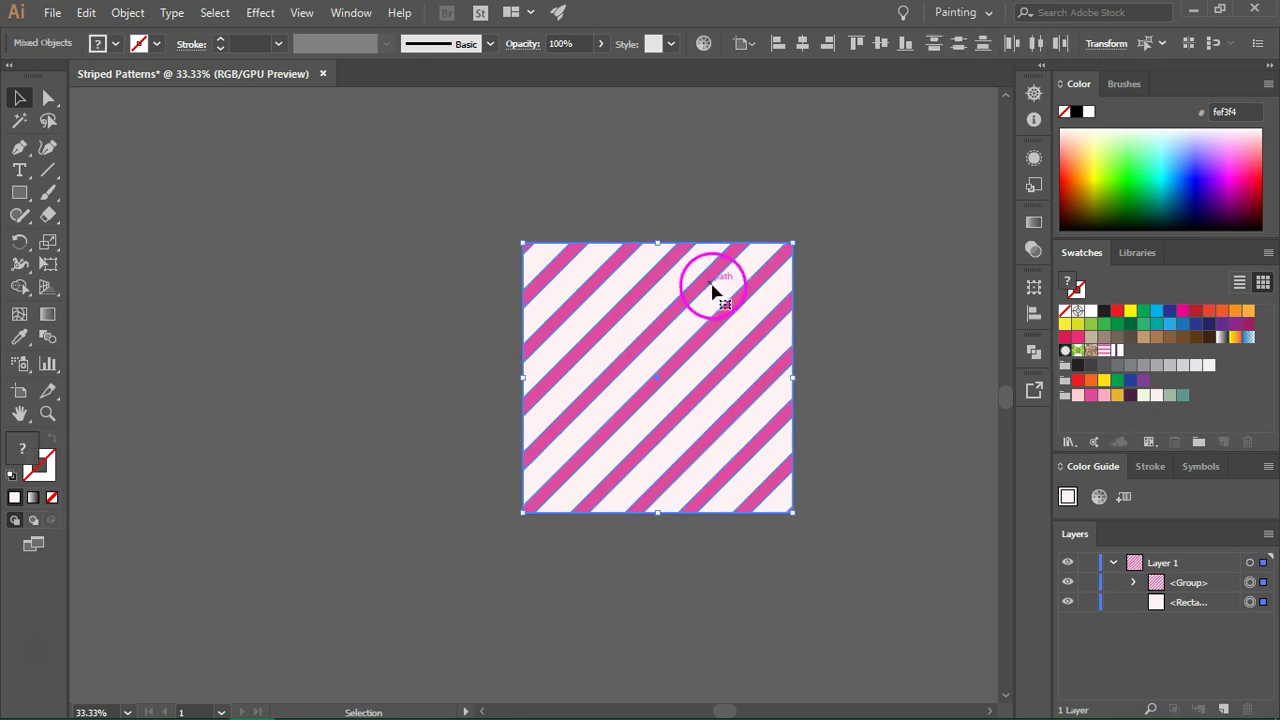
drag(731, 289, 1151, 351)
click(900, 302)
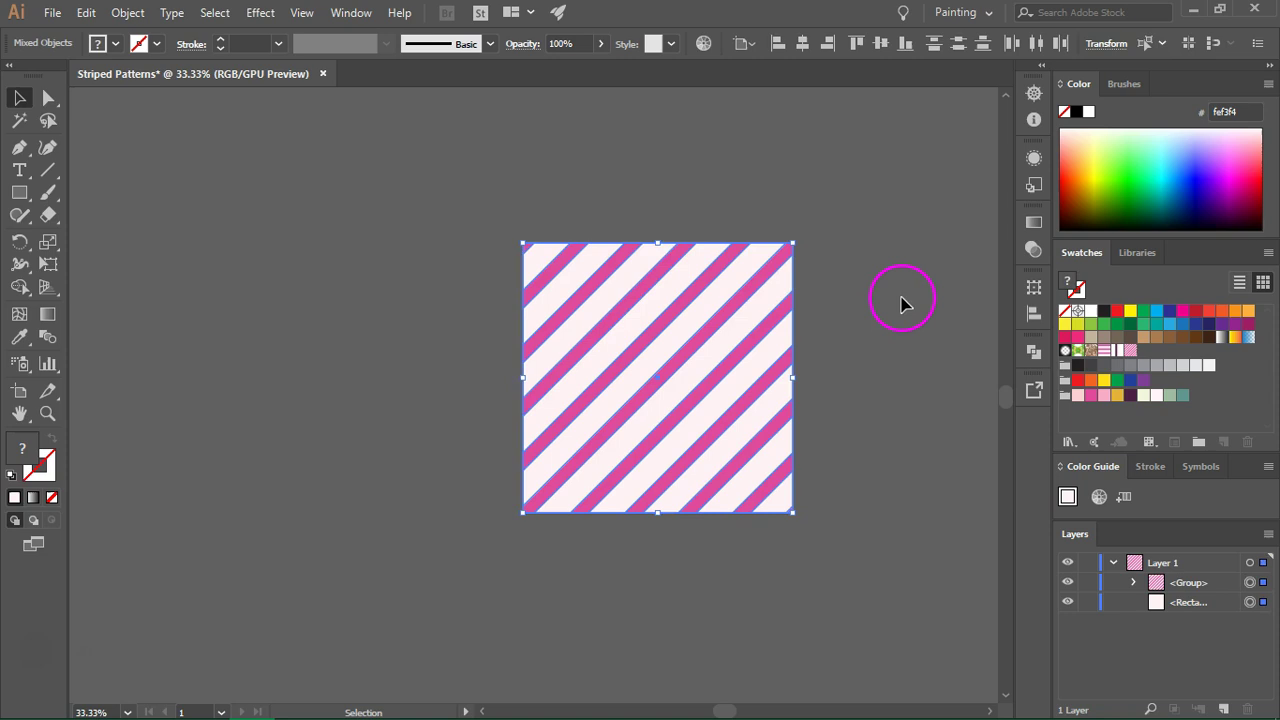
scroll(350, 148, down, 5)
scroll(362, 155, down, 5)
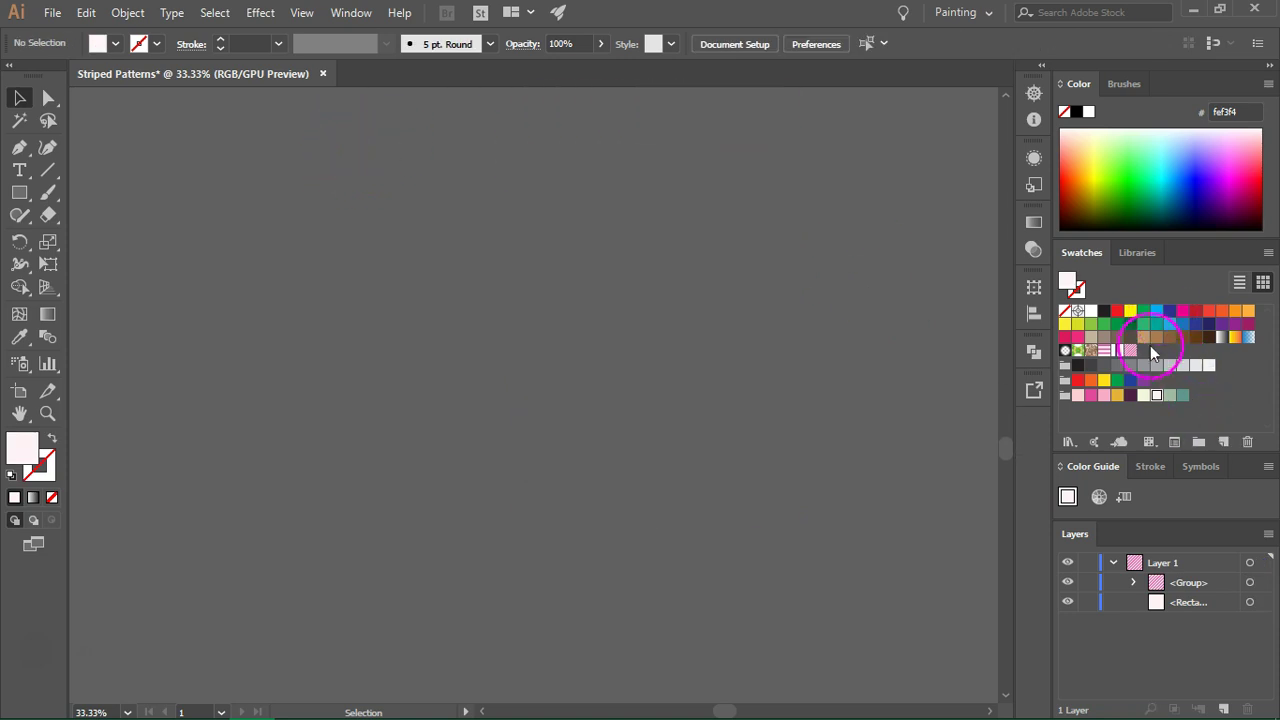
click(1131, 350)
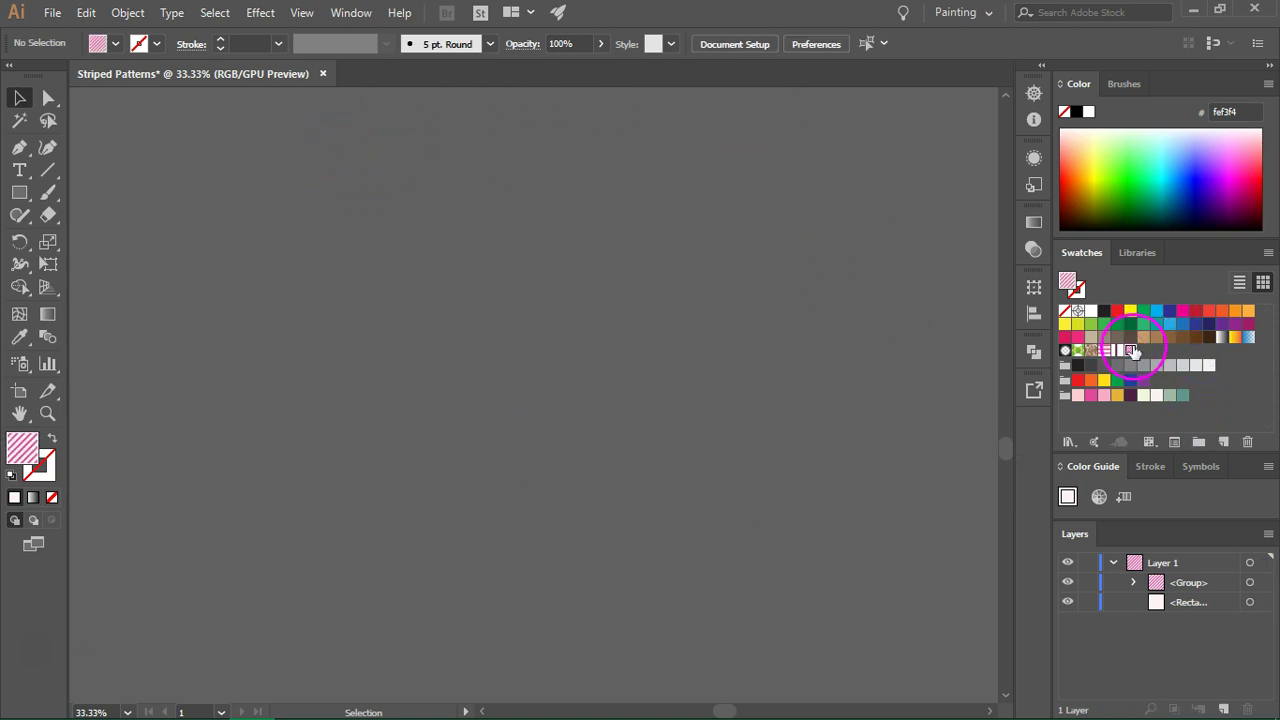
Draw a large rectangle, test the horizontal and vertical stripe fills, ending on diagonal stripes.
click(19, 192)
drag(84, 120, 920, 697)
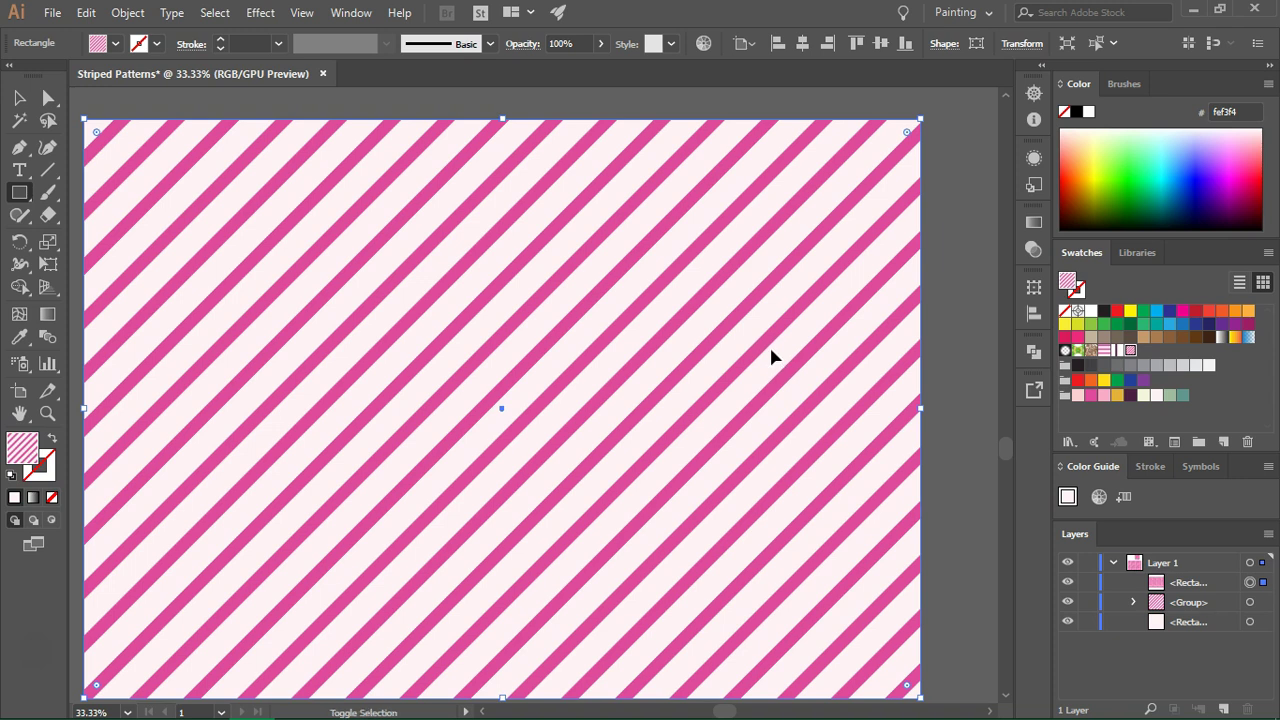
drag(769, 335, 1108, 366)
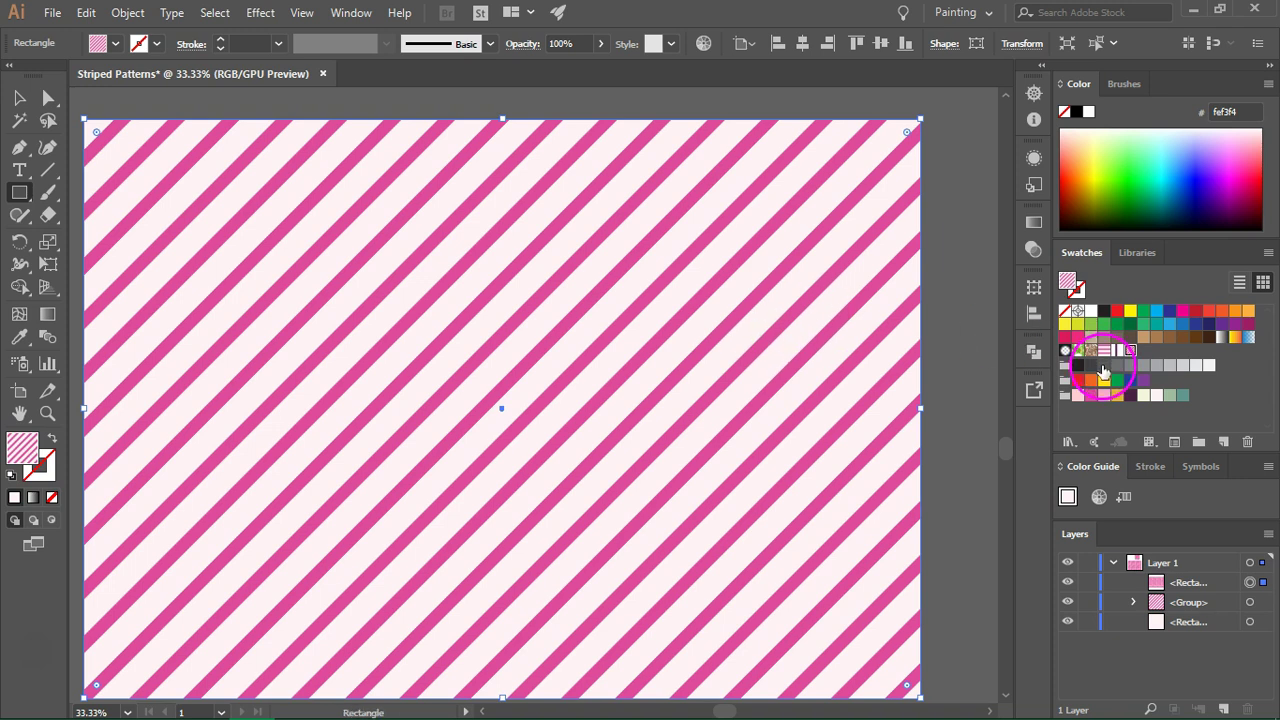
click(1105, 350)
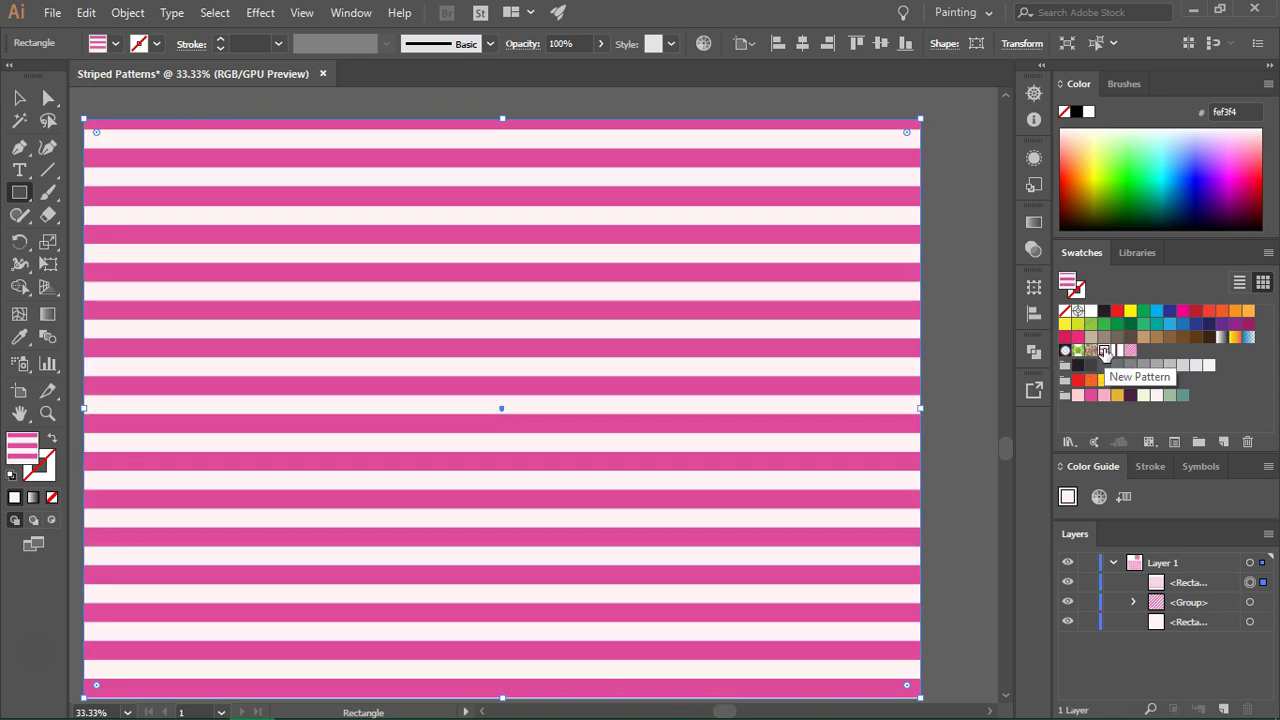
click(1117, 350)
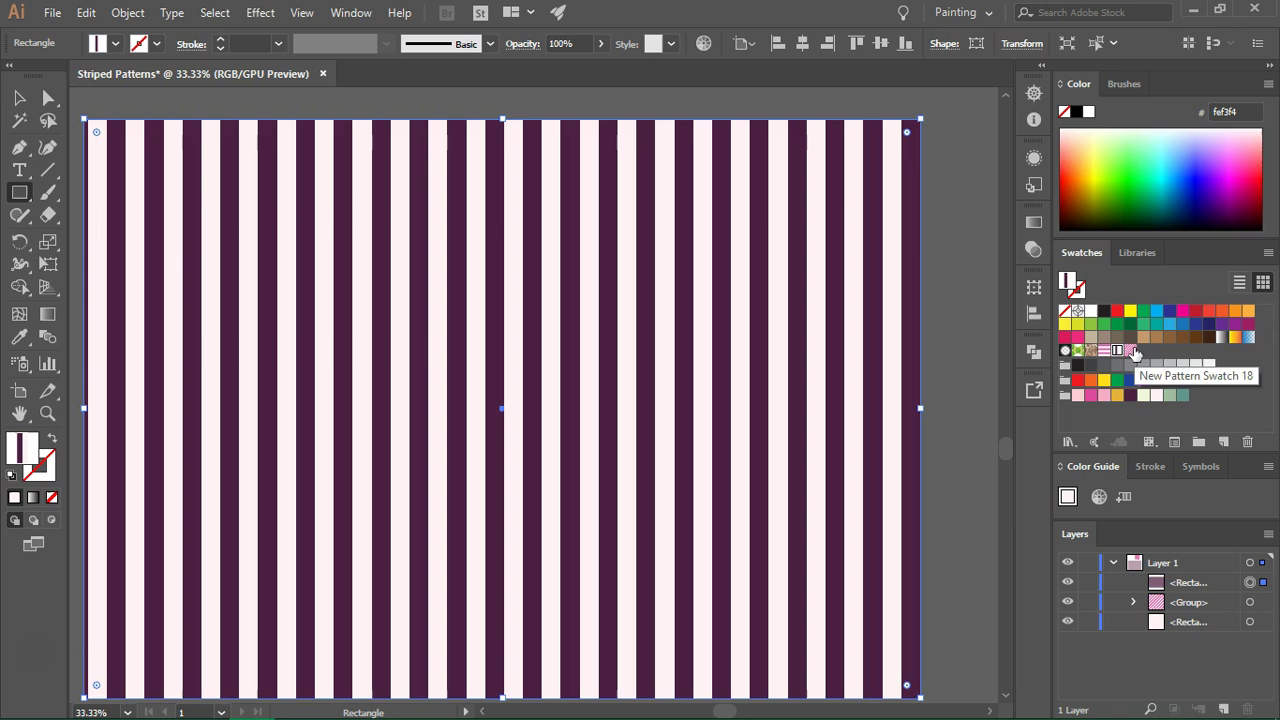
click(1132, 351)
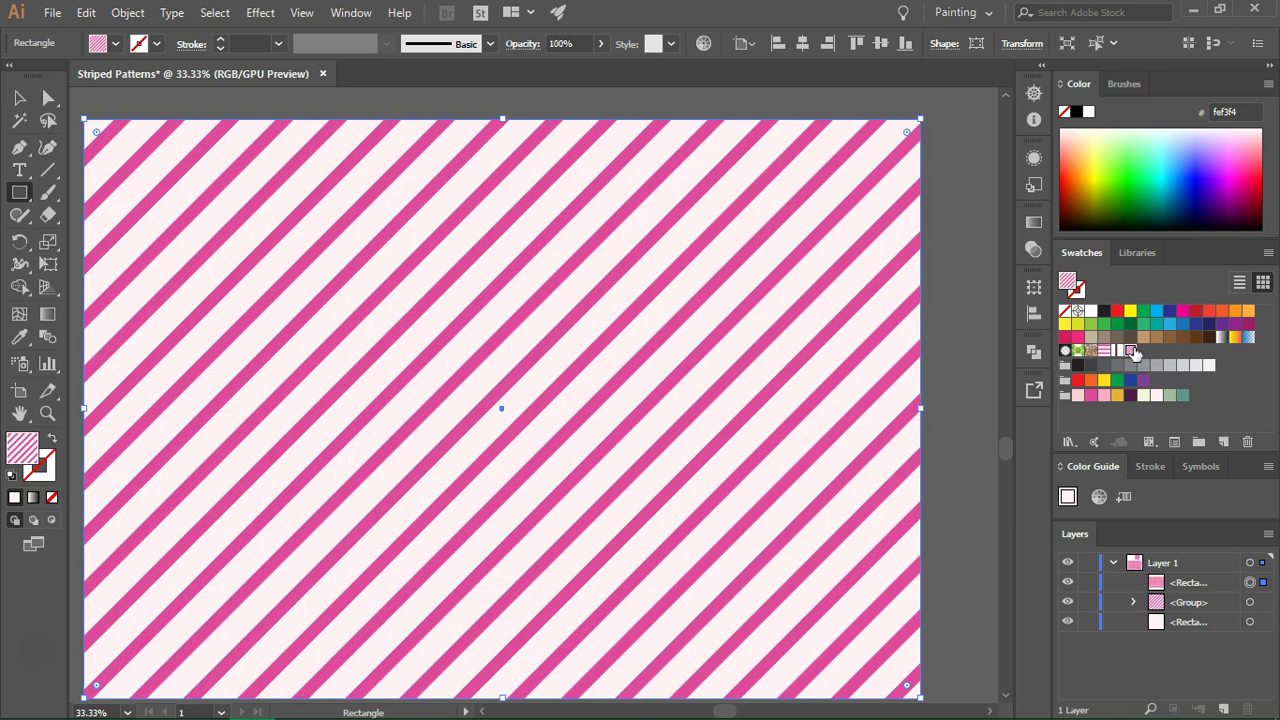